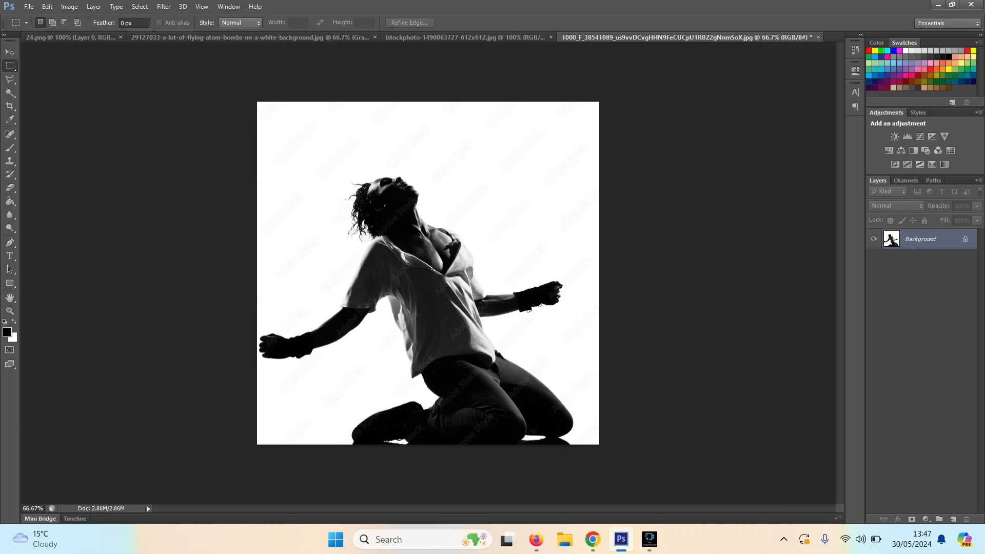
Step: Start a new document and set its background contents to White
left_click(29, 7)
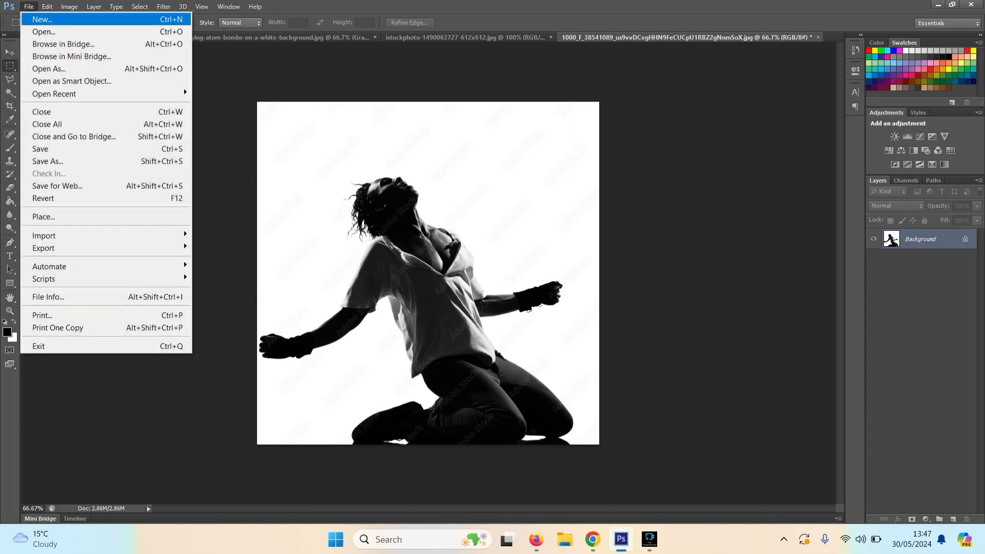
key("Return")
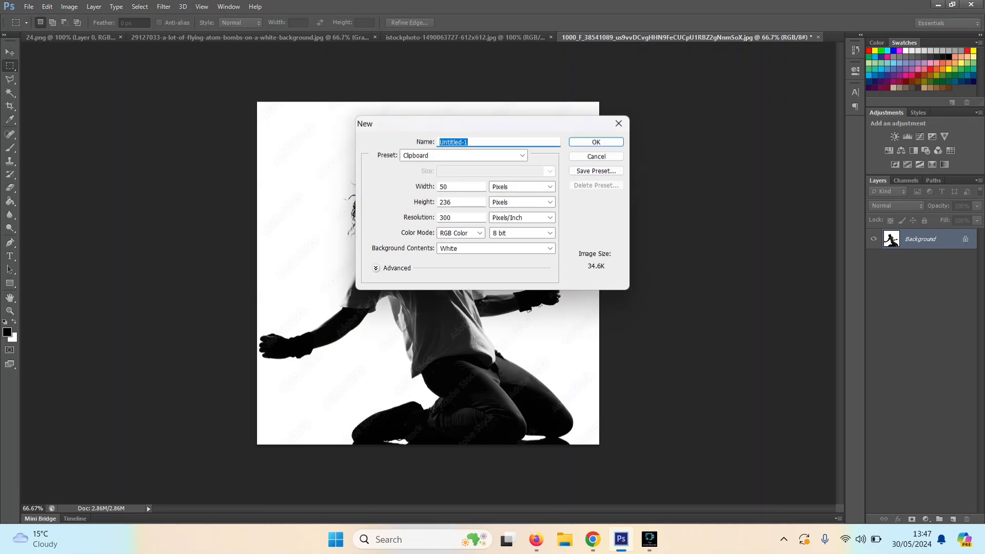
left_click(549, 248)
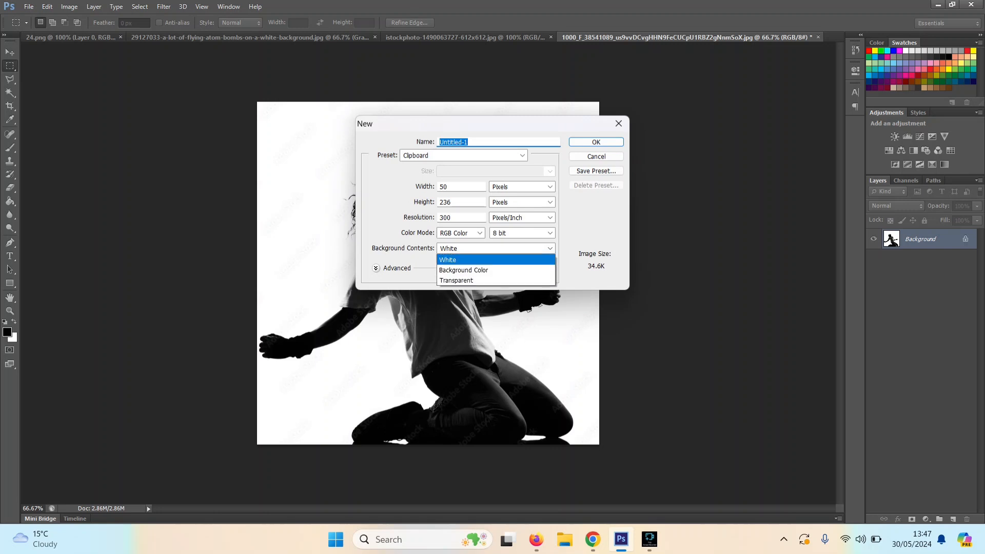
key("Up")
key("Up")
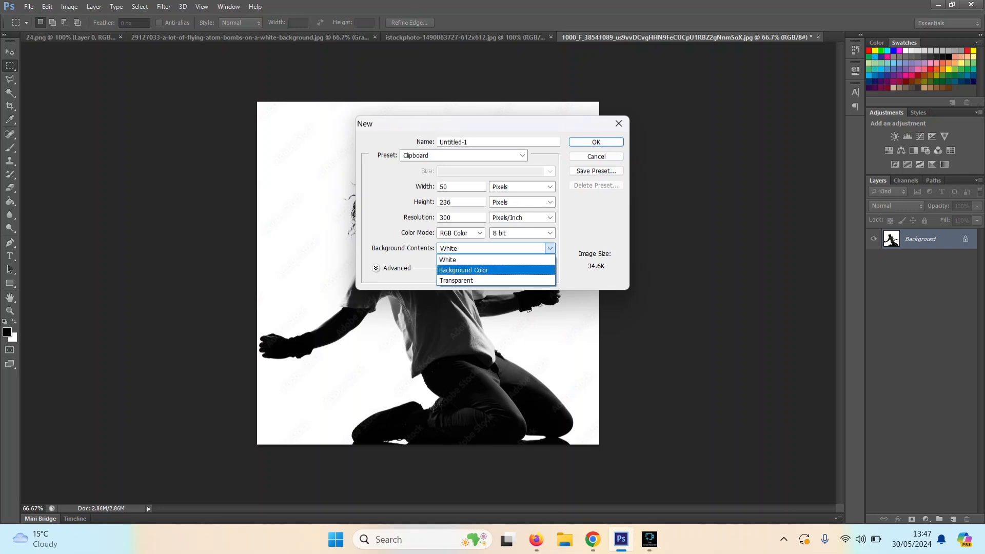
key("Return")
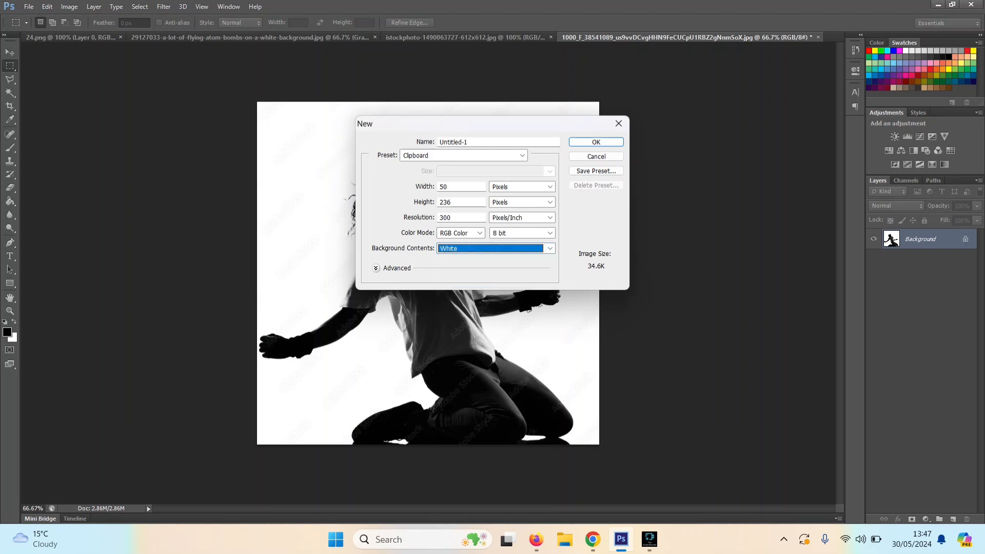
Step: Set the document size to 30 by 42 centimeters and create it
left_click(549, 187)
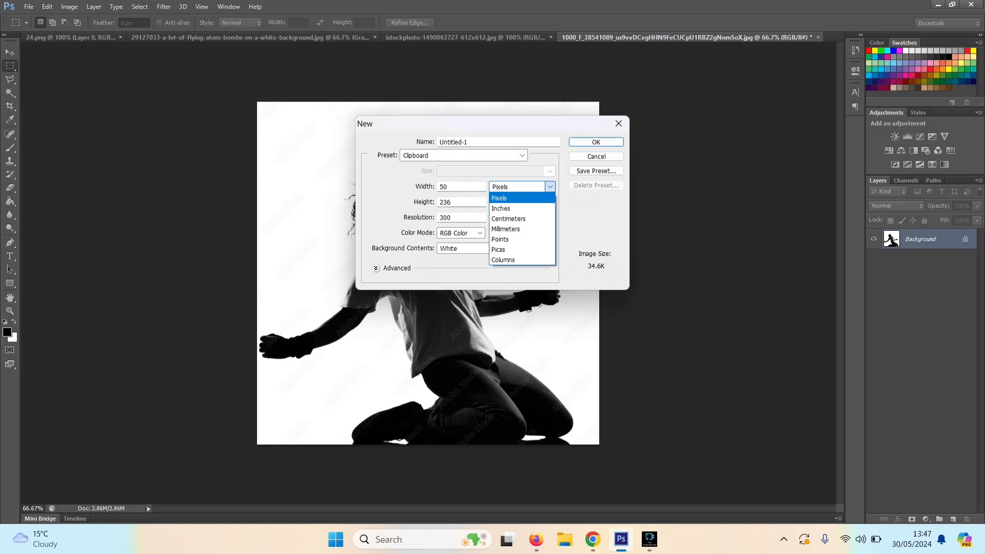
left_click(517, 219)
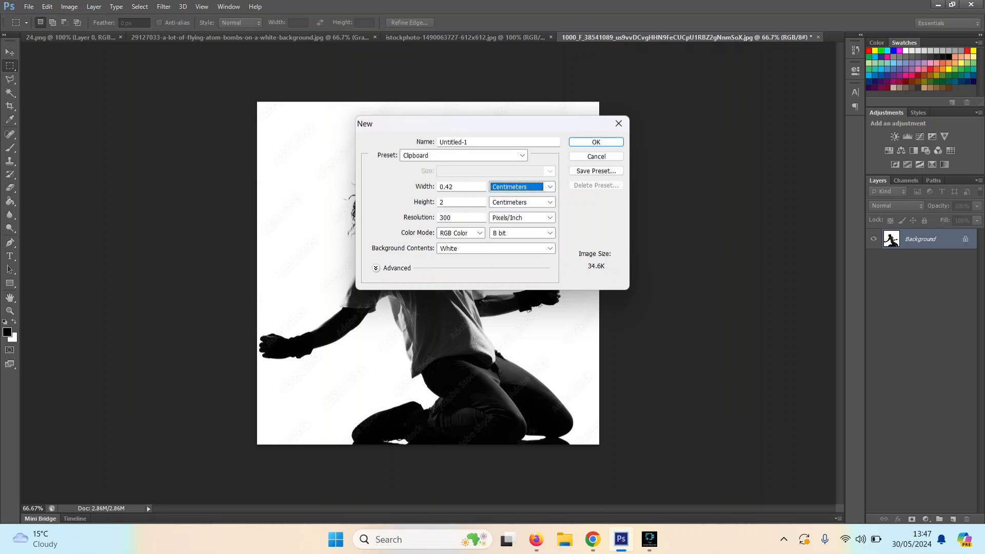
key("shift+Tab")
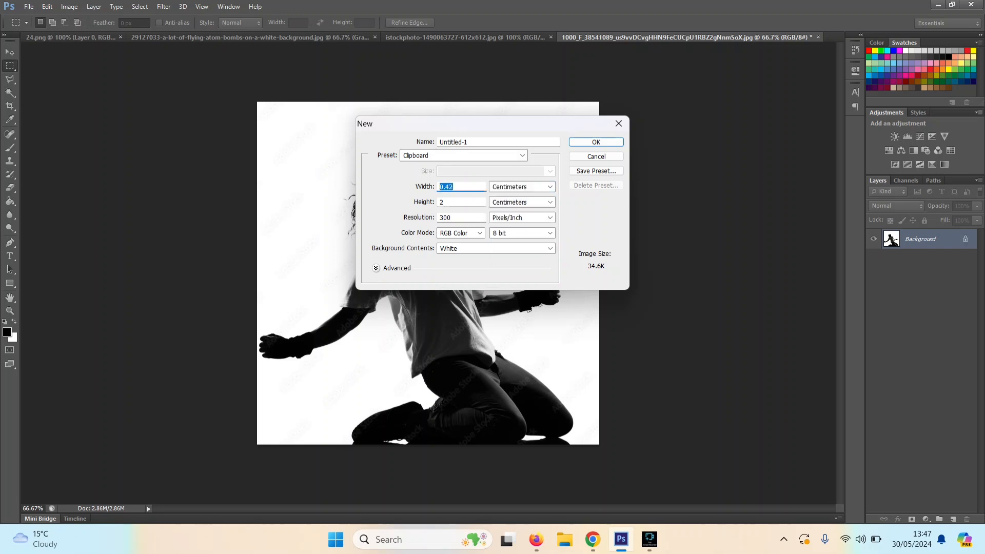
type("30")
key("Tab")
type("42")
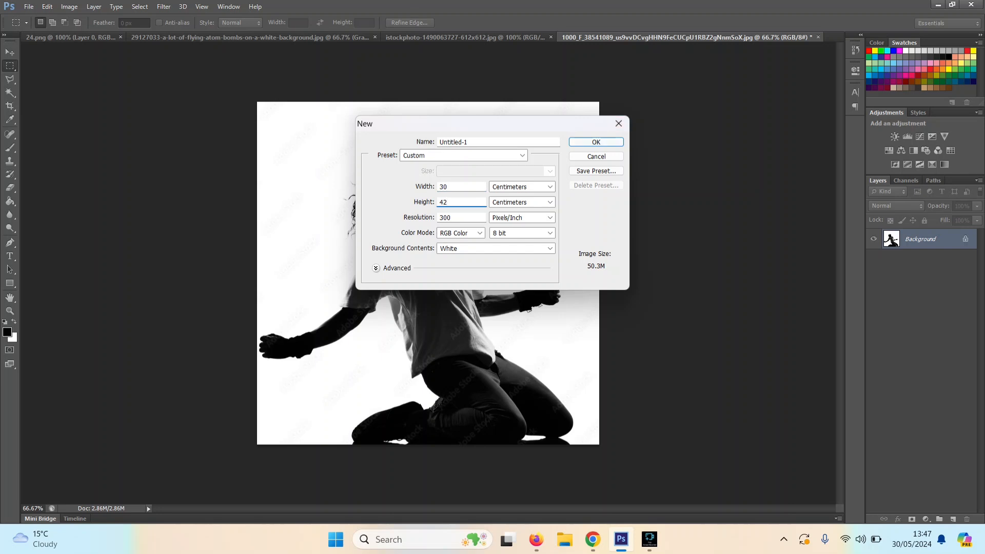
left_click(597, 142)
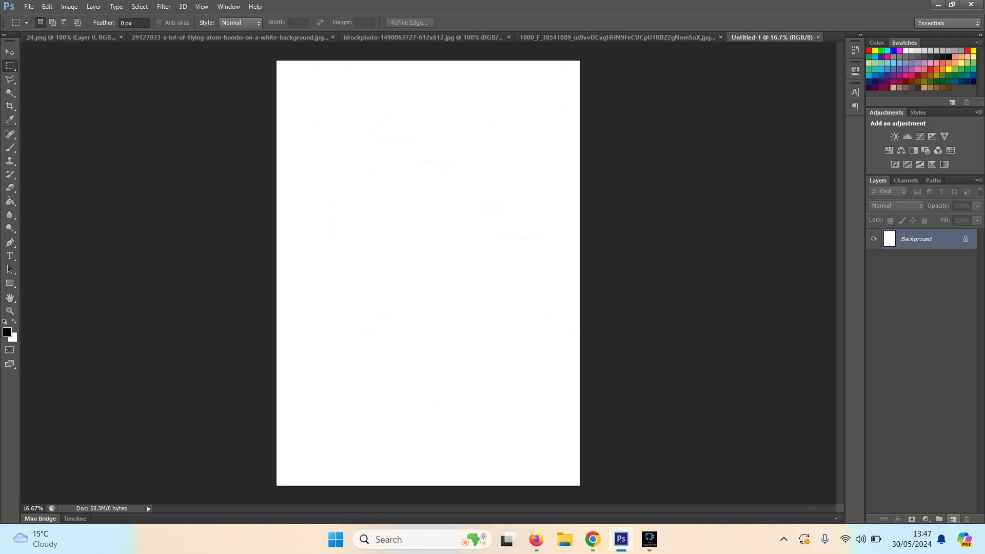
Step: Add an empty layer above the Background, and flood the Background layer with red
left_click(954, 519)
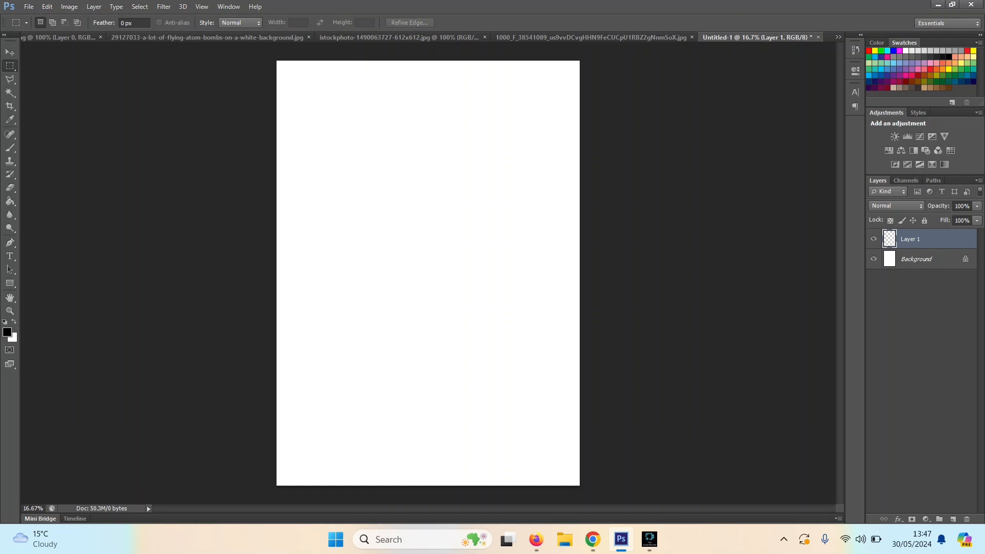
left_click(923, 259)
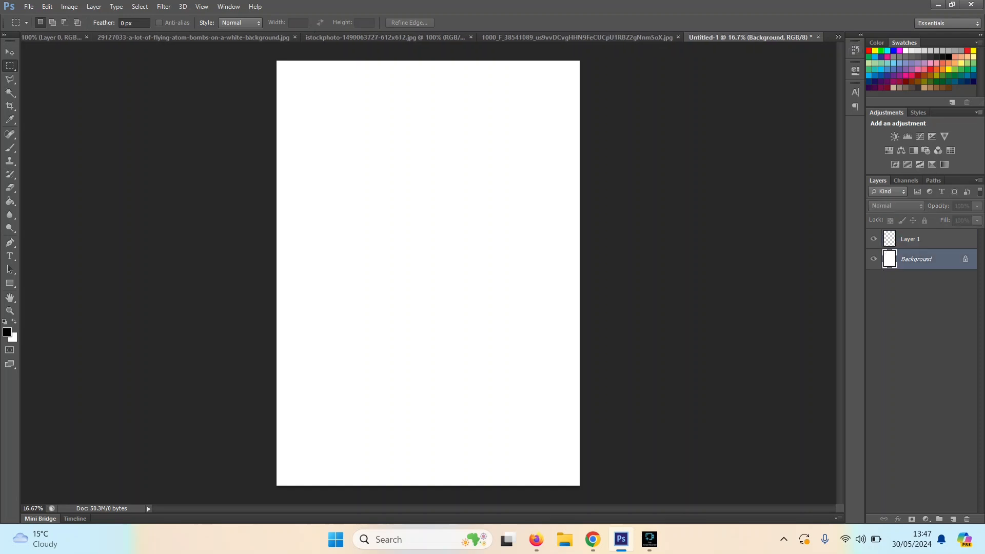
left_click(930, 69)
left_click(9, 201)
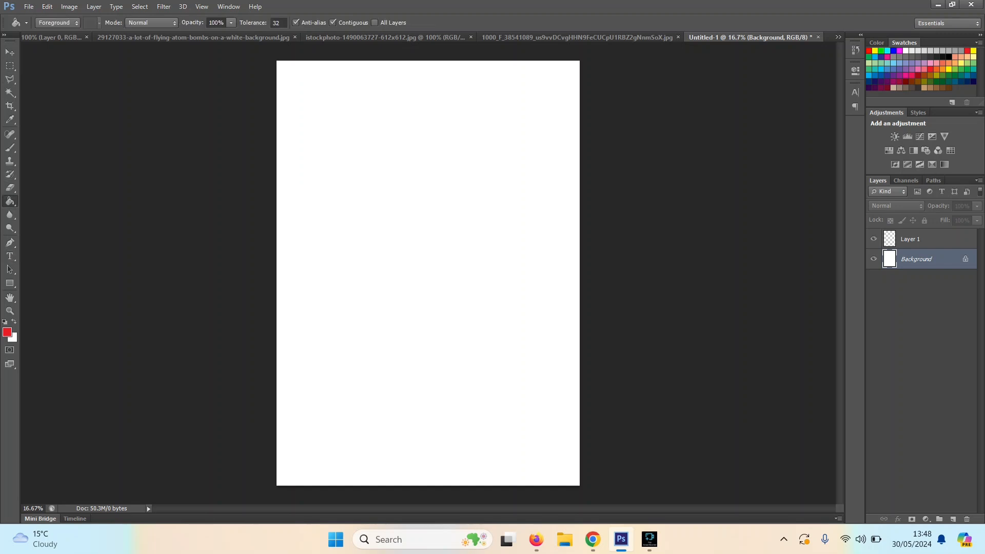
left_click(410, 241)
Step: Reset the colors to default and fill Layer 1 with black
left_click(923, 239)
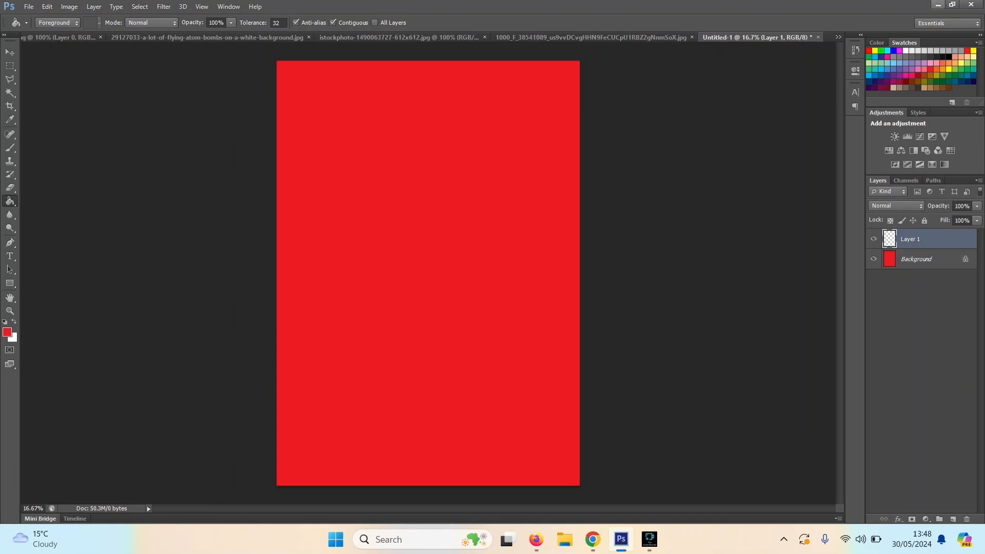
key("d")
key("alt+BackSpace")
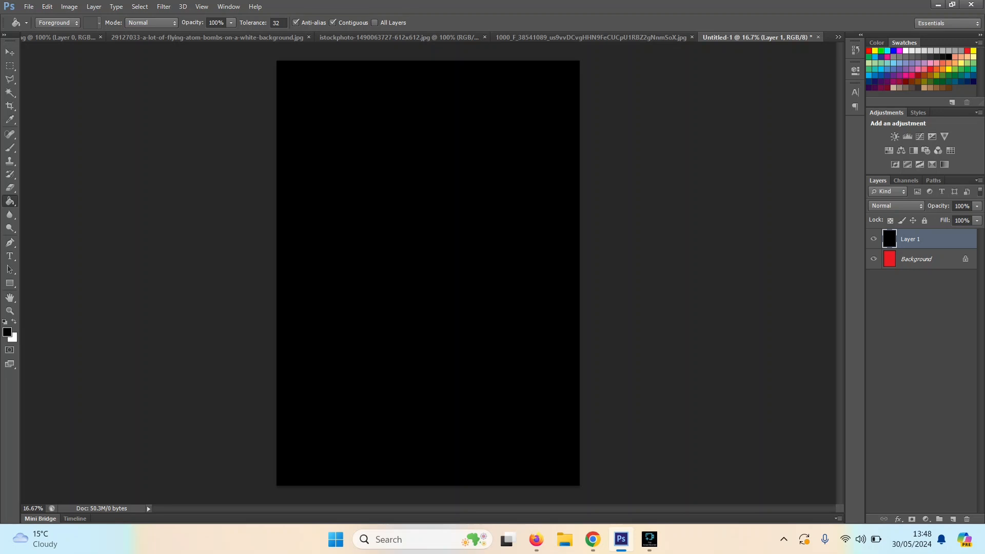
Step: Enlarge the torn paper image proportionally so that it is slightly wider than the 30 cm poster canvas
left_click(590, 37)
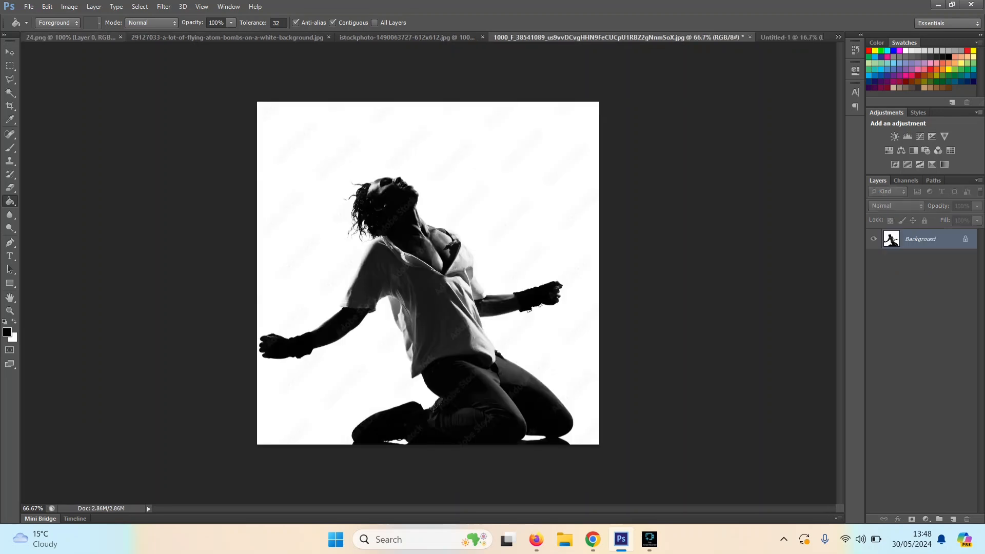
left_click(227, 37)
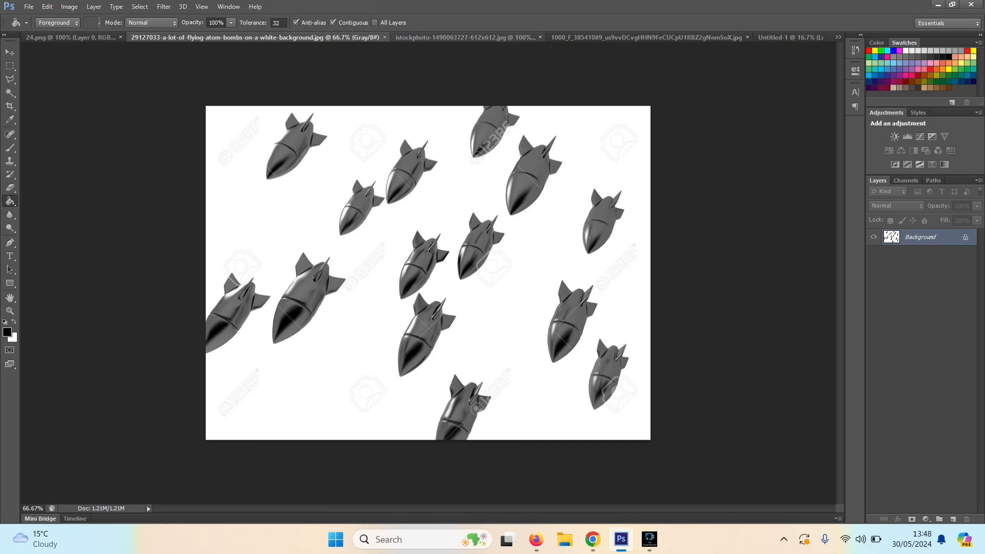
left_click(464, 37)
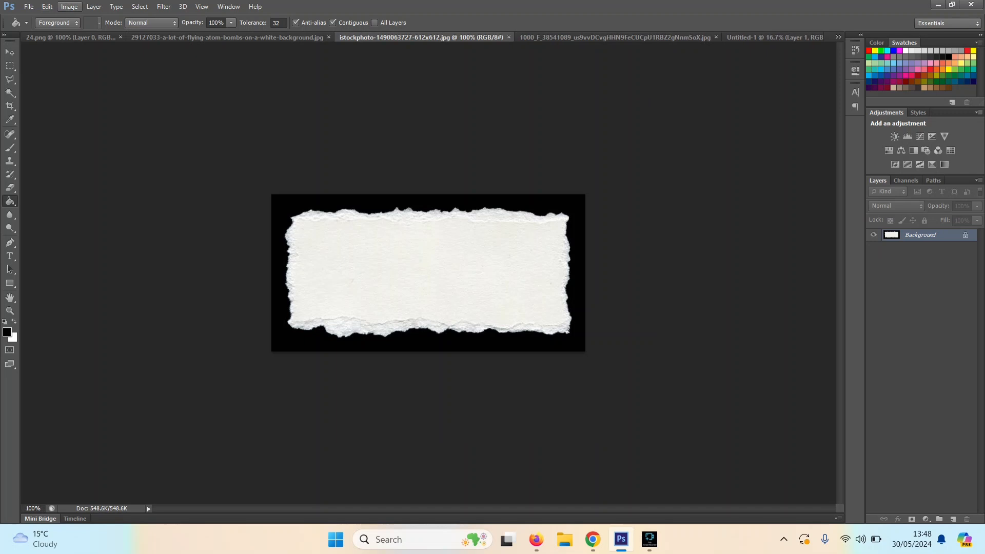
left_click(69, 6)
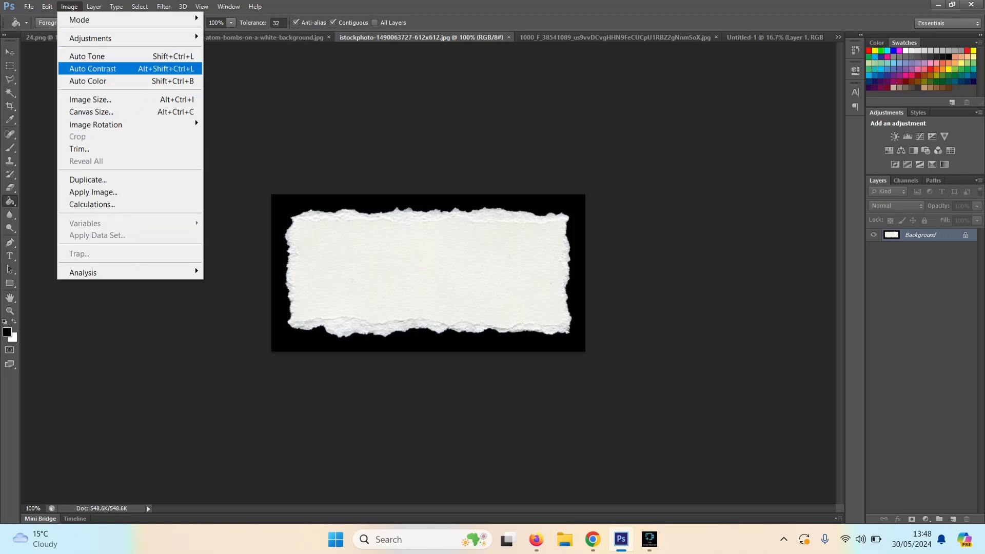
left_click(89, 100)
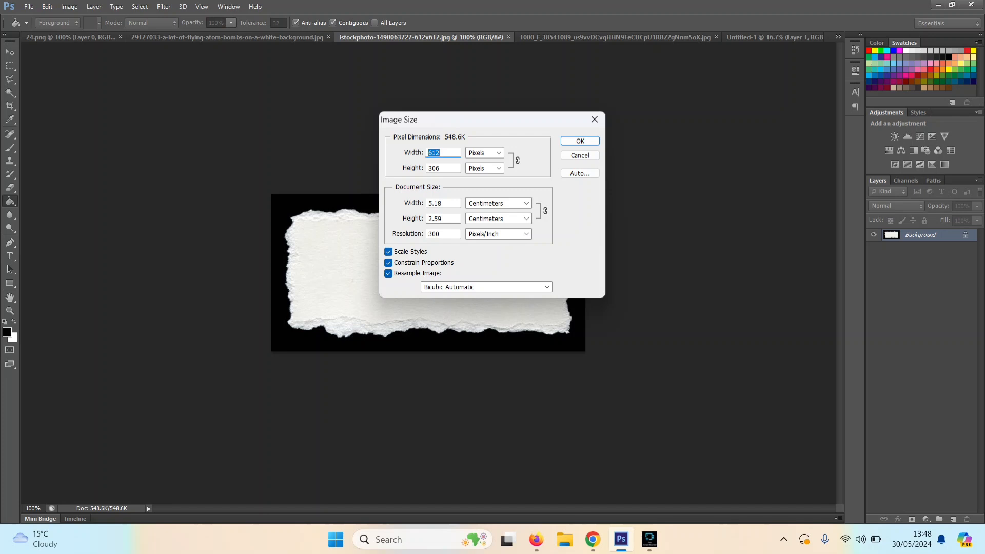
double_click(435, 203)
type("20")
key("Return")
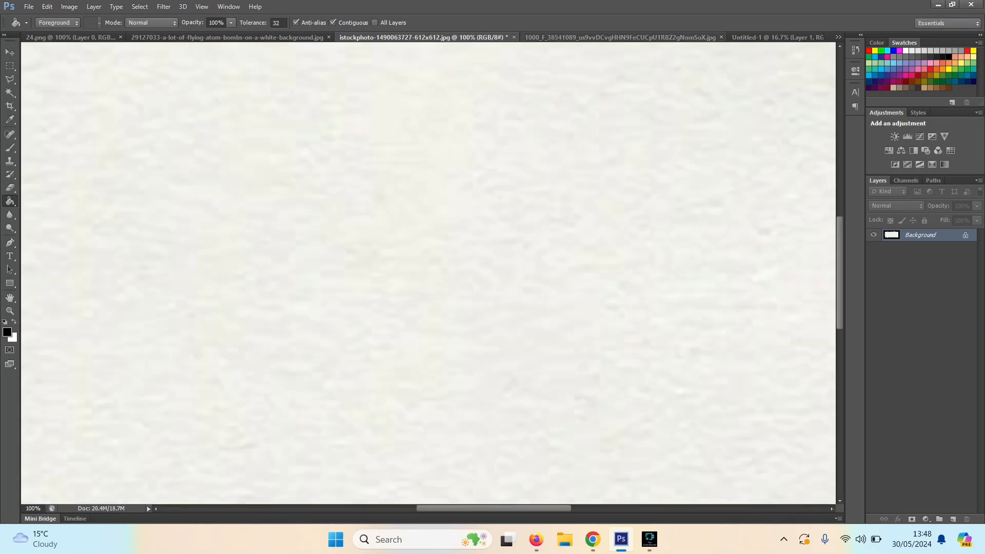
Step: Float the torn paper image in its own window and copy the paper into the lower part of the Untitled-1 document
mouse_move(620, 37)
left_mouse_down()
mouse_move(703, 24)
mouse_move(623, 114)
mouse_move(606, 28)
mouse_move(607, 38)
left_mouse_up()
left_click(510, 38)
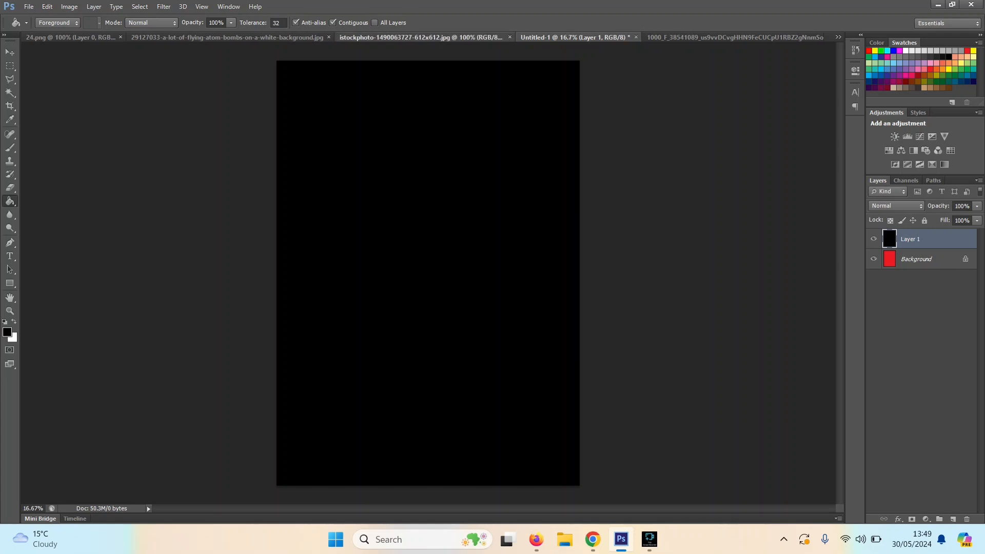
left_click(421, 37)
left_click_drag(434, 37, 757, 185)
key("v")
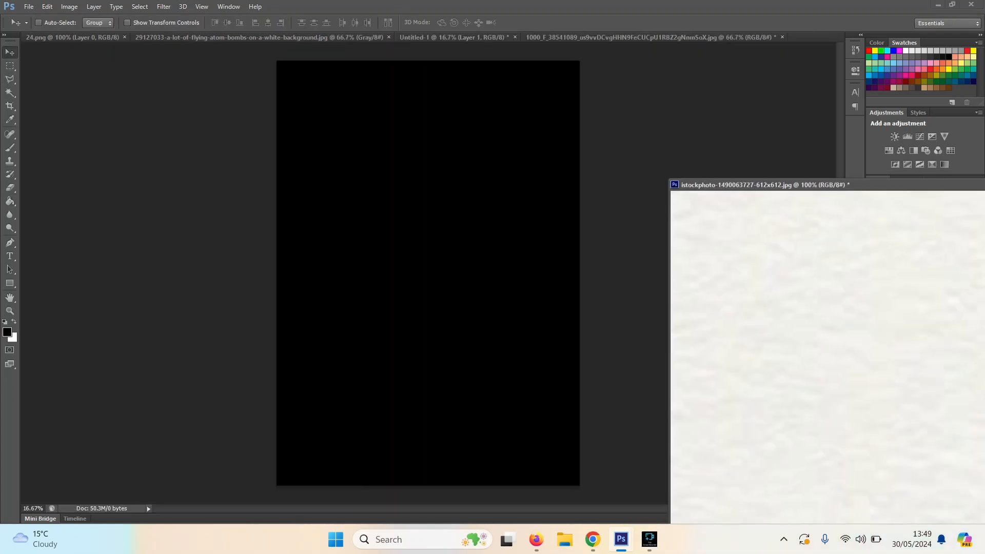
left_click_drag(759, 329, 421, 384)
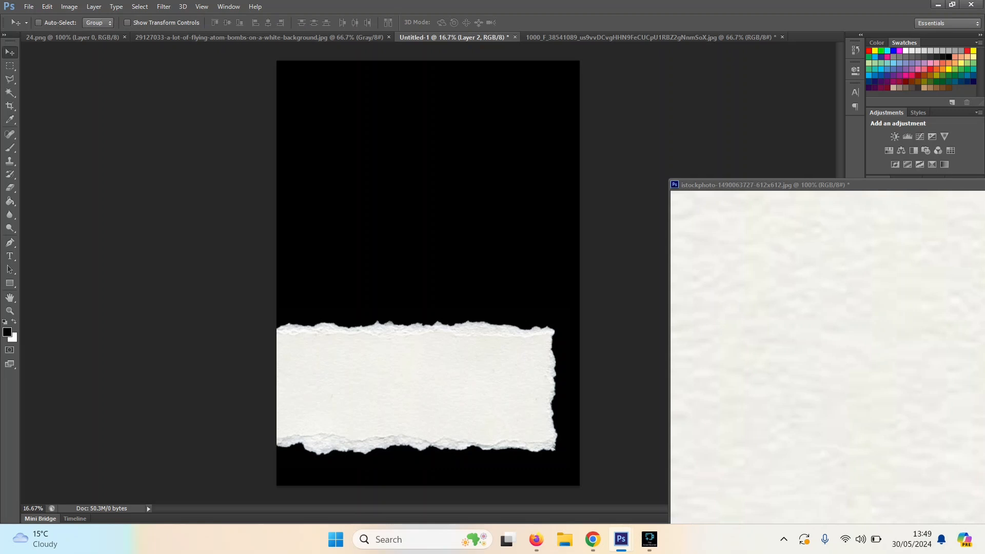
Step: Close the torn paper source image without saving its changes
left_click_drag(775, 185, 198, 142)
left_click(893, 141)
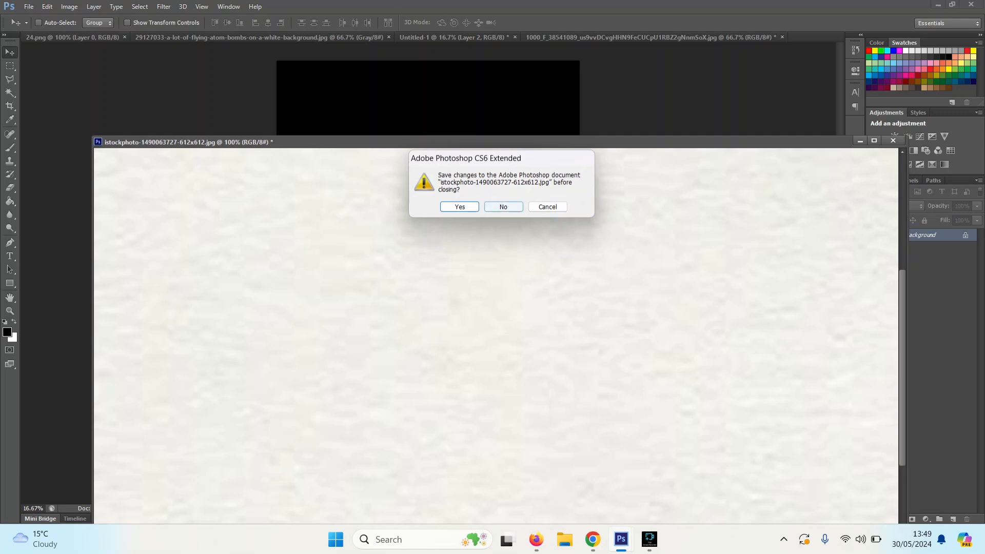
left_click(504, 207)
Step: Move the torn paper down to the canvas's bottom edge, stretch it to about 115% width across the poster, and apply the transformation
left_click_drag(400, 388, 390, 448)
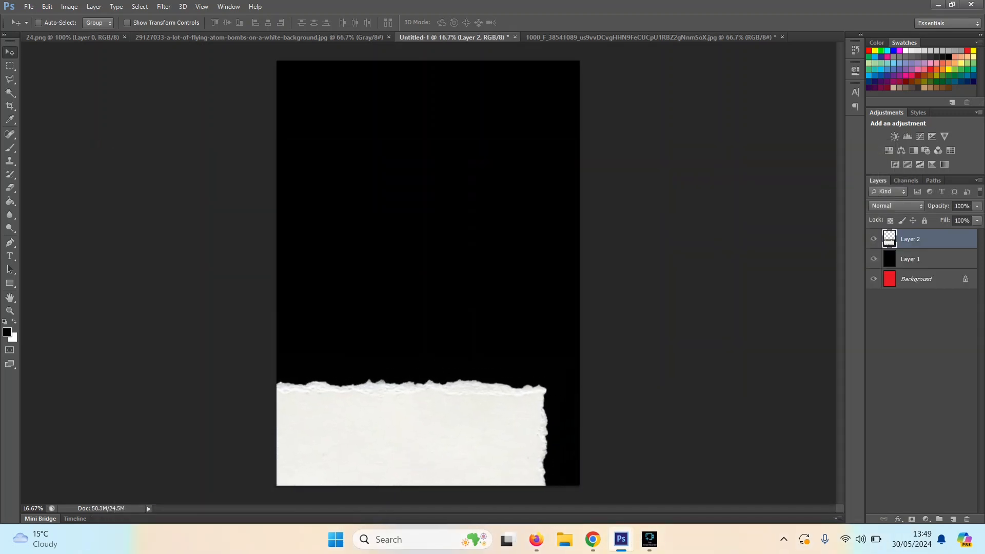
key("ctrl+t")
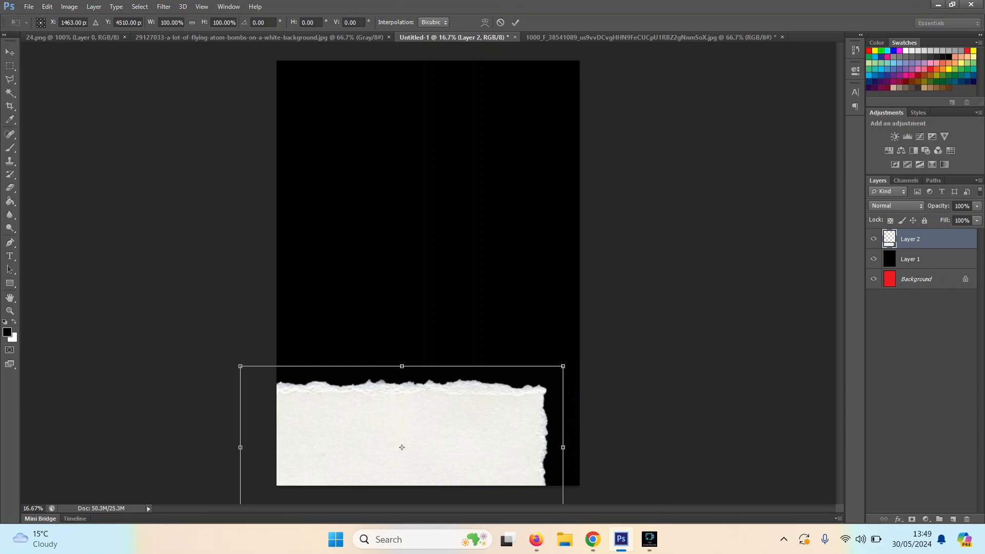
left_click_drag(563, 447, 611, 447)
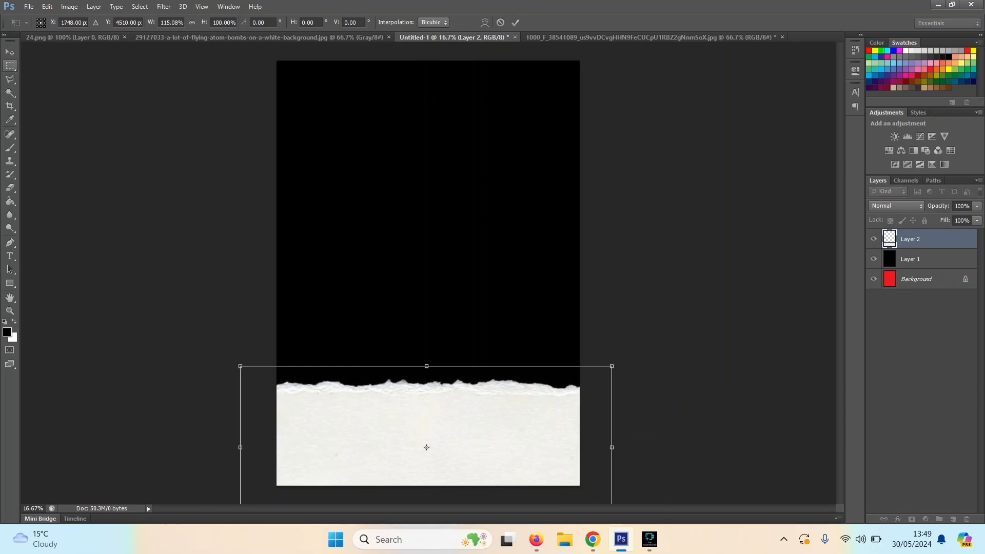
left_click(10, 65)
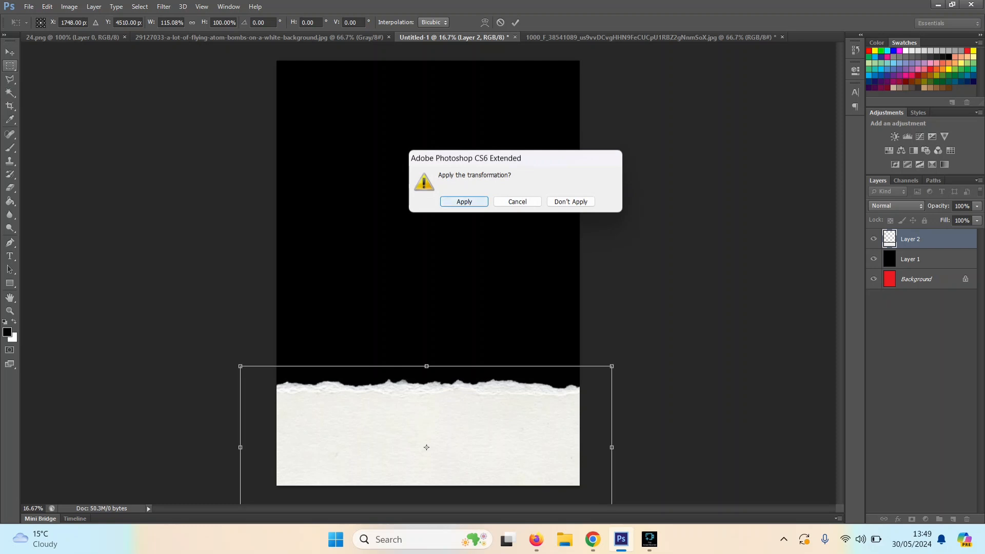
left_click(464, 202)
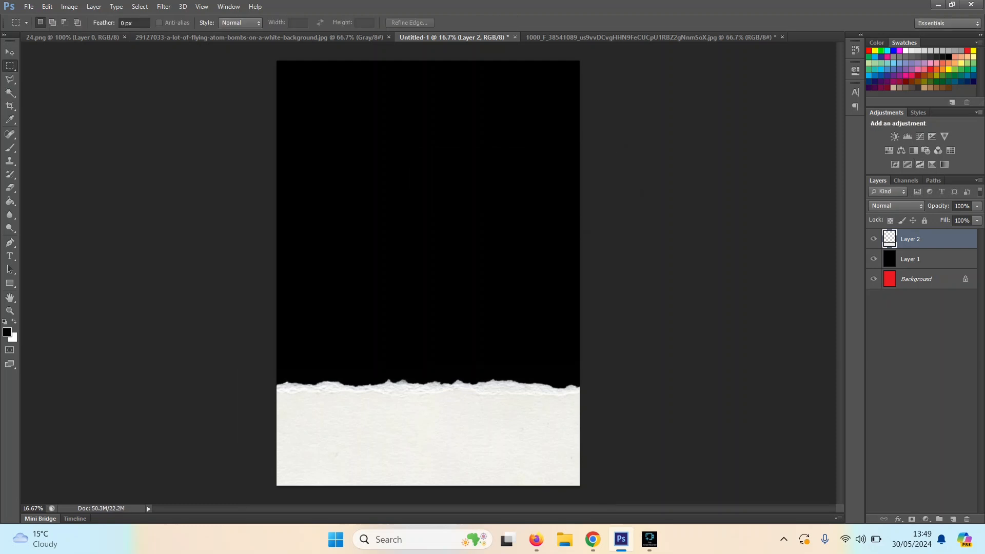
left_click(9, 92)
left_click(411, 205)
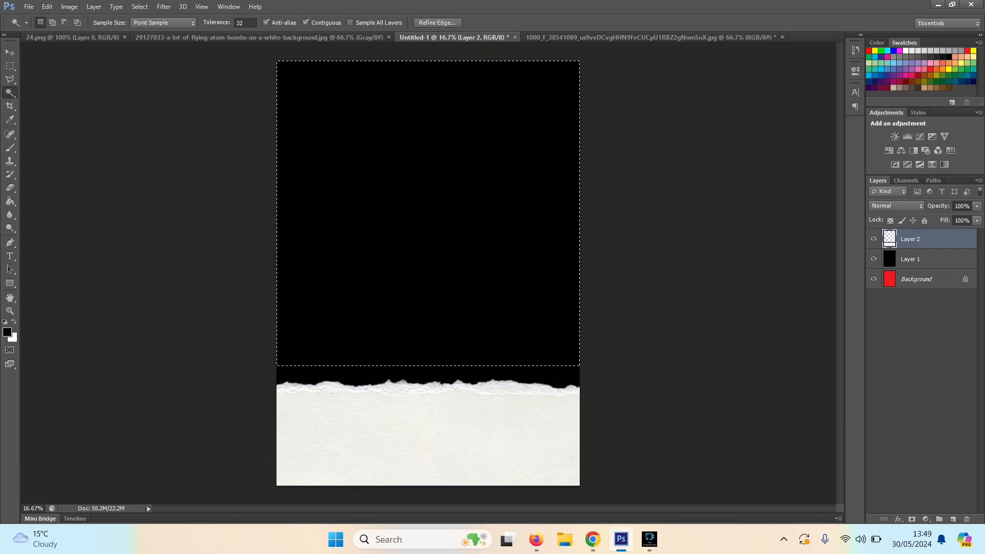
left_click(919, 259)
key("ctrl+d")
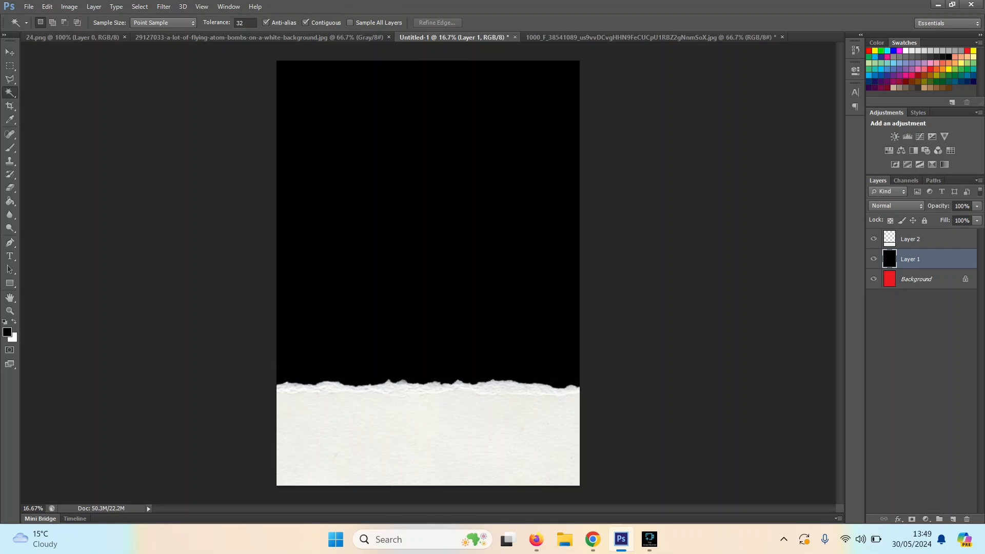
Step: Delete everything on Layer 1 except the strip above the torn edge, using an inverted Magic Wand selection made on Layer 2, and deselect
left_click(923, 240)
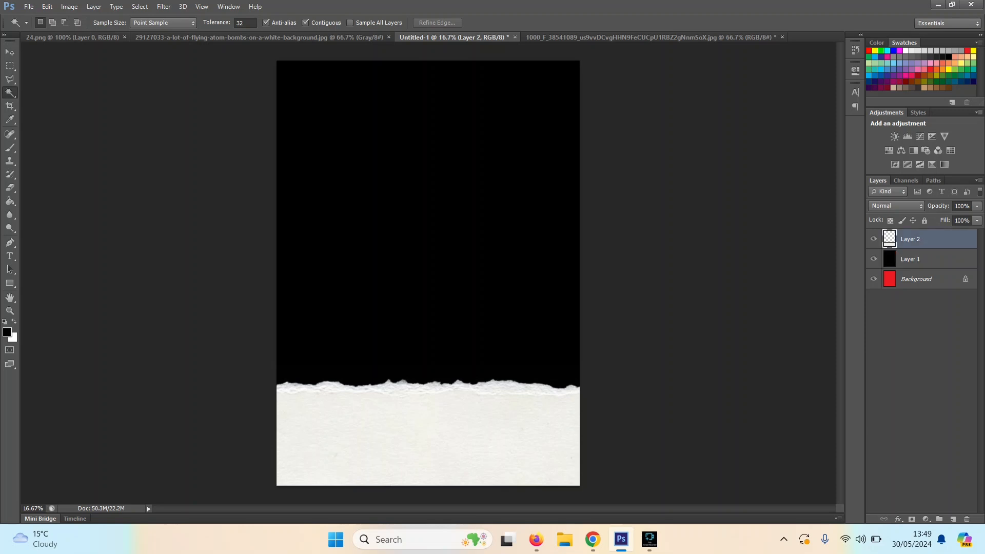
left_click(428, 374)
key("ctrl+shift+i")
left_click(912, 259)
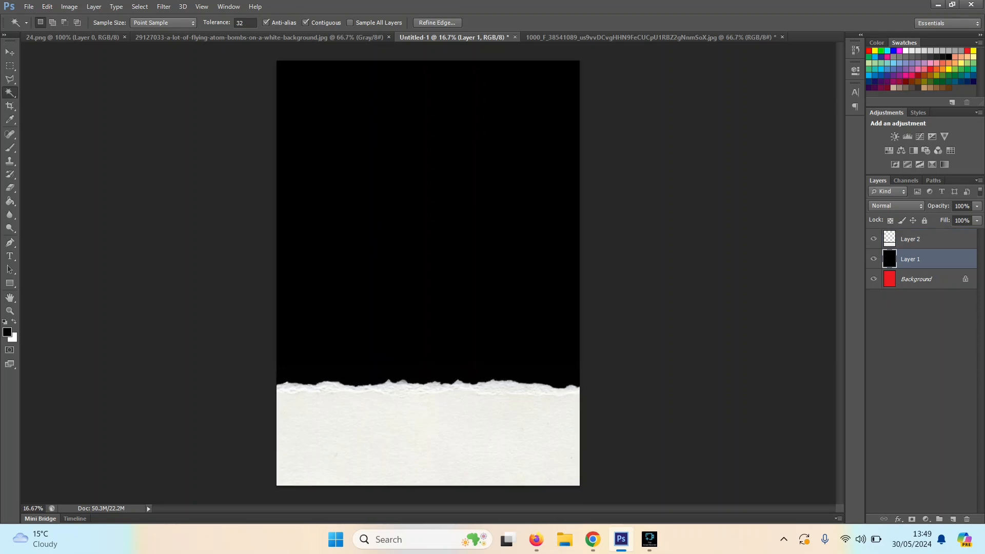
key("Delete")
key("ctrl+d")
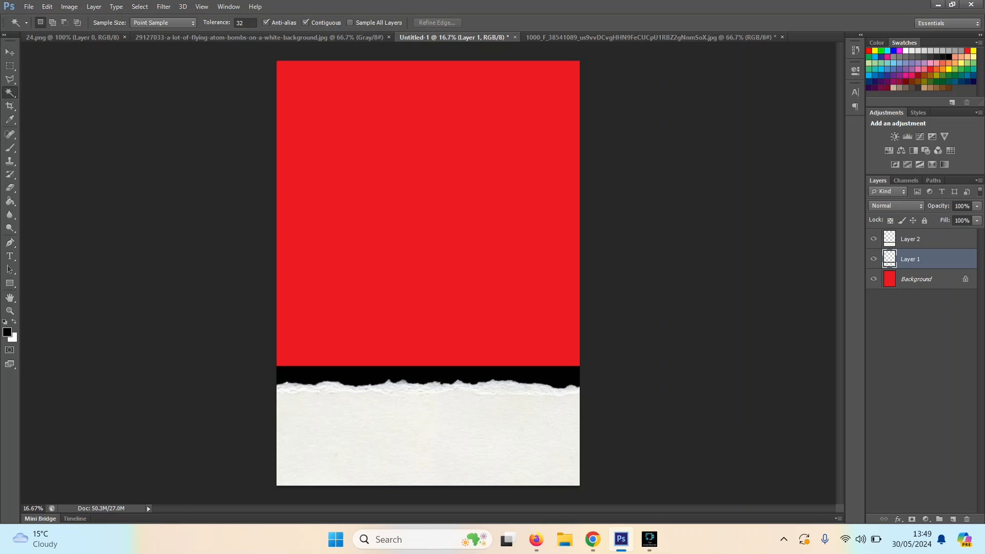
Step: Hide Layer 2 and fill the empty area of Layer 1 above the black strip with black using the Paint Bucket
left_click(874, 239)
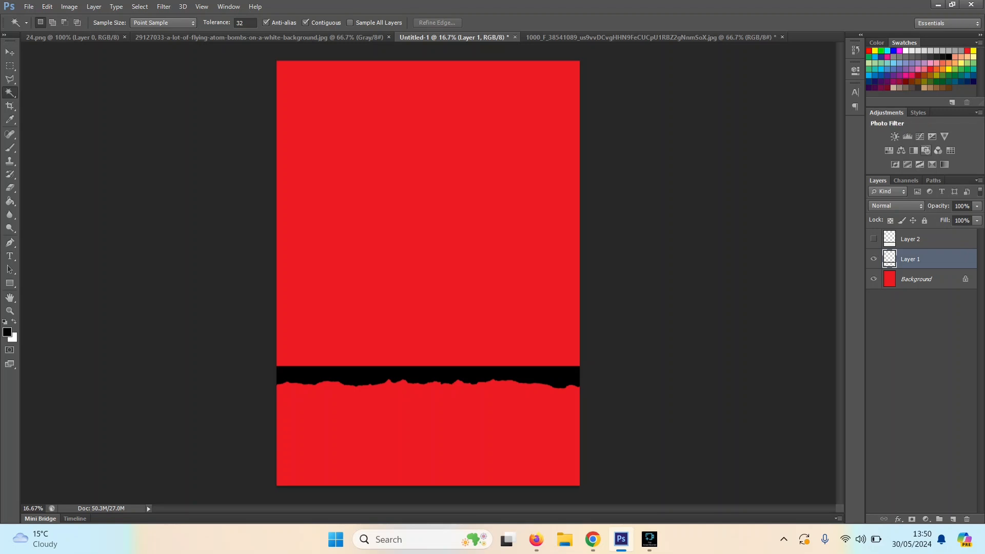
left_click(926, 239)
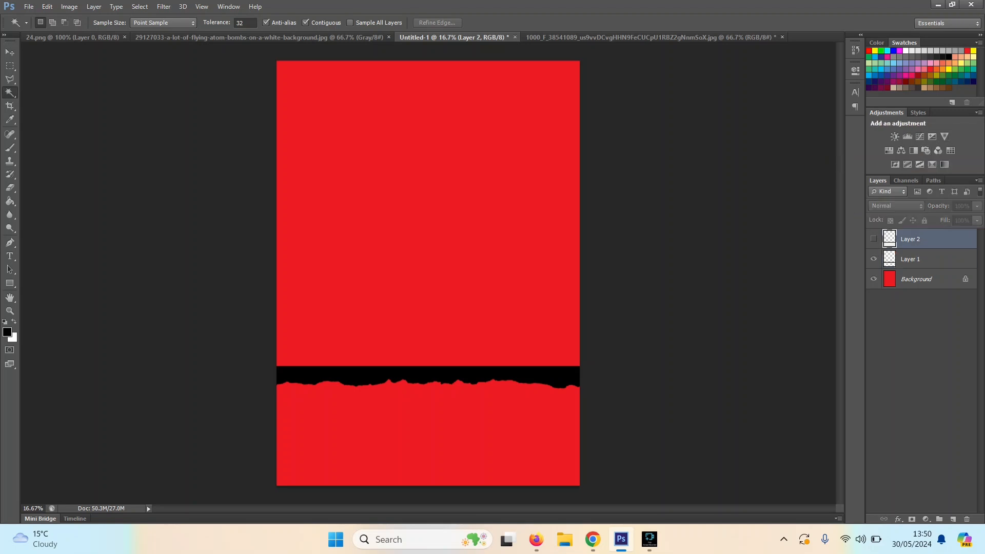
left_click(927, 259)
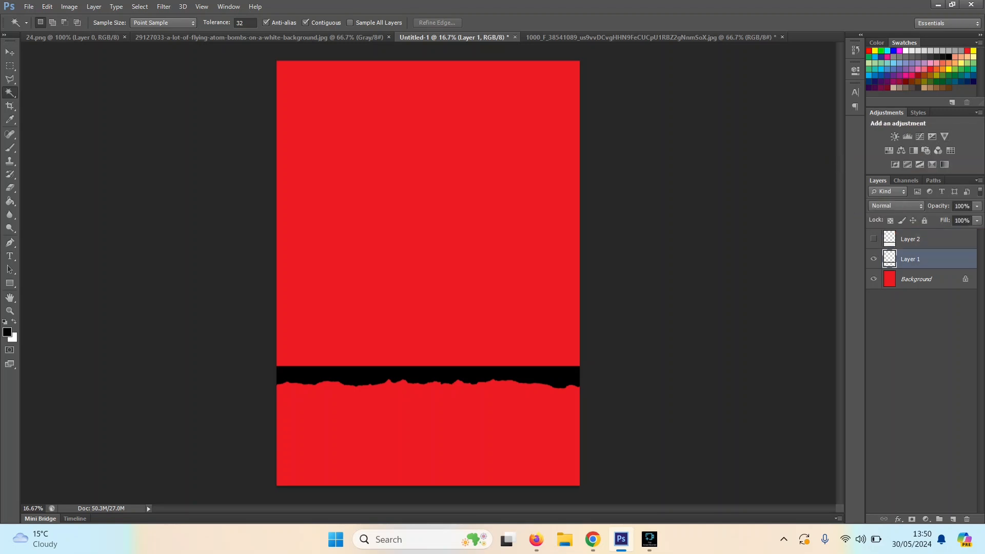
left_click(10, 215)
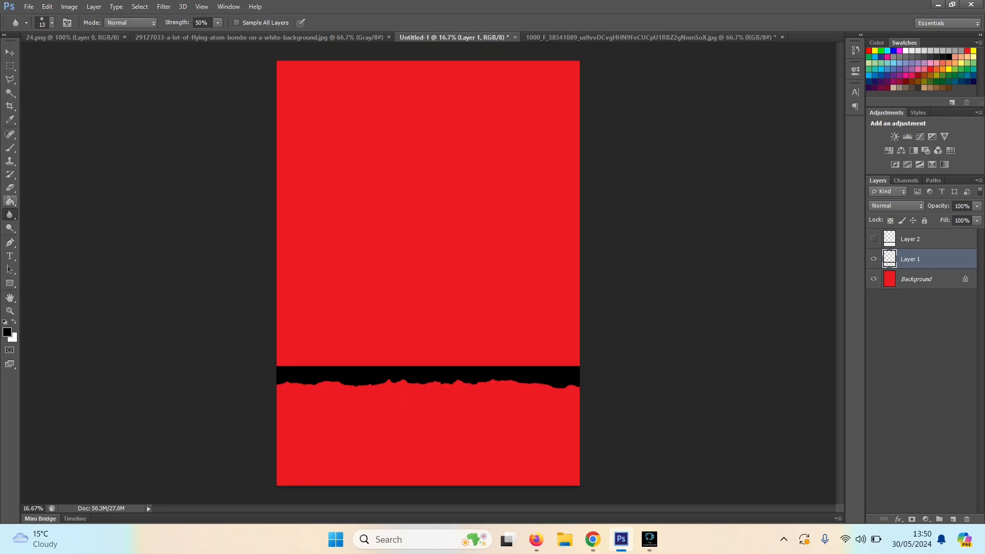
left_click(10, 201)
left_click(428, 225)
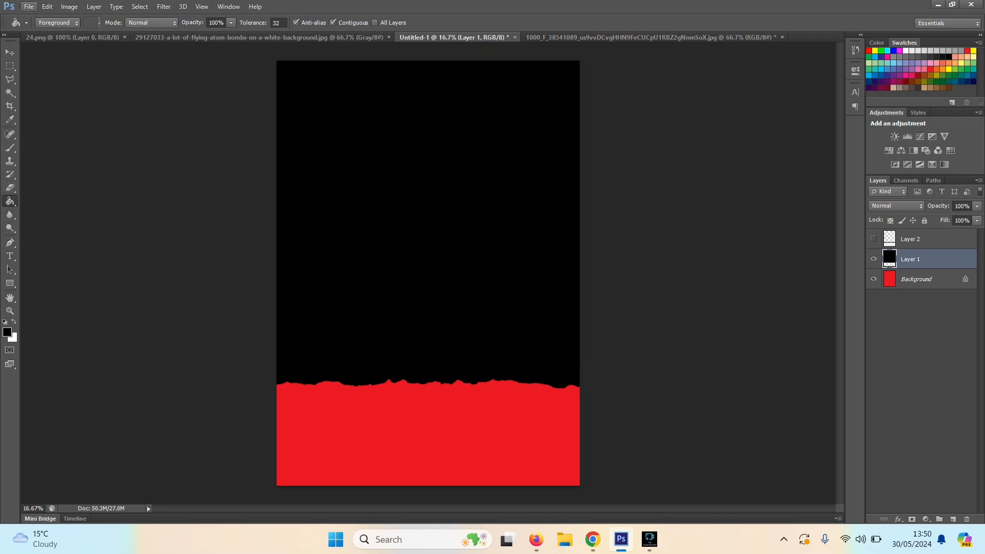
left_click(29, 6)
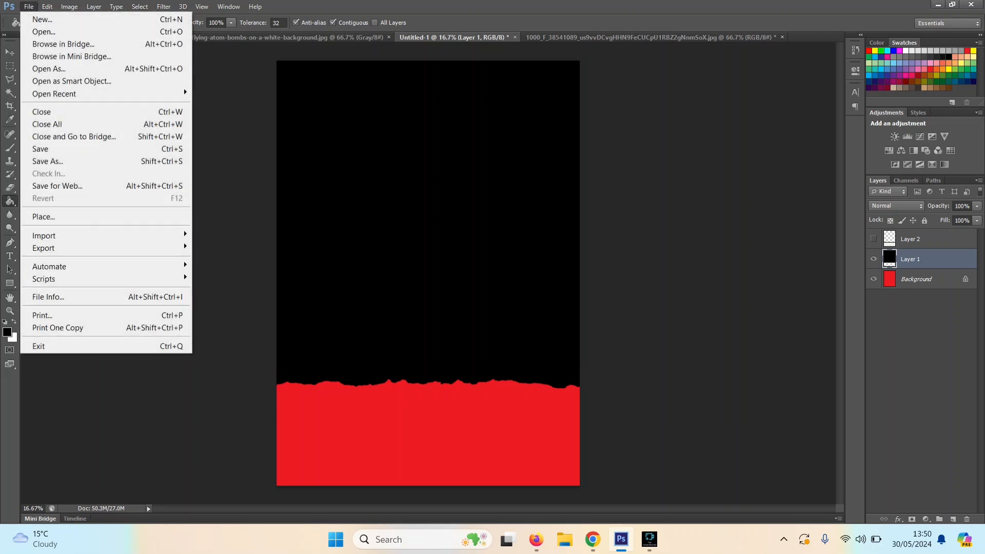
mouse_move(164, 7)
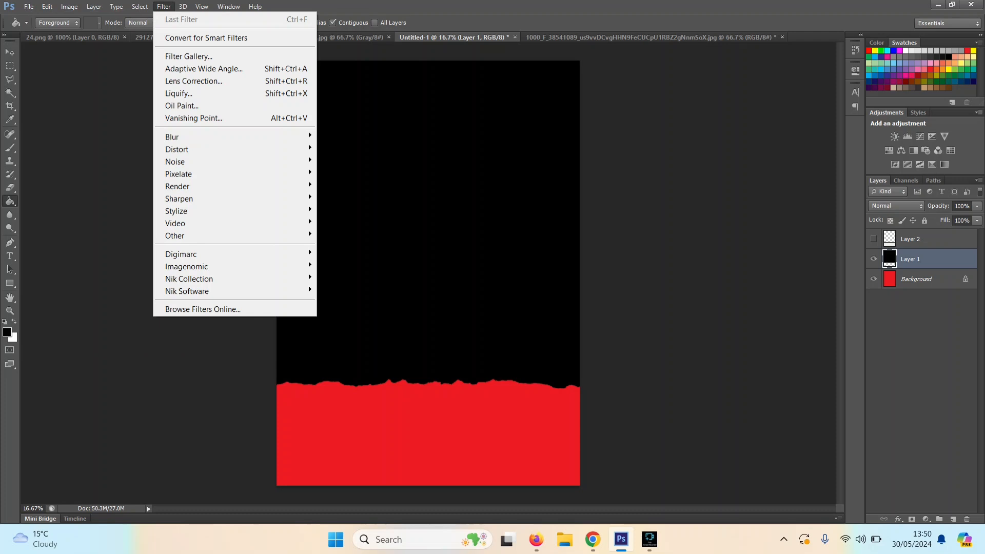
Step: Float the dancer image in its own window, copy it into the lower part of Untitled-1, dock it again and return to the poster
left_click(650, 37)
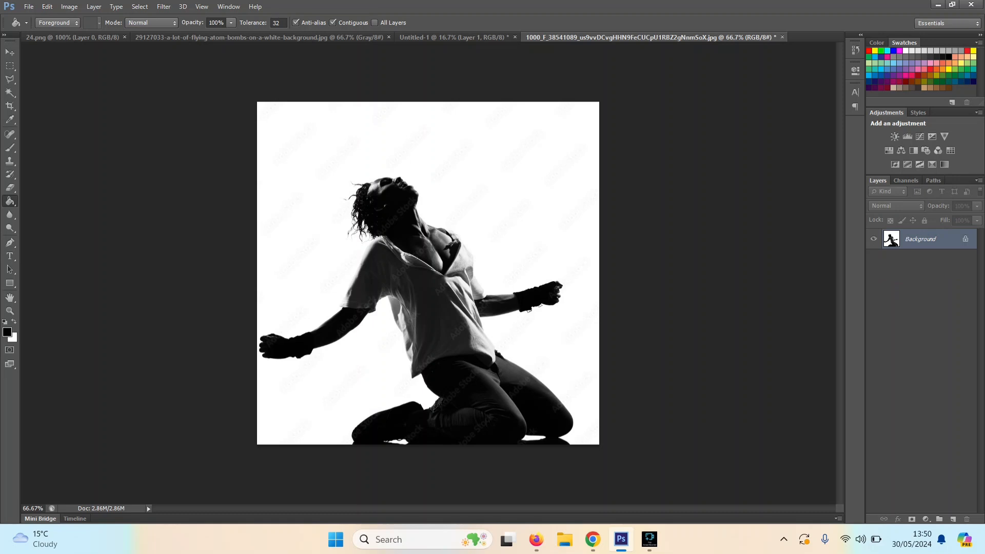
left_click_drag(651, 37, 701, 119)
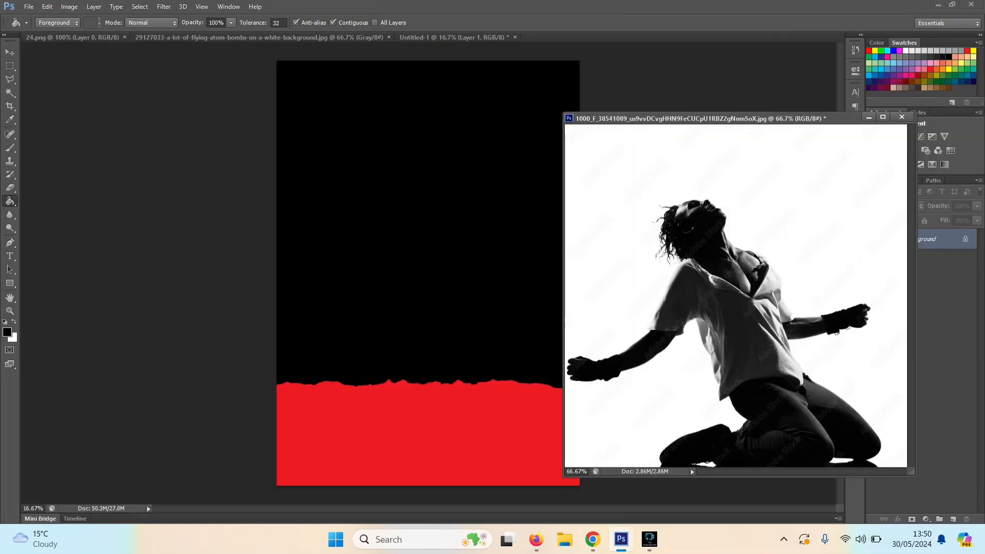
key("v")
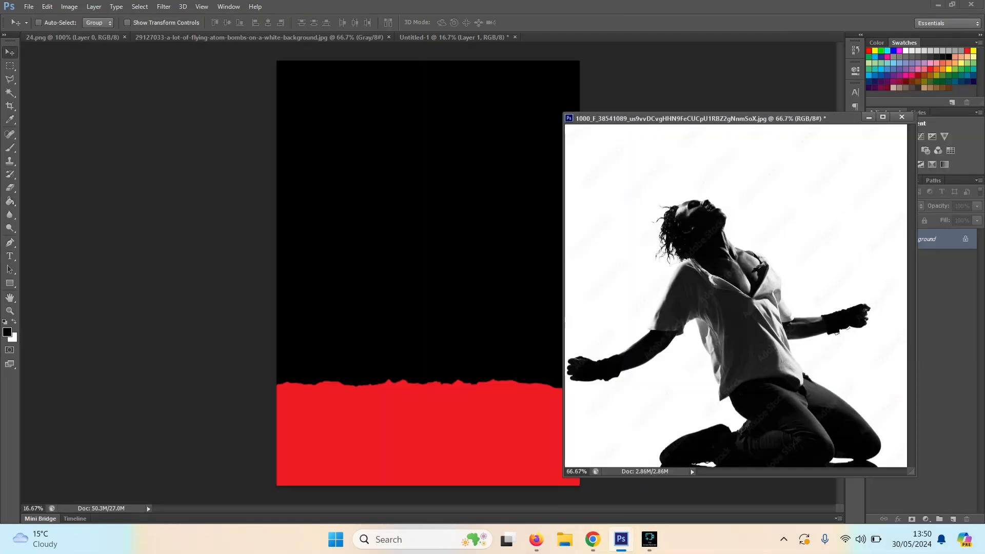
left_click_drag(764, 313, 473, 403)
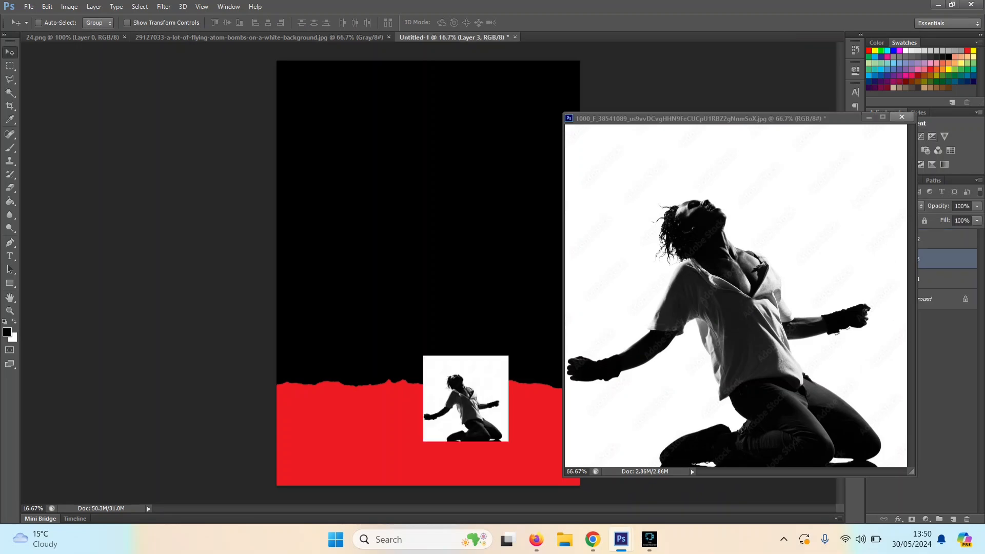
left_click_drag(719, 118, 681, 38)
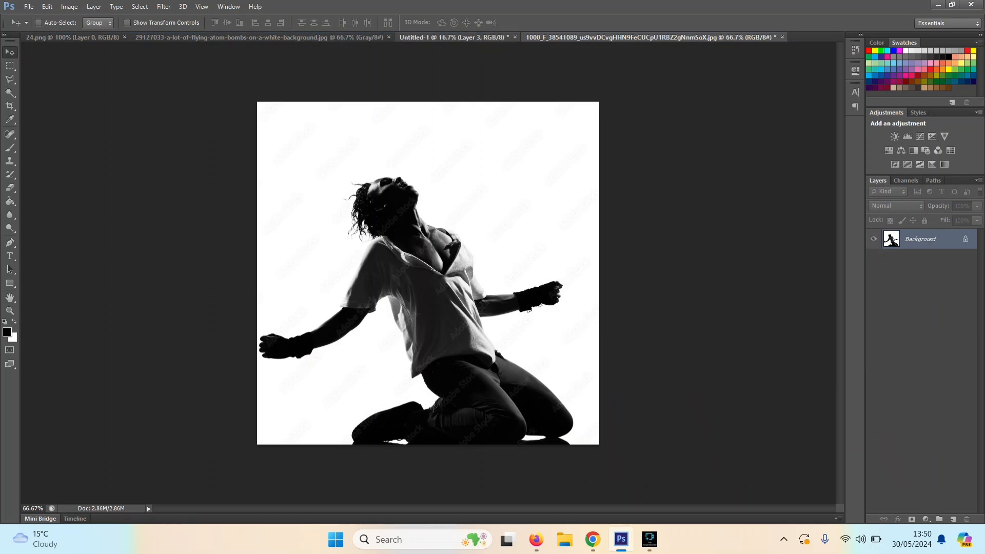
left_click(451, 37)
key("w")
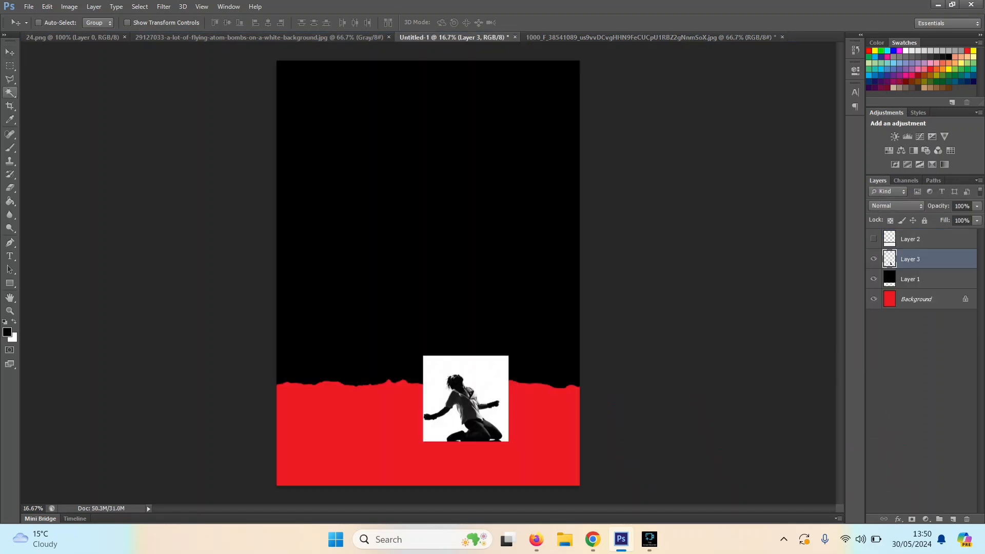
left_click(481, 376)
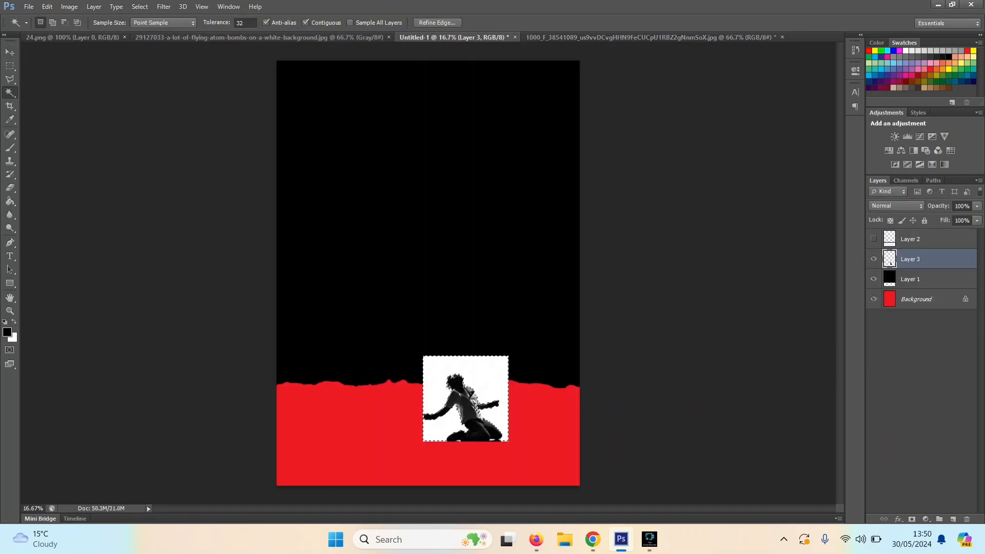
key("ctrl+d")
Step: Darken the dancer on Layer 3 into a near silhouette by pulling the RGB curve strongly down in Curves
key("ctrl+m")
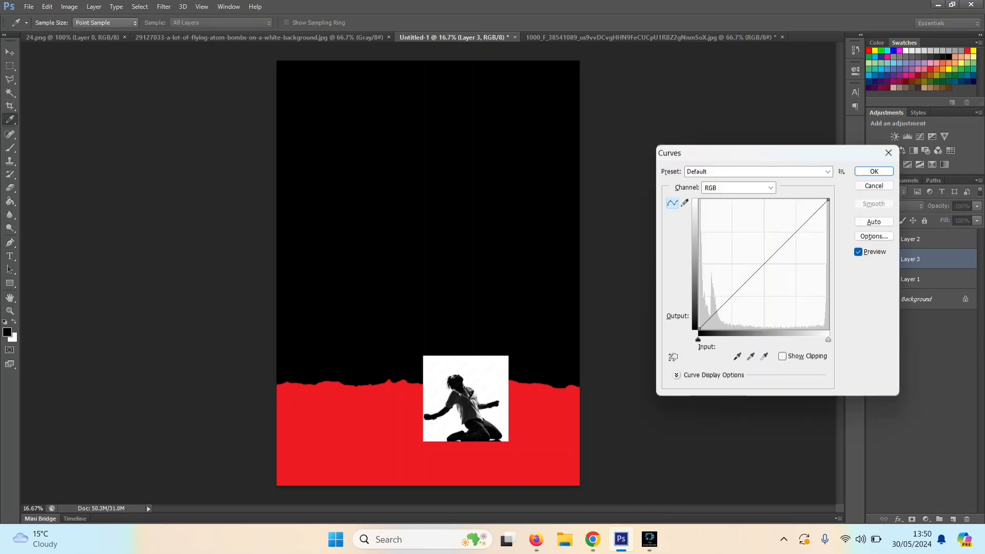
left_click_drag(762, 267, 785, 284)
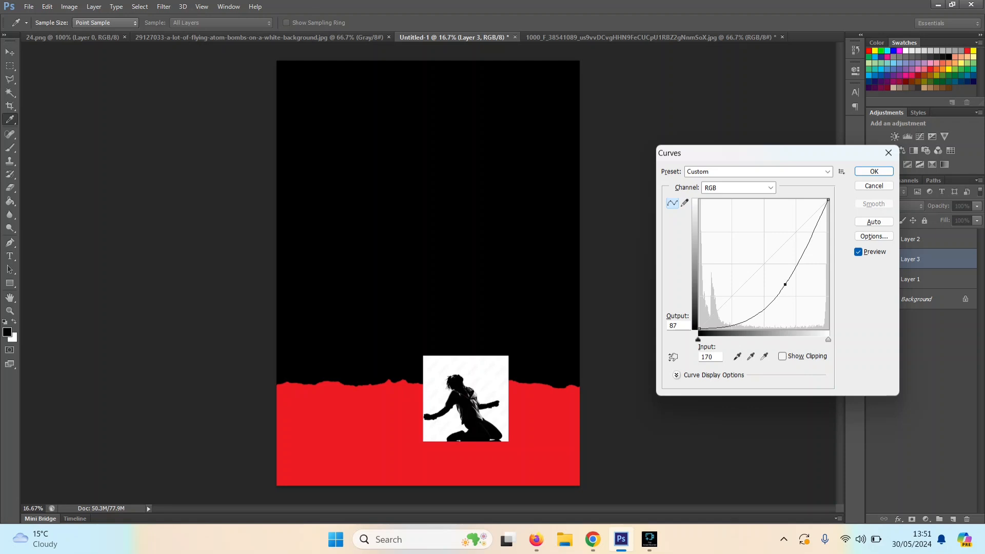
left_click_drag(785, 284, 812, 294)
left_click(874, 171)
Step: Delete the white background around the dancer on Layer 3 using a Magic Wand selection at tolerance 32, and deselect
key("w")
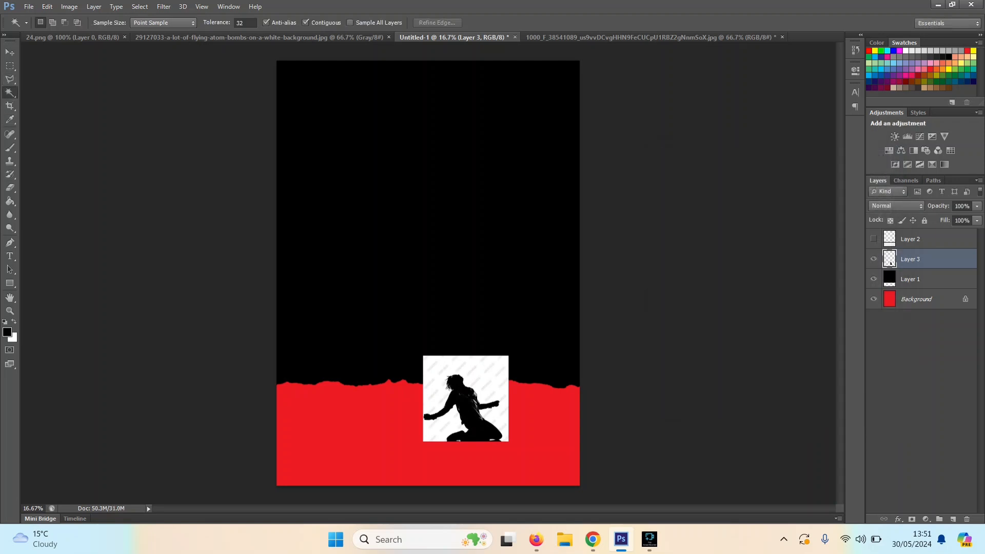
left_click(10, 311)
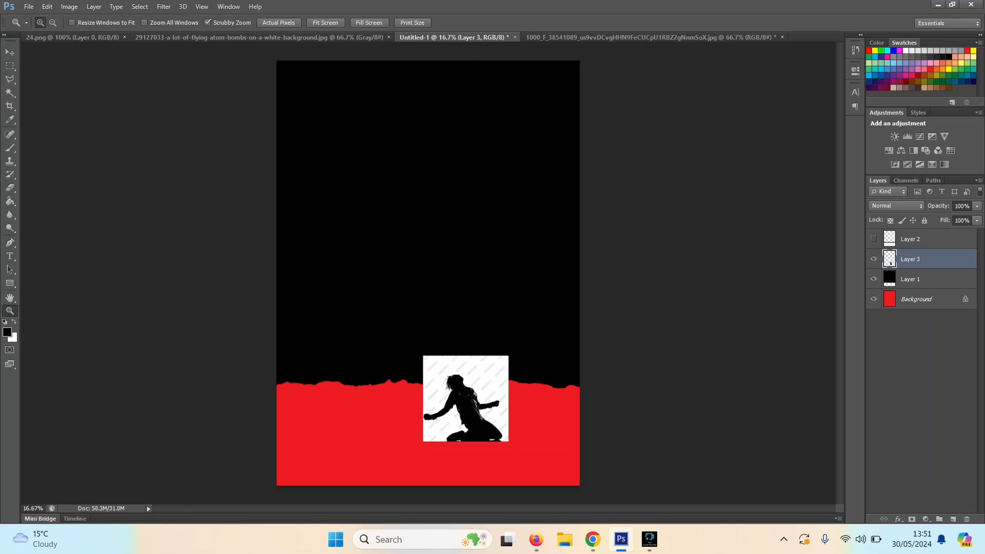
left_click(522, 359)
left_click(522, 359)
left_click(522, 360)
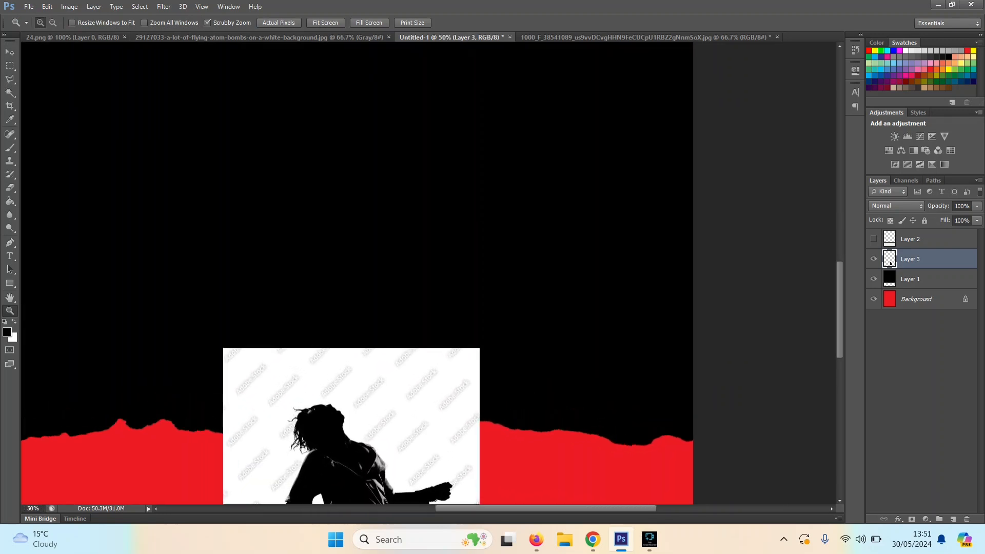
scroll(357, 272, "down", 6)
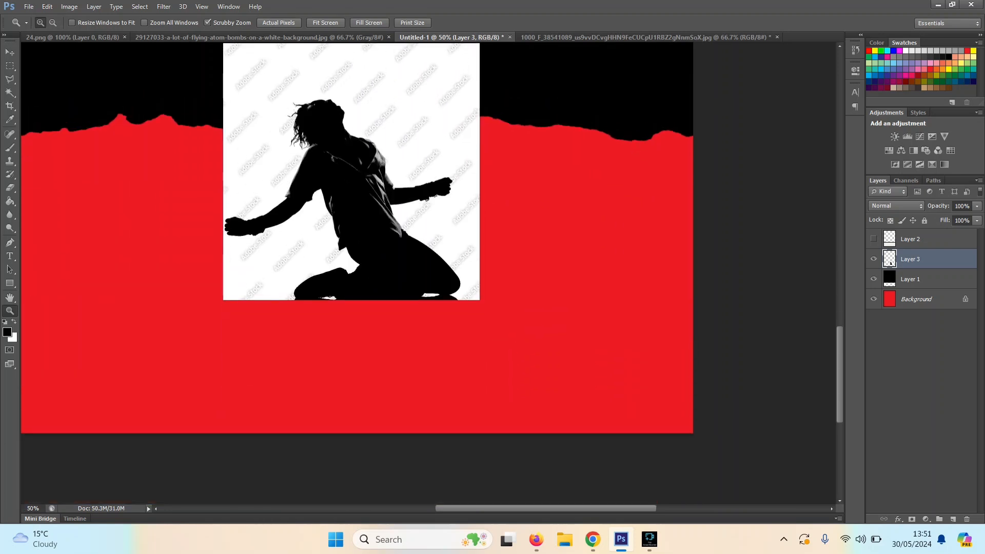
left_click(10, 93)
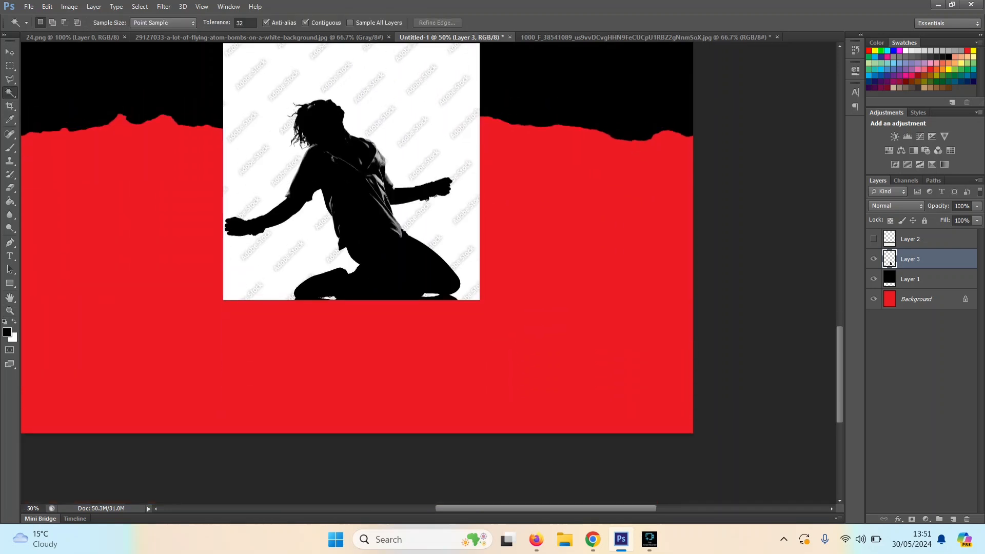
left_click(272, 118)
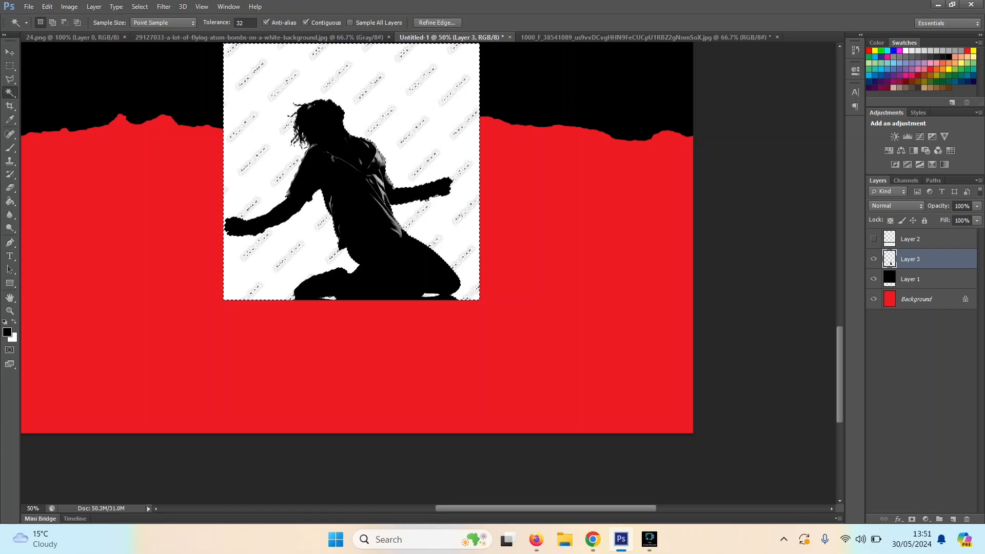
key("Delete")
key("ctrl+d")
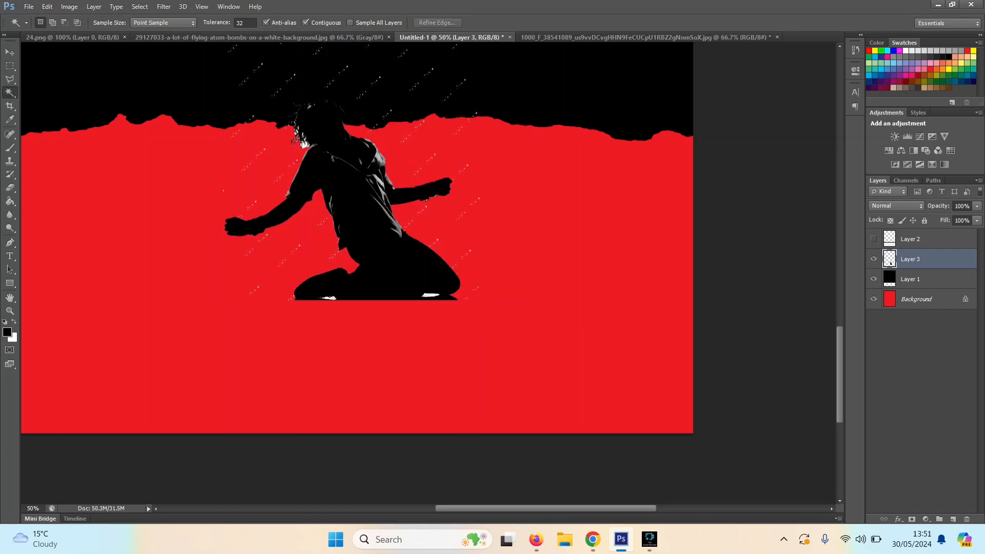
Step: Outline the watermark specks above and beside the dancer's head and arms with the Polygonal Lasso, delete them, and deselect
key("l")
left_click(190, 221)
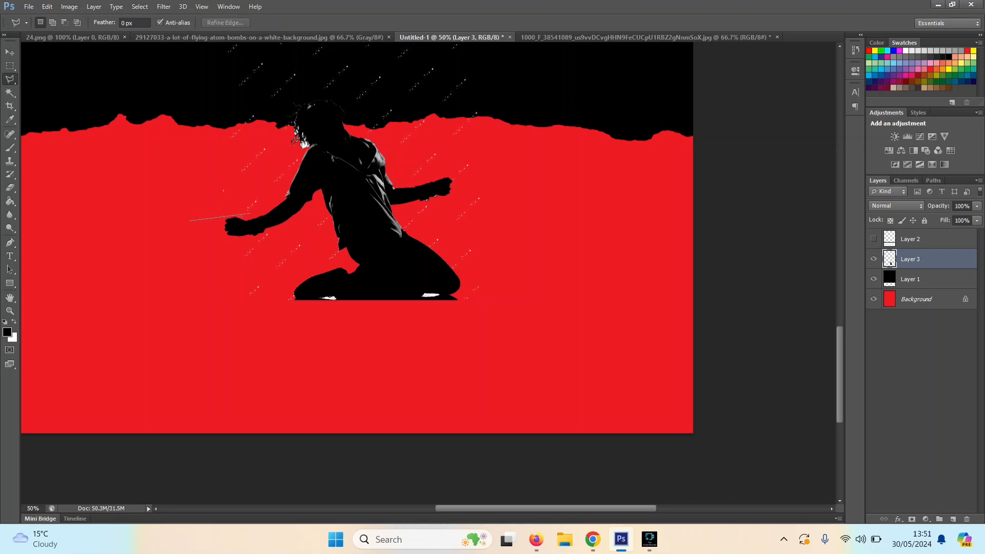
left_click(285, 177)
left_click(280, 127)
left_click(308, 98)
left_click(349, 98)
left_click(406, 157)
left_click(469, 181)
left_click(578, 178)
scroll(565, 149, "up", 5)
left_click(562, 151)
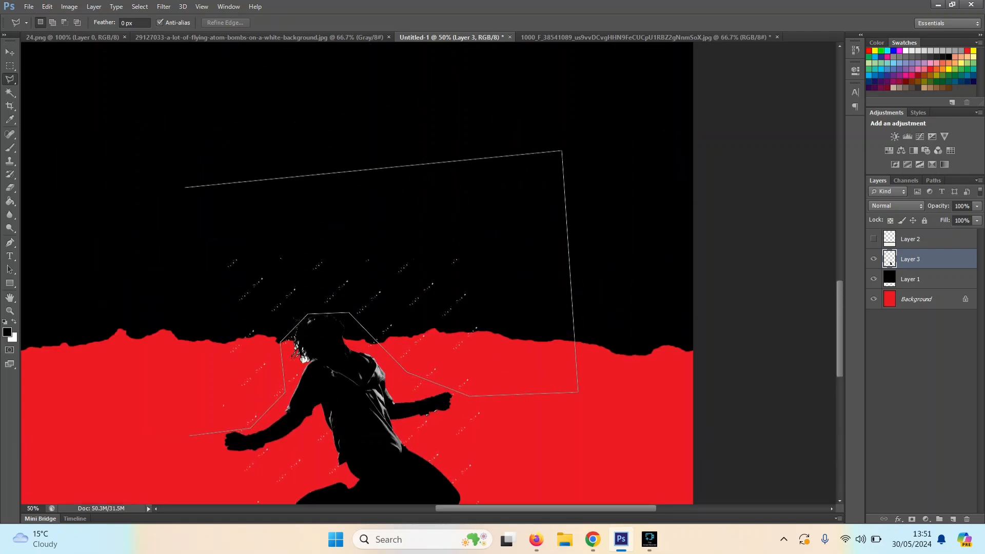
left_click(91, 211)
left_click(190, 435)
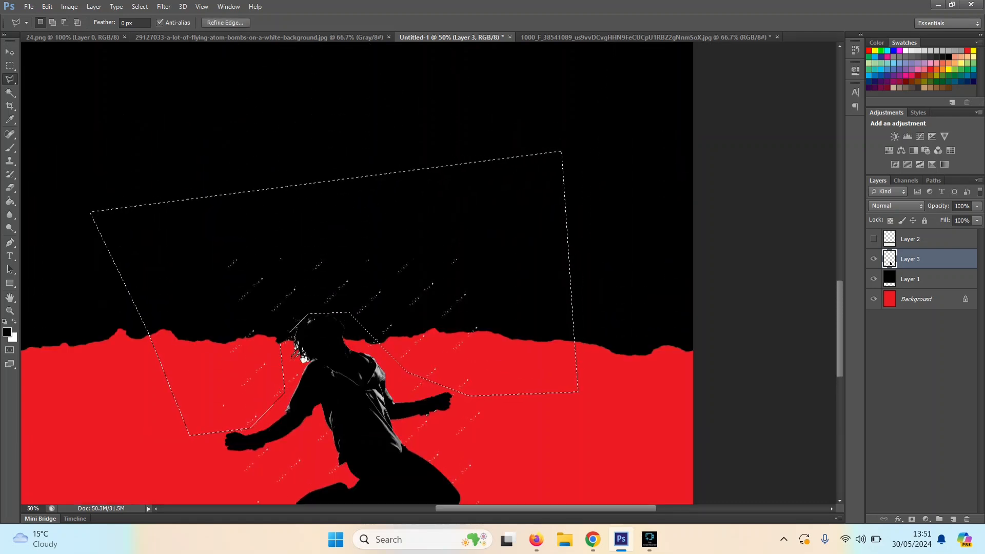
key("Delete")
key("ctrl+d")
Step: Move the dancer down onto the poster's bottom edge, slightly left of the canvas centre
key("v")
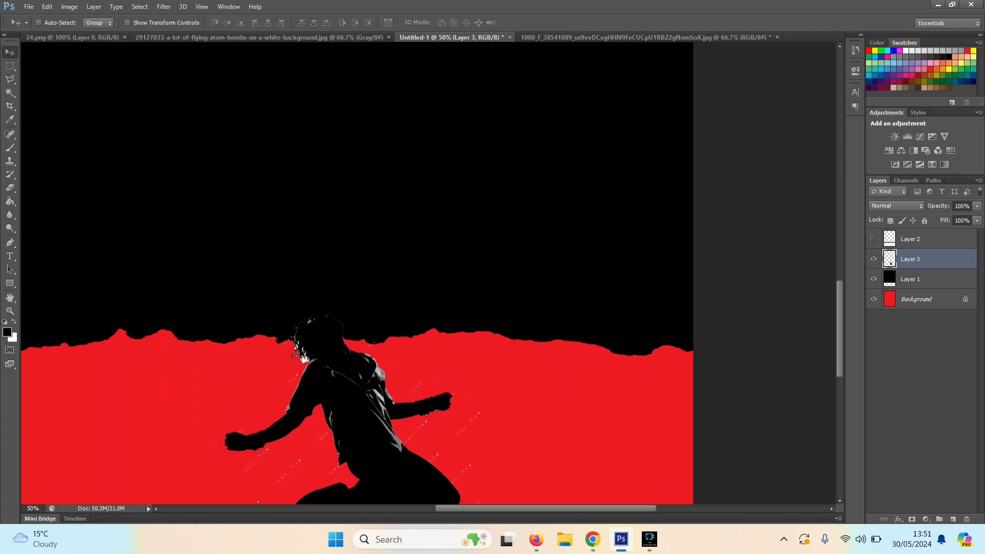
scroll(356, 272, "down", 5)
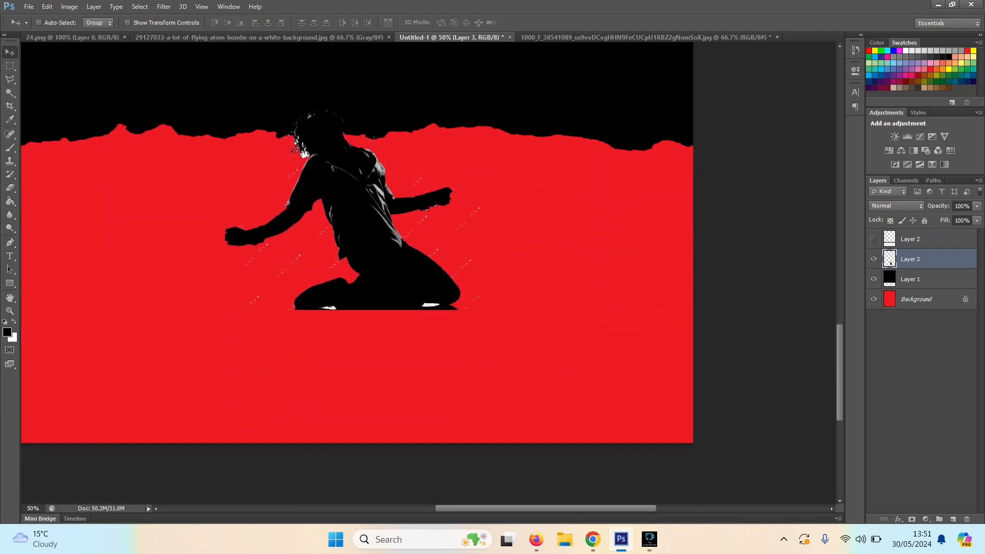
left_click_drag(388, 239, 575, 372)
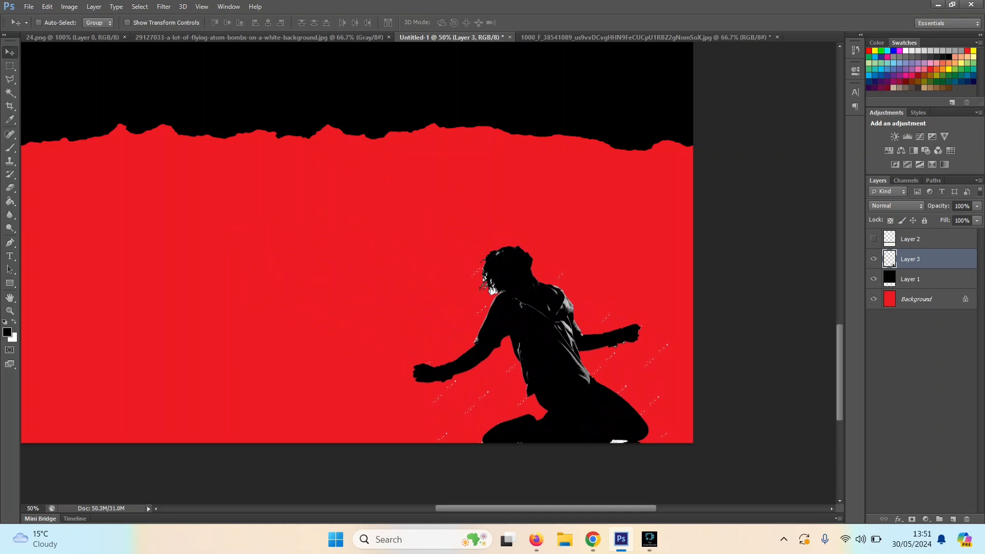
key("ctrl+minus")
key("ctrl+minus")
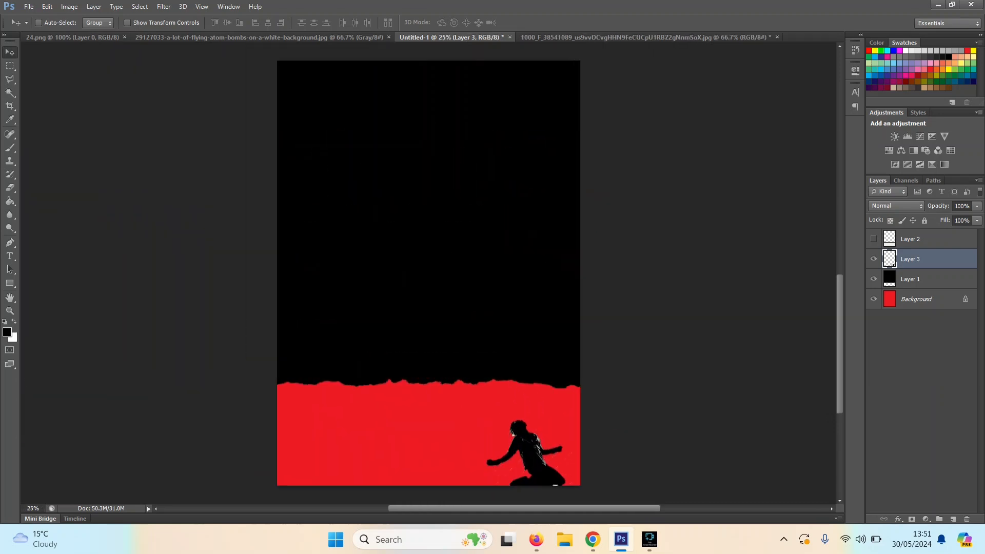
key("ctrl+minus")
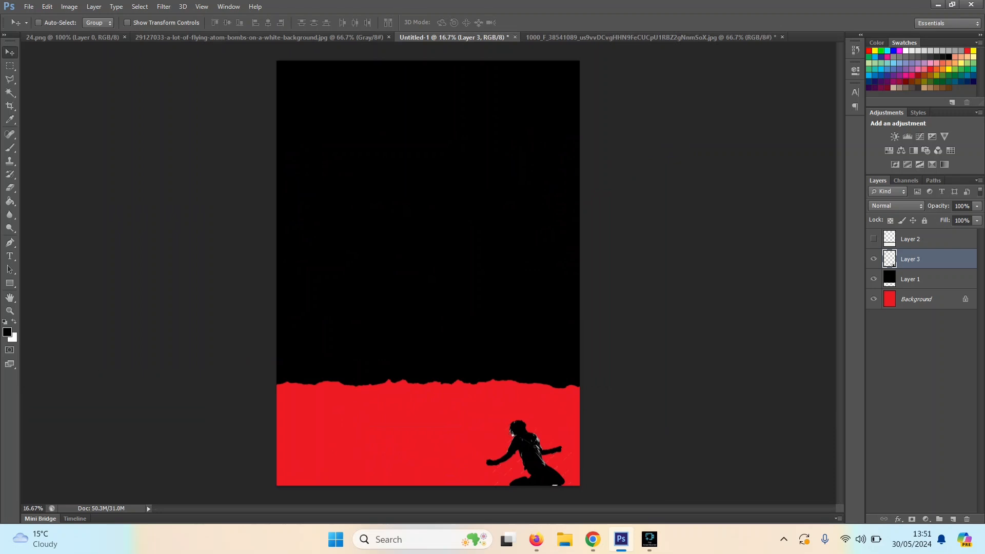
left_click_drag(536, 416, 339, 413)
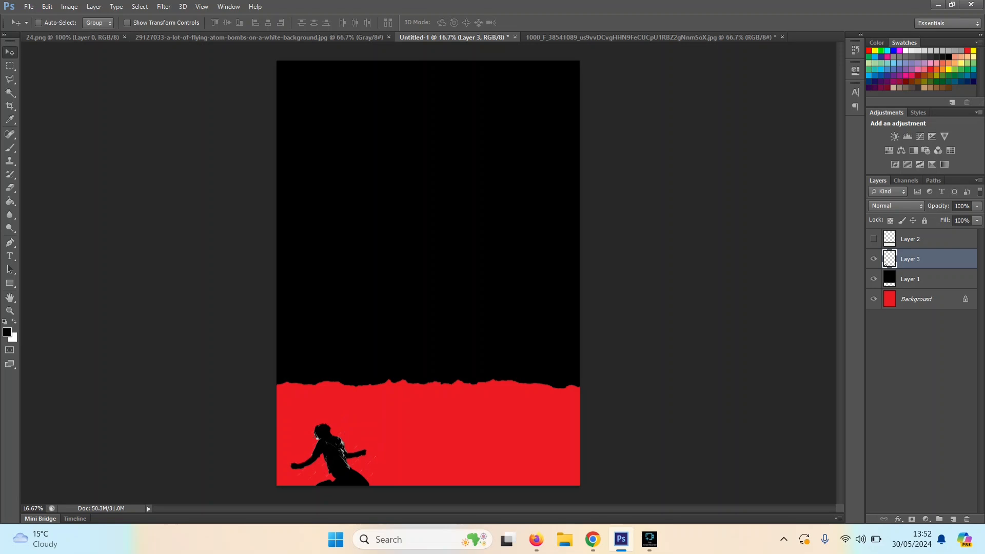
left_click_drag(339, 414, 404, 414)
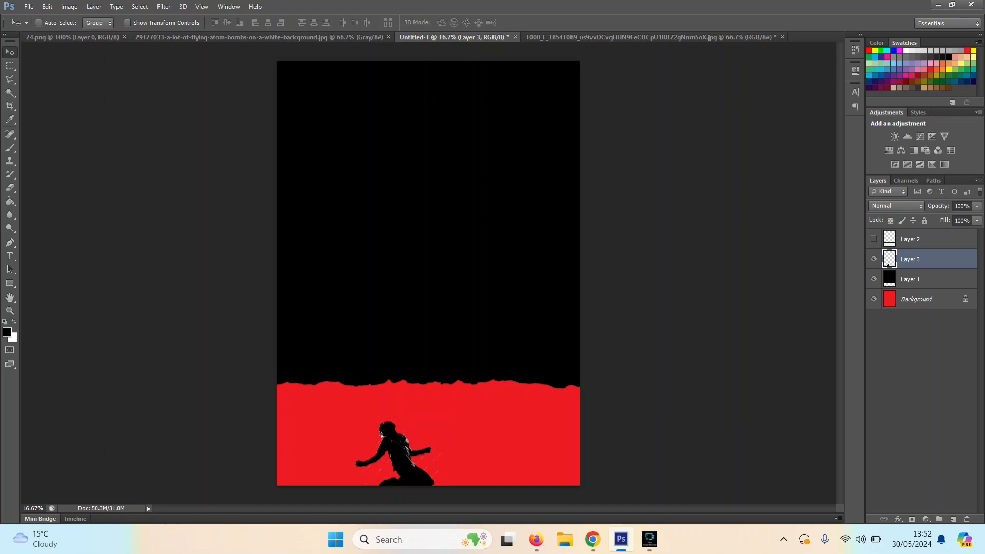
Step: Copy the flying bombs image onto the poster's upper black area and close its source document
key("ctrl+minus")
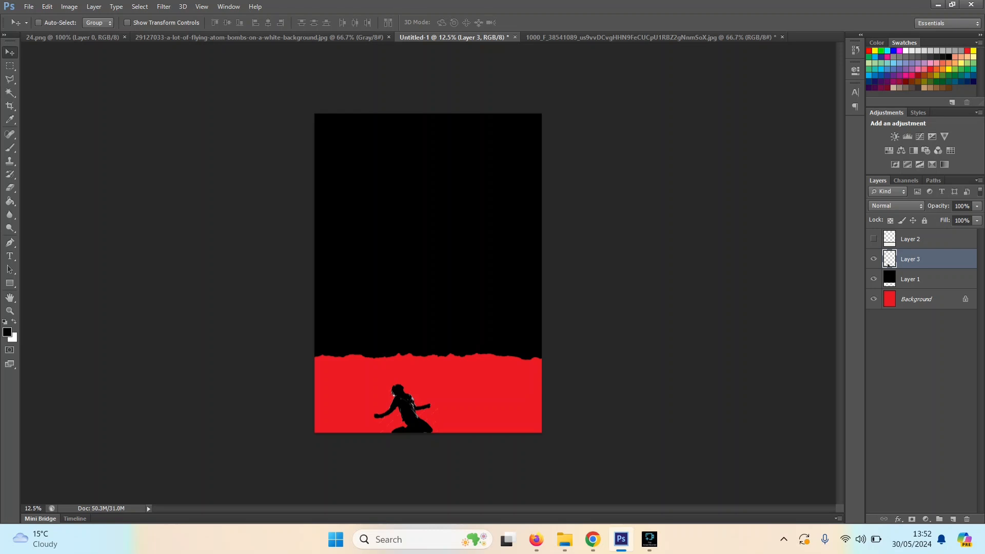
key("ctrl+shift+Tab")
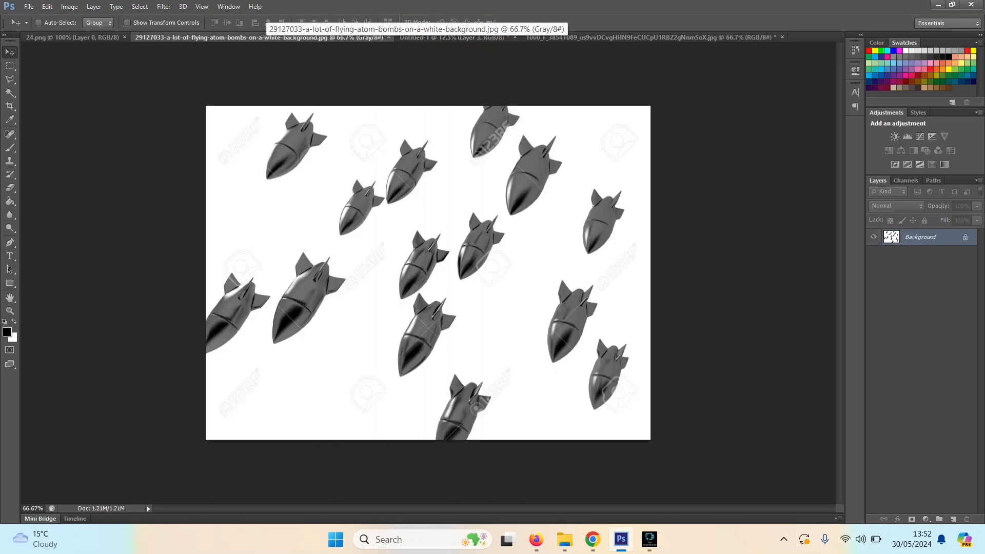
left_click_drag(256, 37, 452, 108)
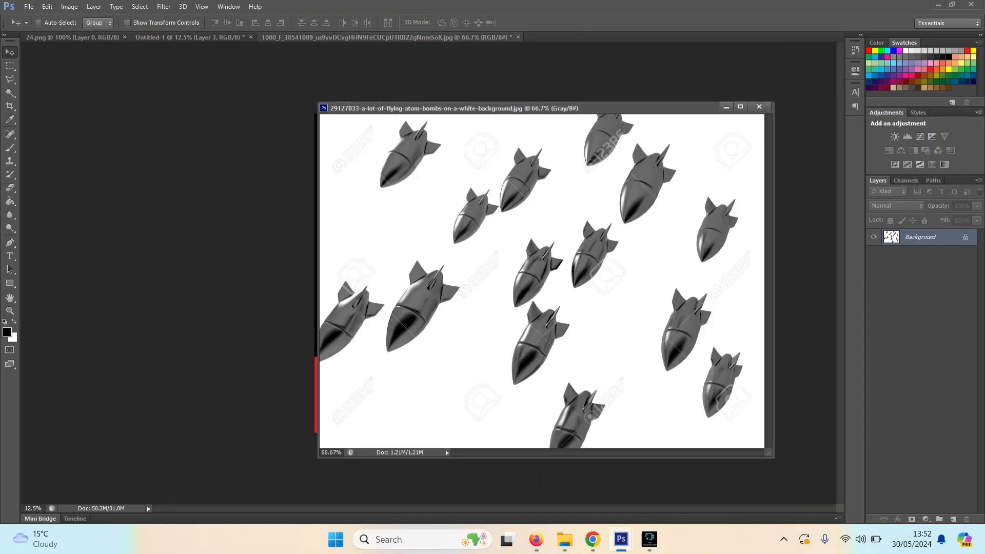
left_click_drag(411, 107, 683, 97)
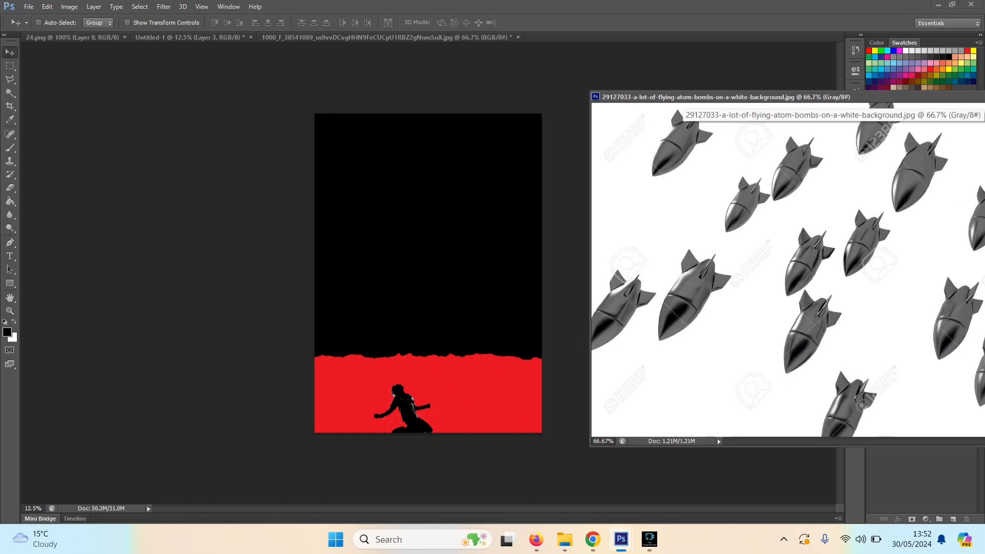
left_click_drag(708, 215, 413, 211)
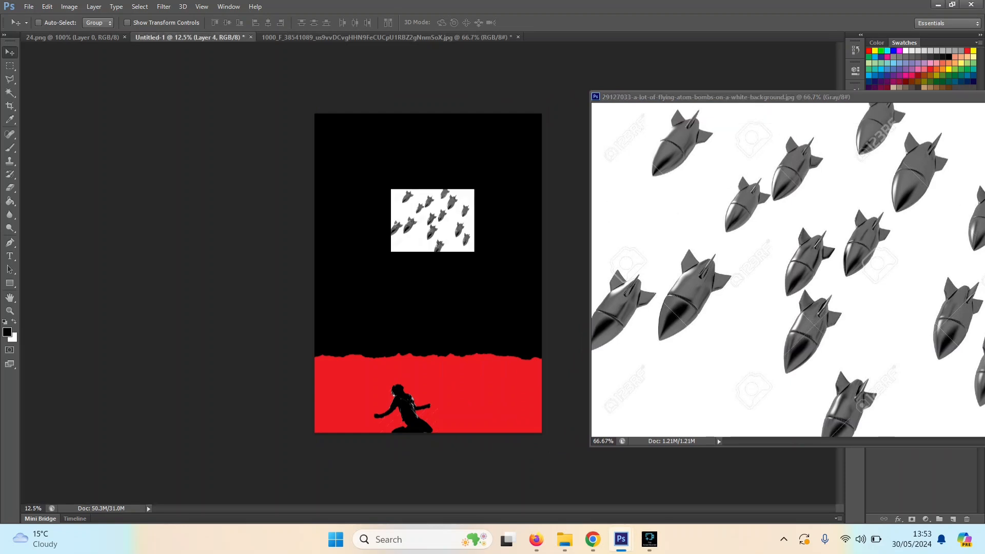
left_click_drag(691, 97, 551, 93)
left_click(892, 91)
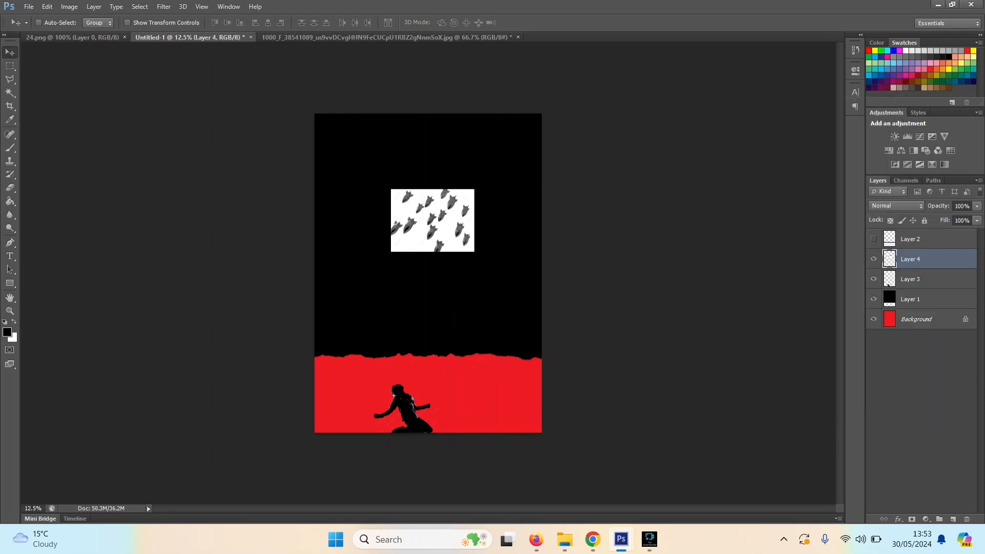
left_click_drag(428, 216, 435, 167)
Step: Delete the white background around the bombs on Layer 4 using a Magic Wand selection at tolerance 32, and deselect
left_click(10, 93)
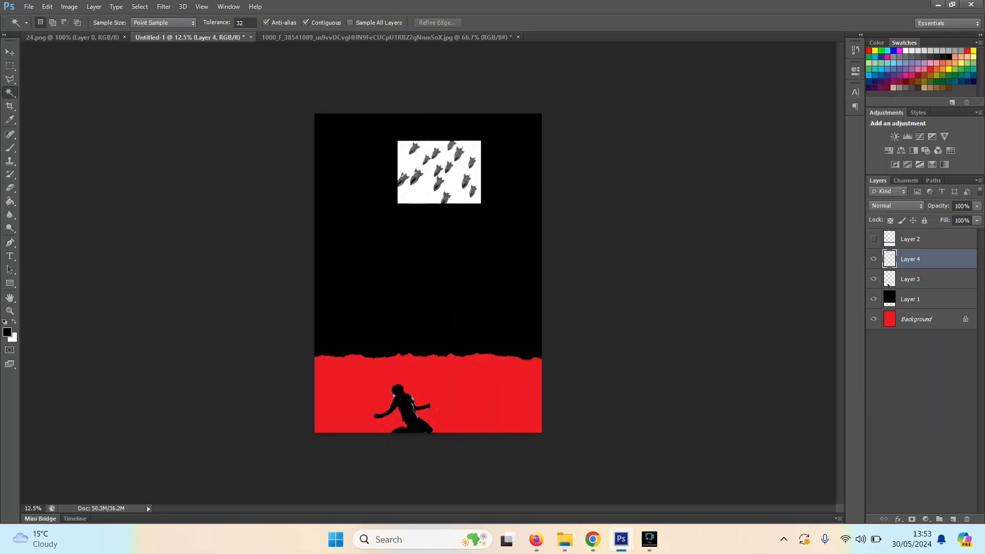
left_click(426, 192)
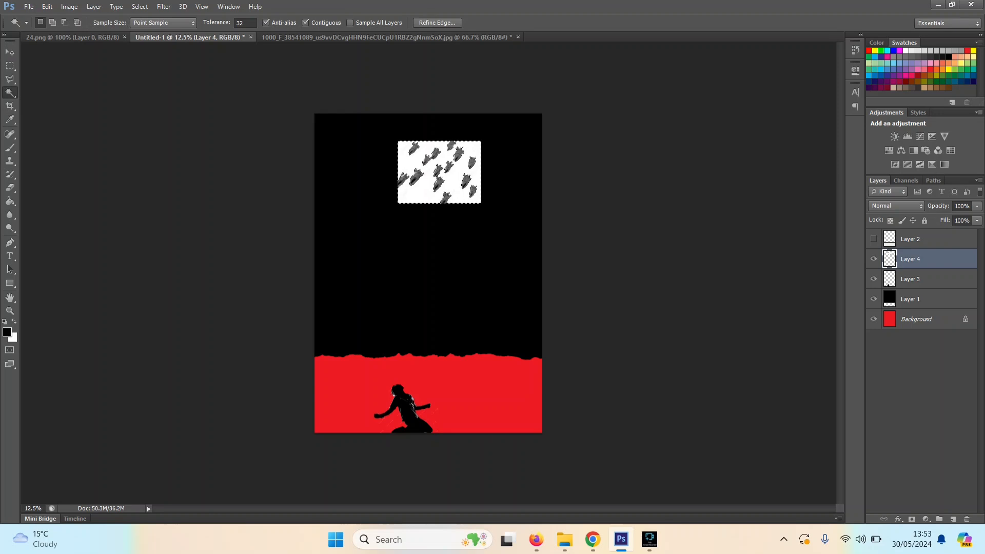
key("Delete")
key("ctrl+d")
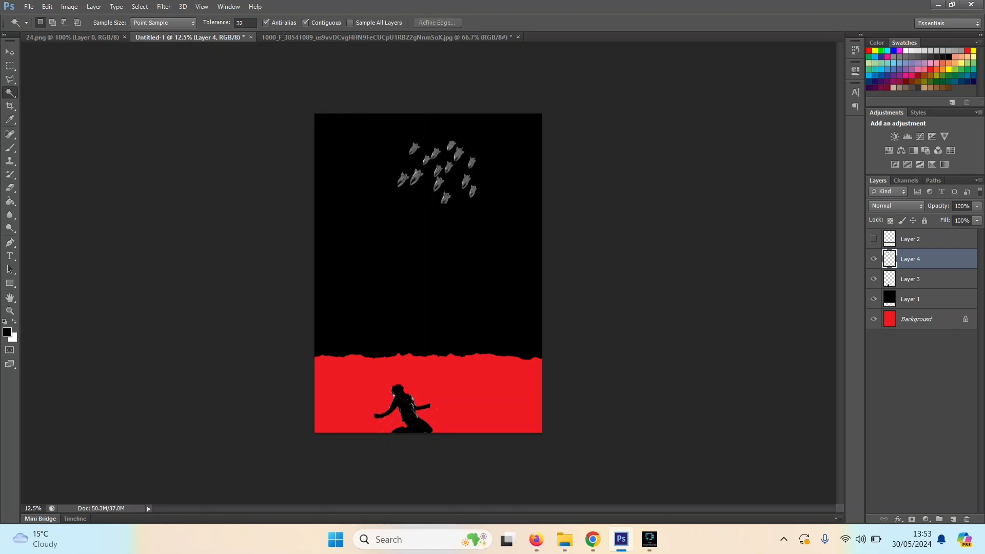
Step: Brighten the bombs on Layer 4 slightly in Curves with an RGB point at input 119, output 130
key("ctrl+m")
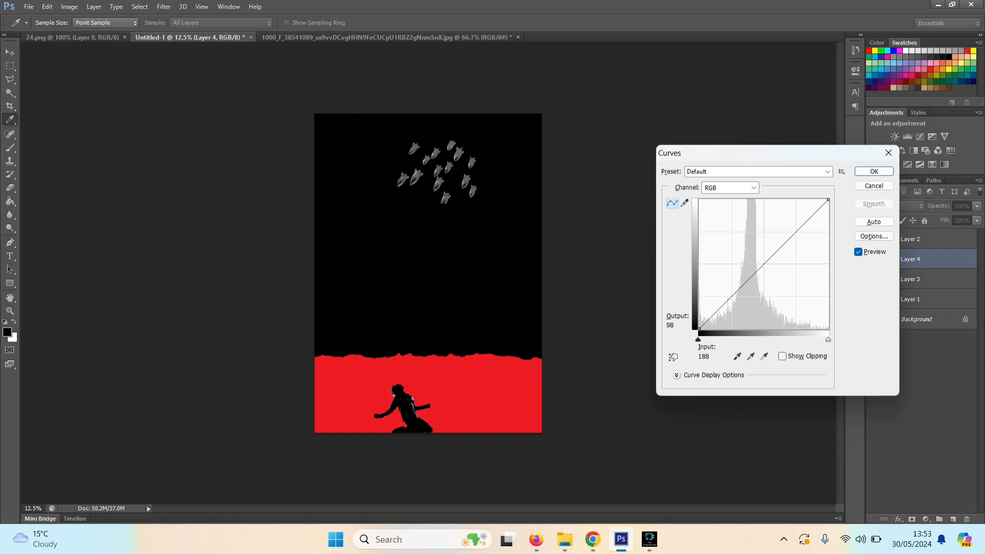
mouse_move(762, 265)
left_mouse_down()
mouse_move(779, 283)
mouse_move(752, 252)
mouse_move(759, 263)
left_mouse_up()
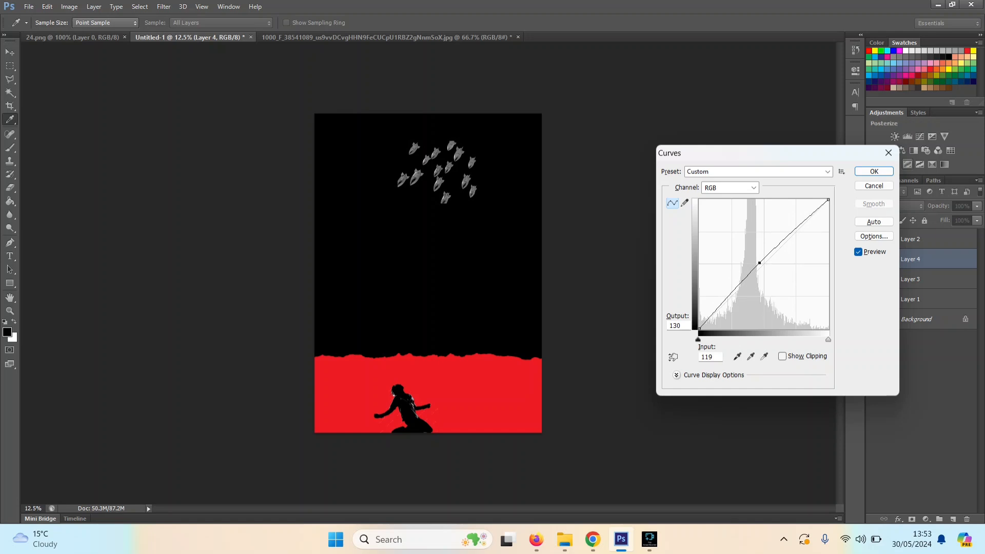
key("Return")
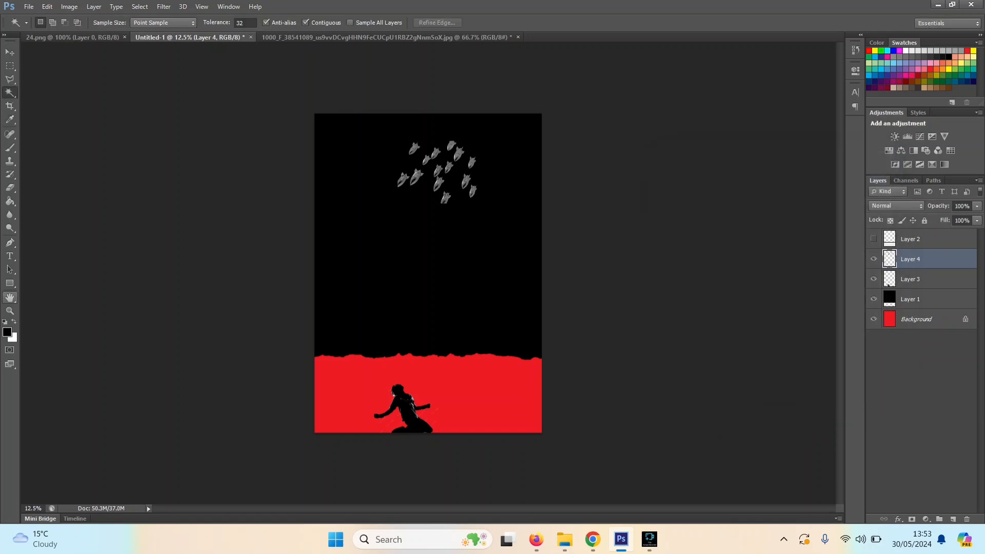
Step: Outline the leftmost bomb and the cropped lowest bomb together with the Polygonal Lasso, delete them, and deselect
left_click(10, 311)
left_click(447, 170)
left_click(448, 170)
left_click(447, 170)
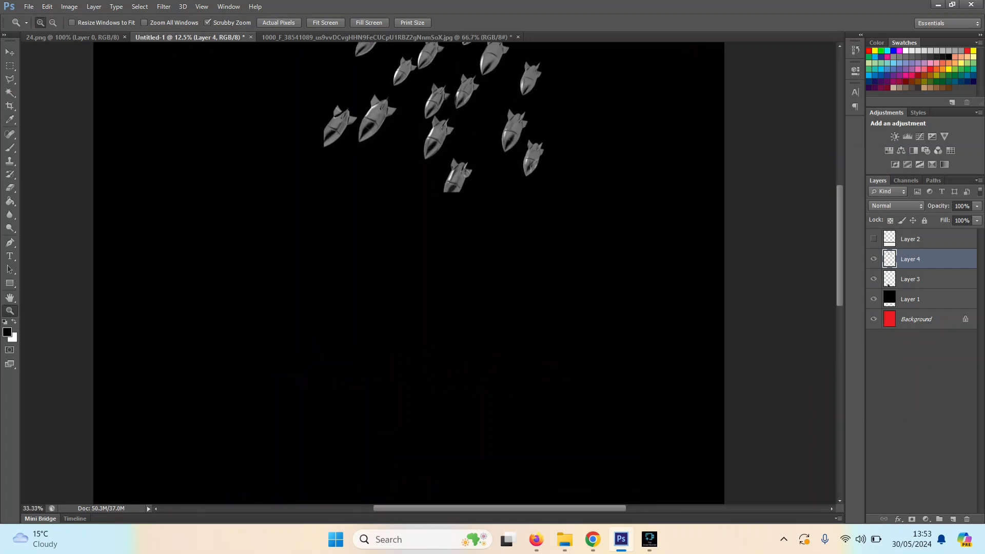
left_click(447, 170)
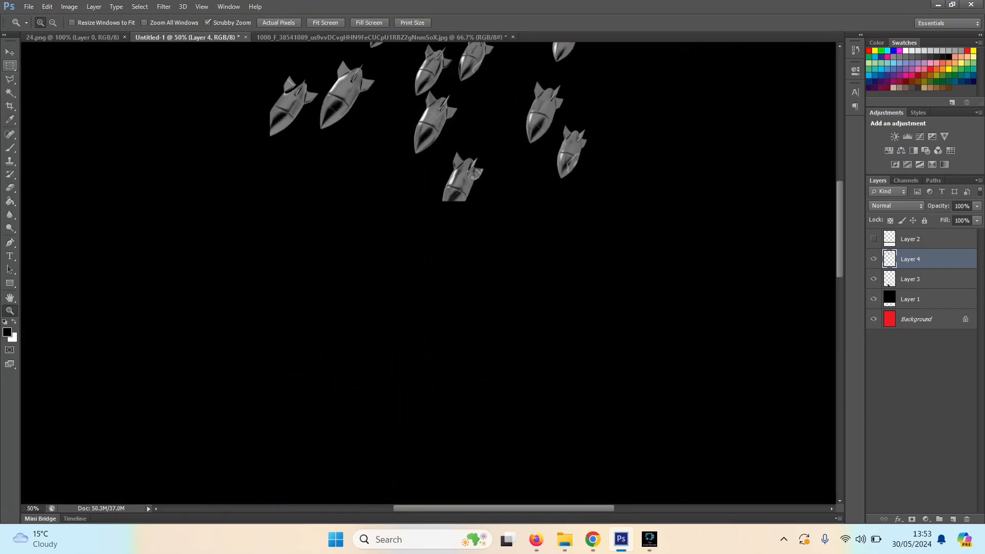
key("l")
left_click(246, 76)
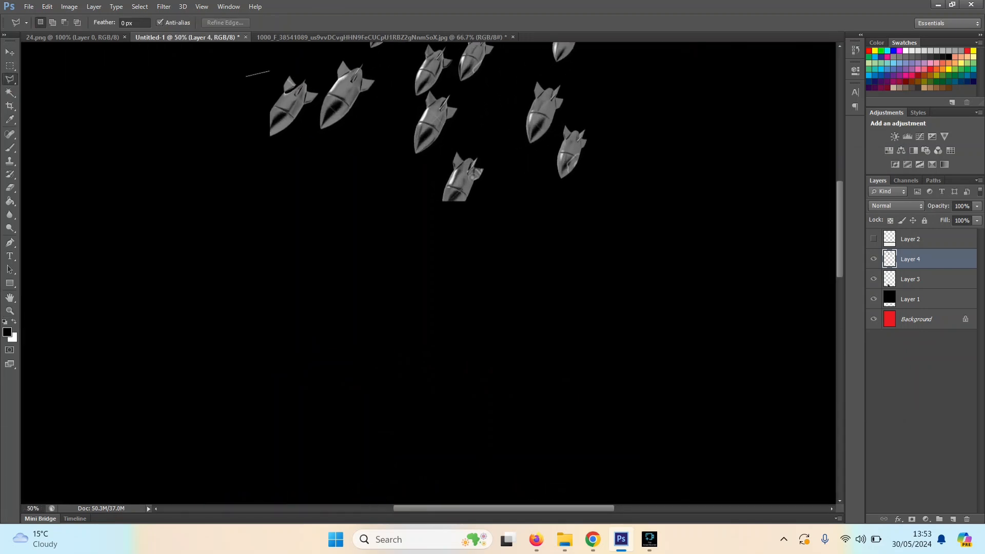
left_click(303, 62)
left_click(320, 91)
left_click(311, 131)
left_click(369, 162)
left_click(428, 159)
left_click(458, 141)
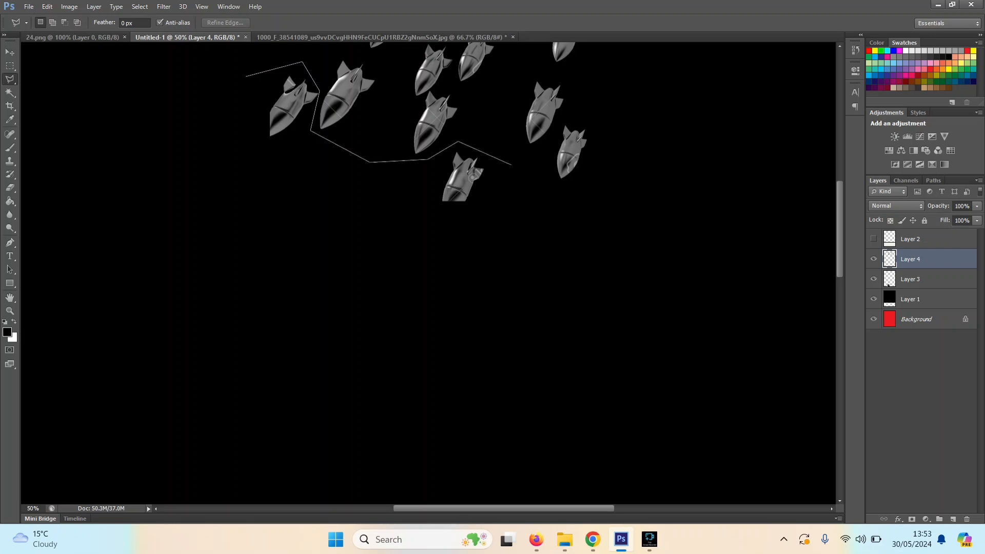
left_click(511, 165)
left_click(493, 226)
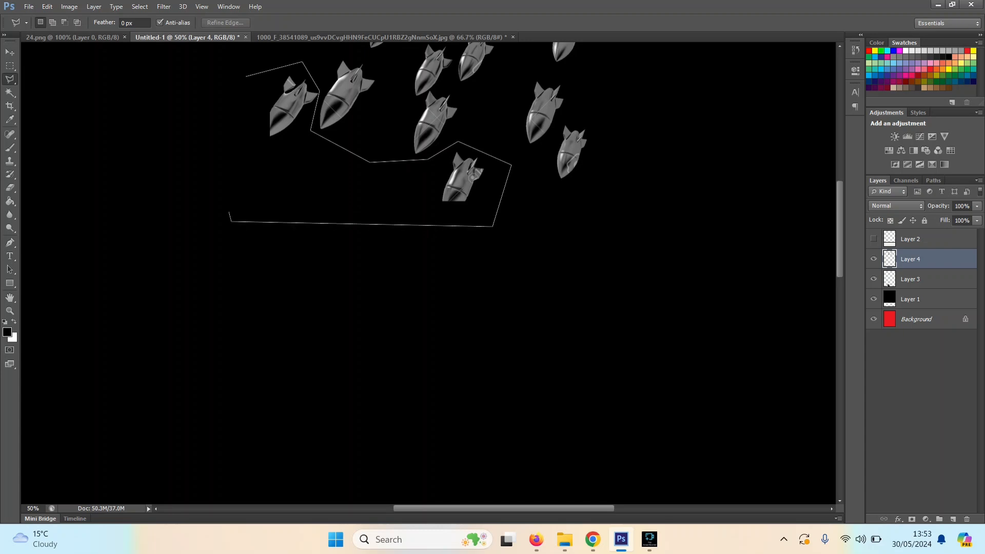
left_click(232, 222)
left_click(214, 177)
left_click(246, 77)
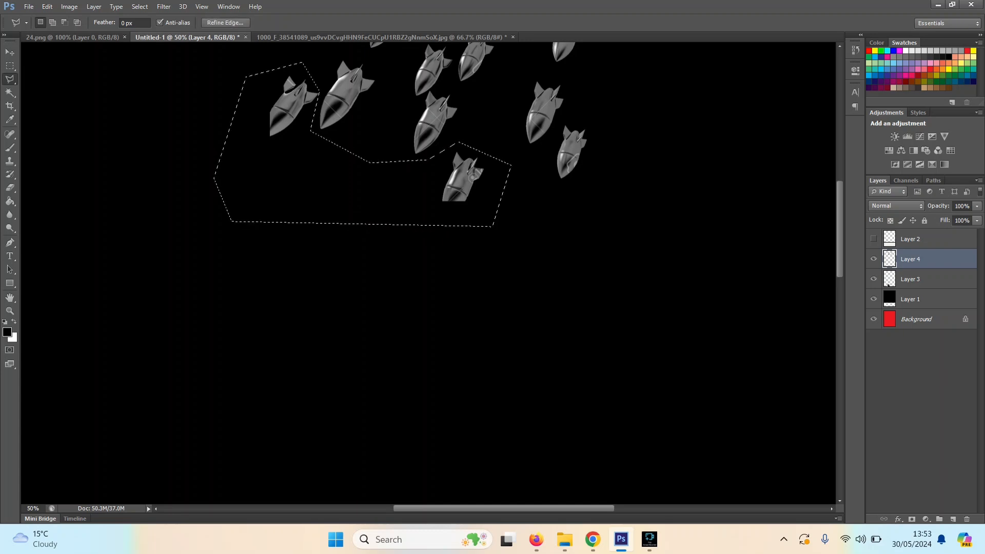
key("Delete")
key("ctrl+d")
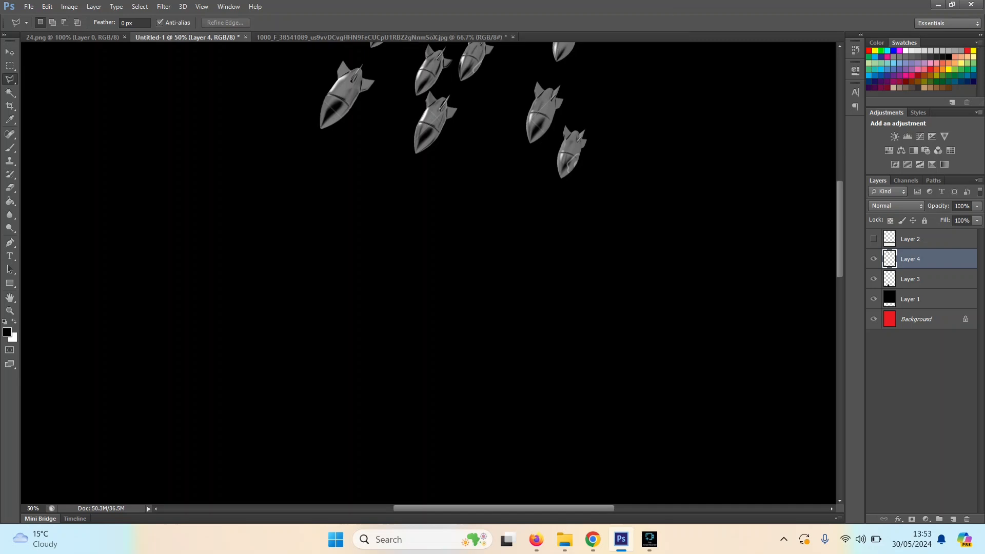
Step: Brighten the remaining bombs further in Curves with an RGB point at input 128, output 147
key("ctrl+m")
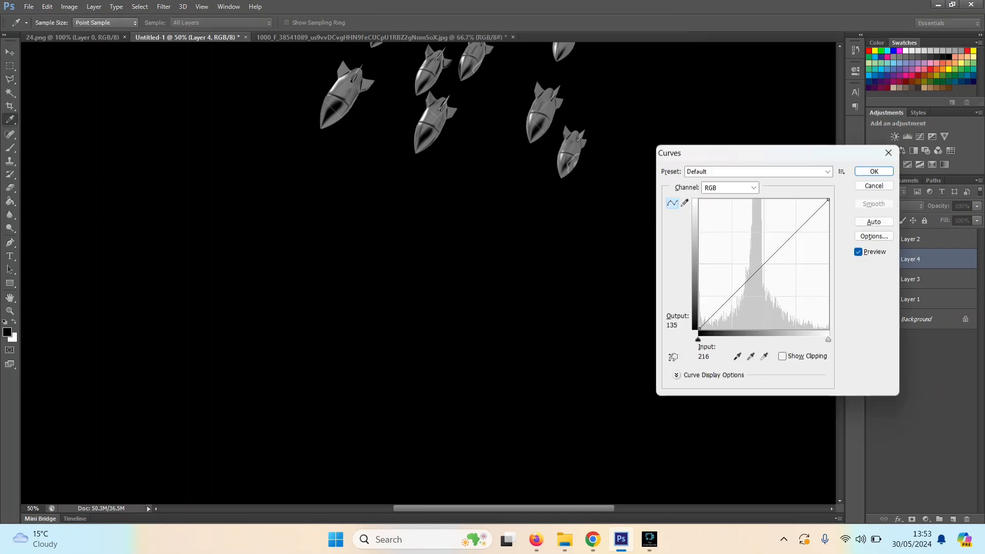
mouse_move(762, 267)
left_mouse_down()
mouse_move(749, 261)
mouse_move(779, 283)
mouse_move(742, 242)
mouse_move(764, 254)
left_mouse_up()
key("Return")
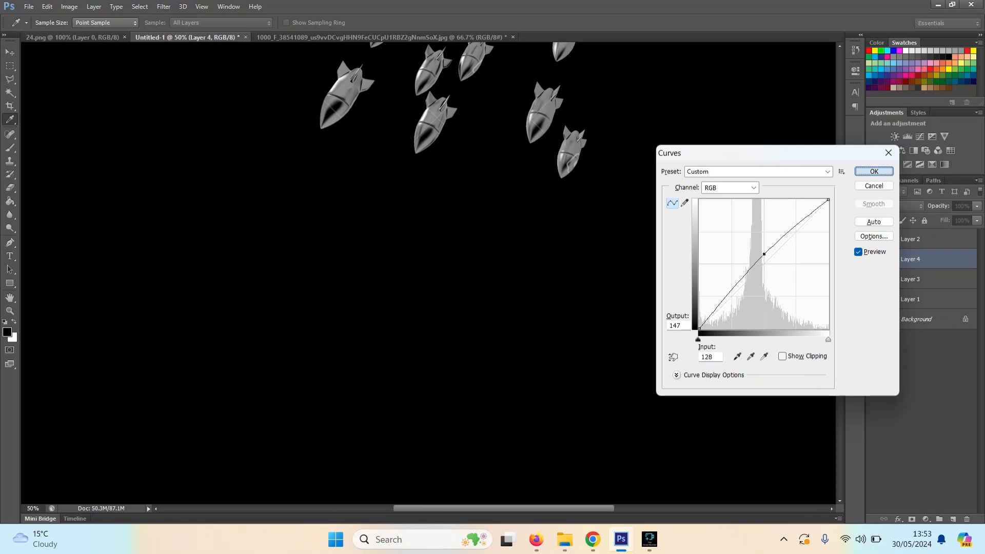
Step: Outline the cropped, watermarked bomb at the top of the group with the Polygonal Lasso and cut it out
key("l")
scroll(431, 272, "up", 3)
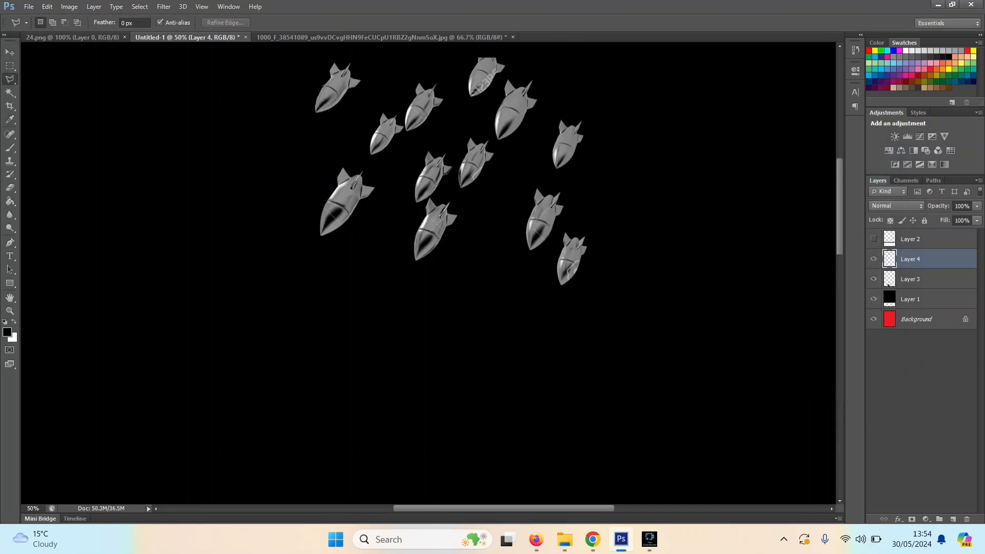
scroll(429, 273, "up", 1)
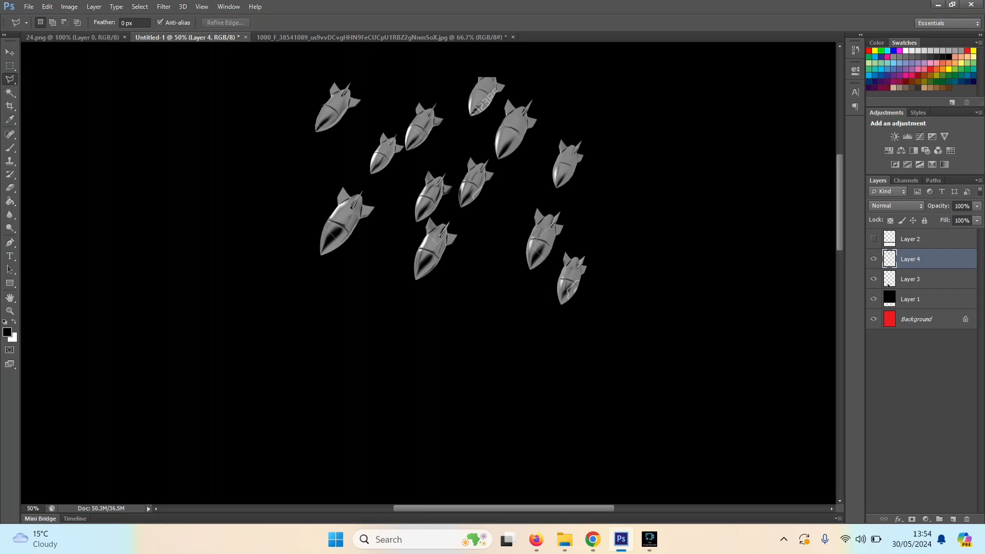
left_click(448, 66)
left_click(455, 122)
left_click(479, 127)
left_click(510, 65)
left_click(448, 65)
key("ctrl+x")
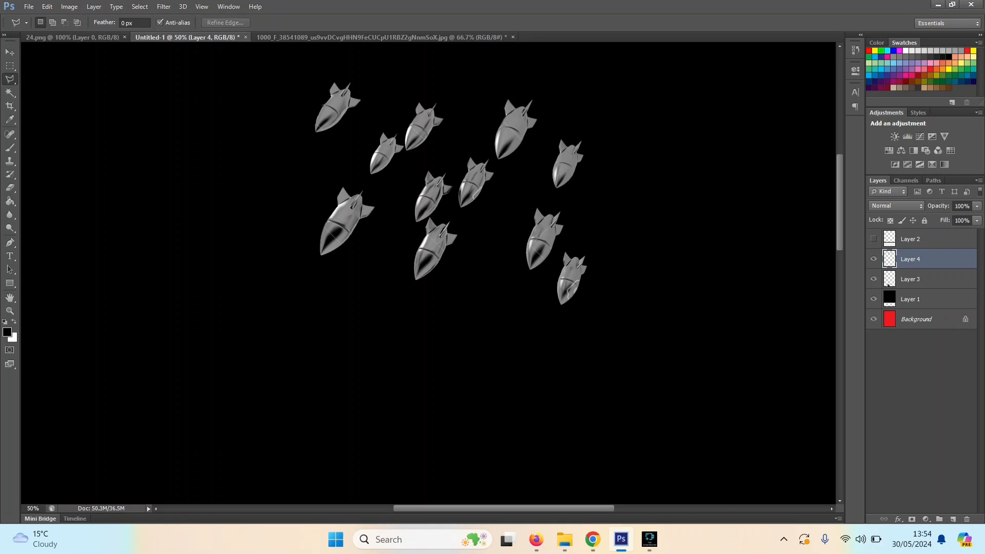
Step: Outline the small watermarked bomb at the group's lower right with the Polygonal Lasso and cut it out
left_click(630, 257)
left_click(563, 246)
left_click(548, 278)
left_click(550, 343)
left_click(636, 363)
left_click(630, 258)
key("ctrl+x")
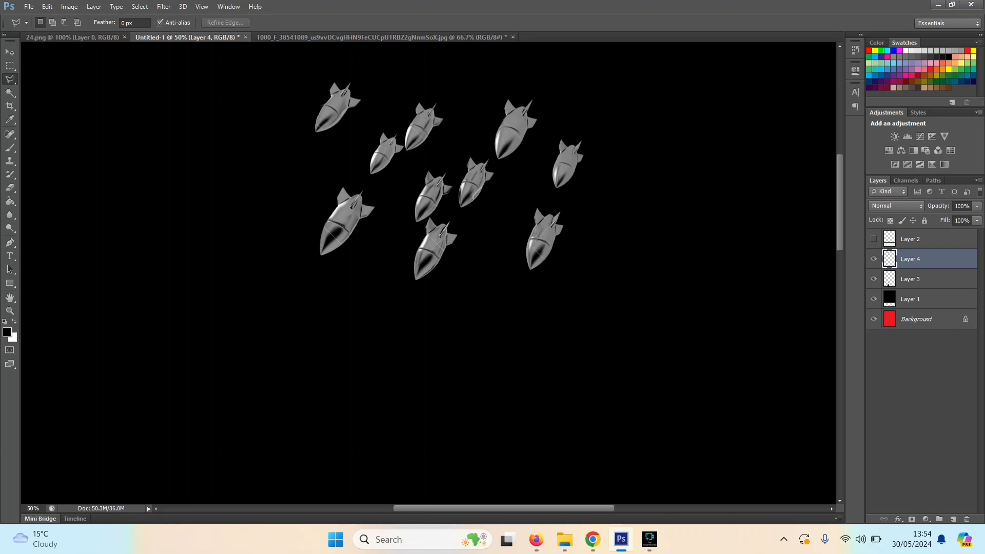
Step: Retouch the pale watermark arc off the nose of the upper of the two central bombs with the Clone Stamp
key("z")
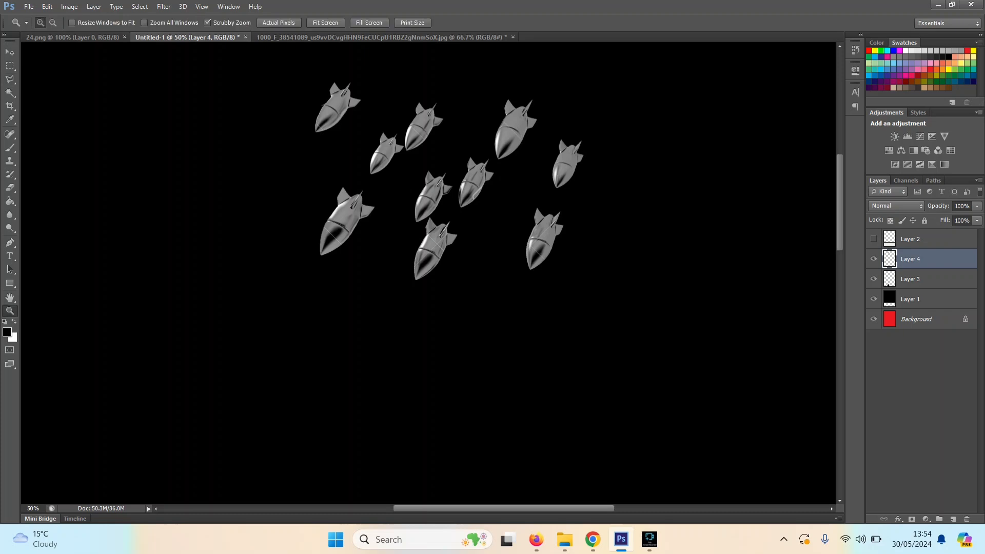
left_click(476, 192)
left_click(476, 193)
left_click(476, 193)
left_click(476, 192)
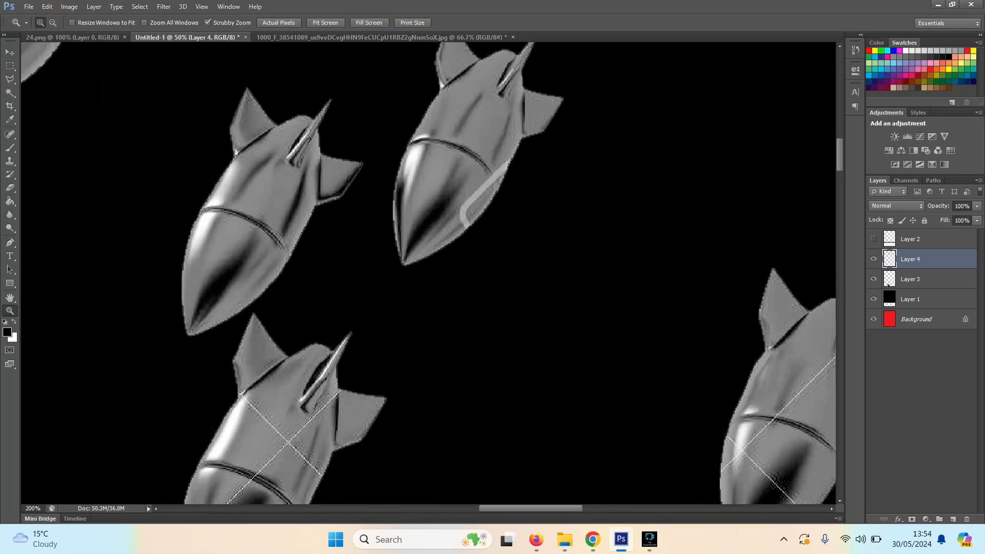
left_click(476, 192)
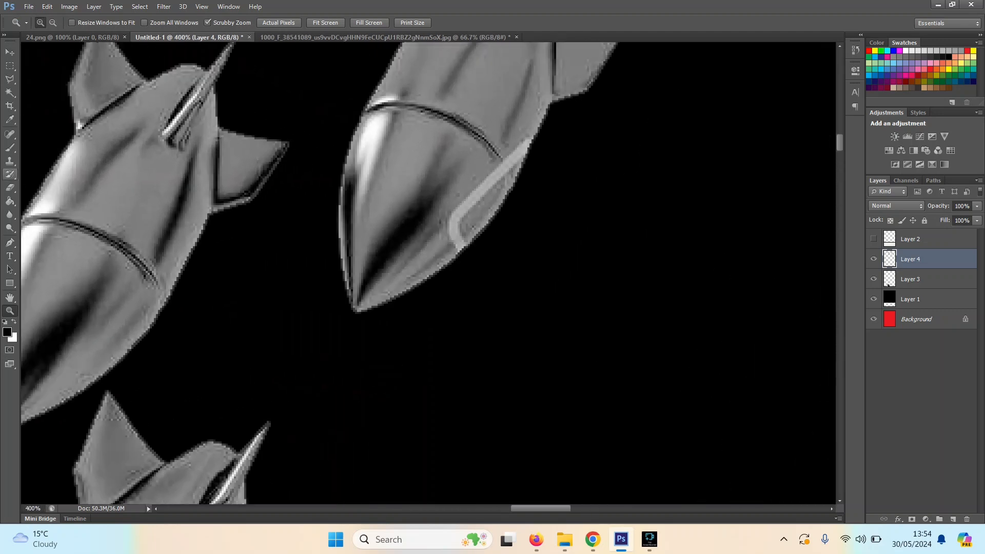
key("s")
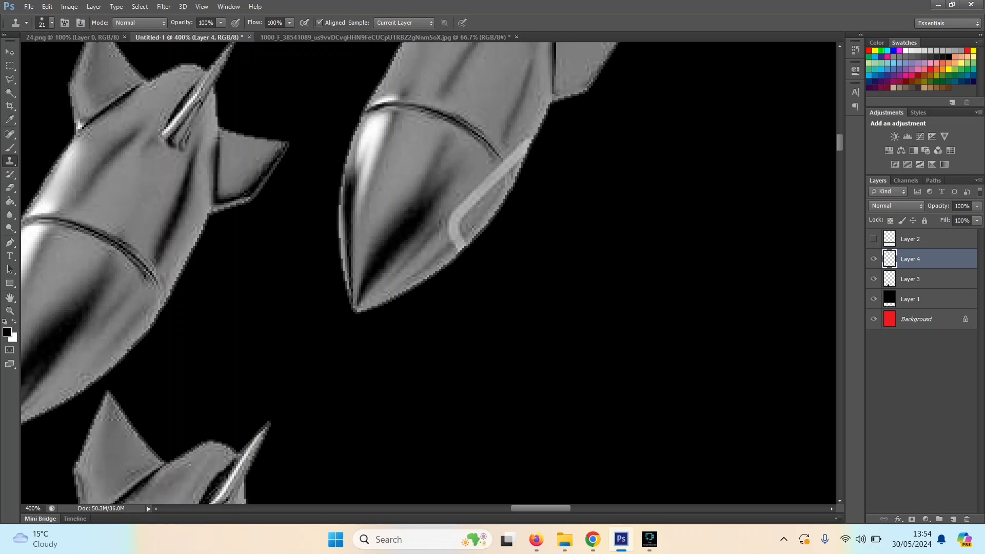
left_click(487, 181)
left_click(487, 183)
left_click(464, 203)
left_click(494, 180)
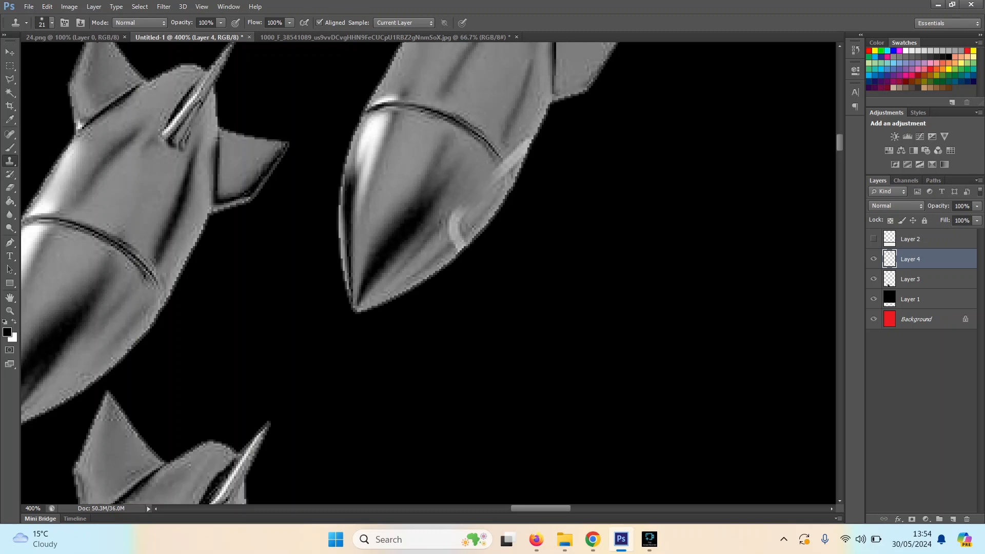
left_click(496, 178)
left_click(461, 217)
left_click(454, 226)
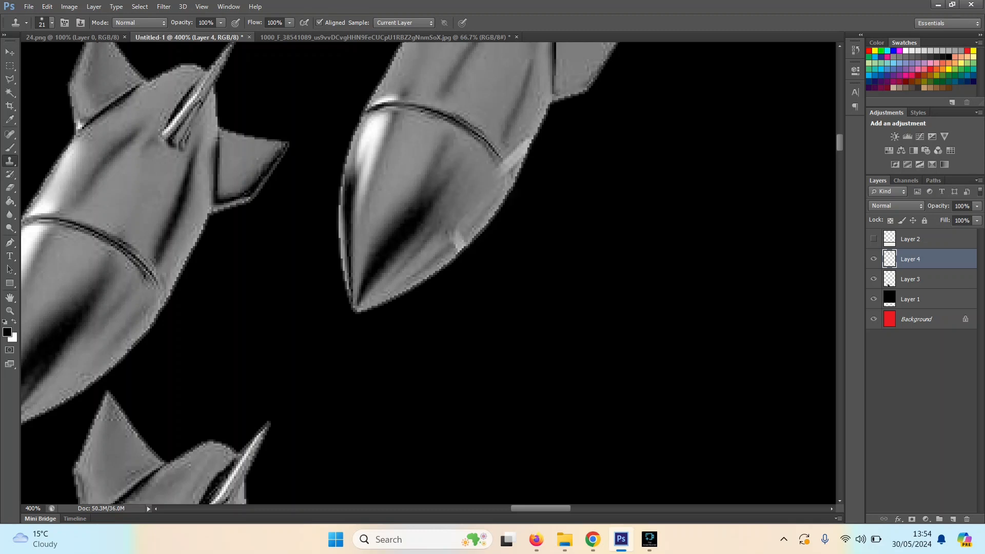
left_click(451, 235)
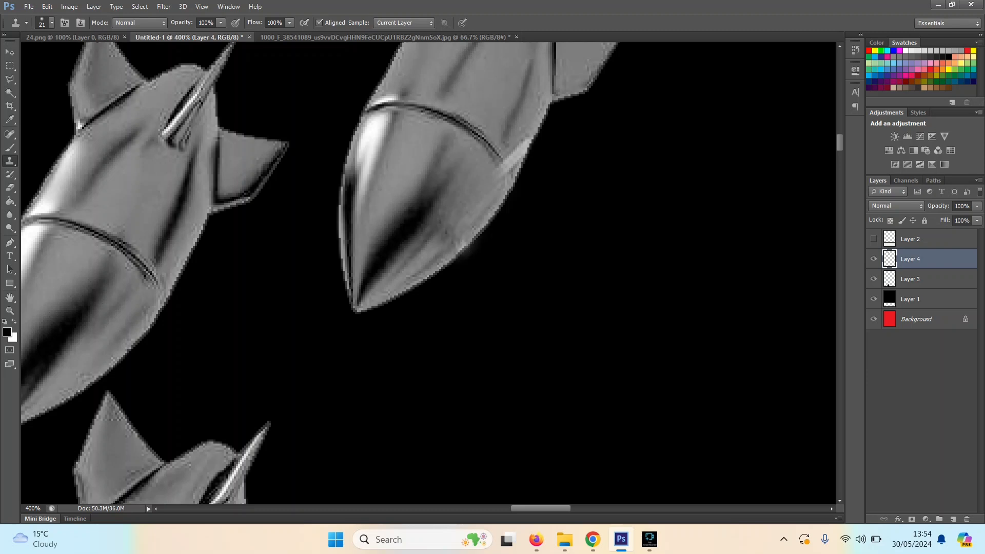
Step: Clone over the leftover watermark streak on the same bomb's right edge beside the seam
left_click(520, 114, "alt")
left_click(523, 148)
left_click(524, 147)
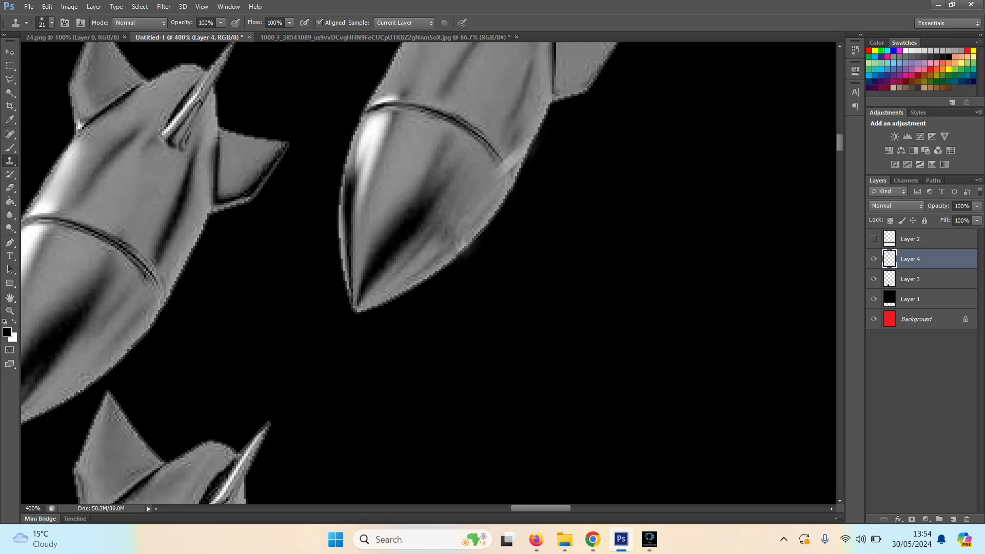
left_click(524, 149)
key("ctrl+minus")
key("ctrl+minus")
key("ctrl+minus")
key("ctrl+minus")
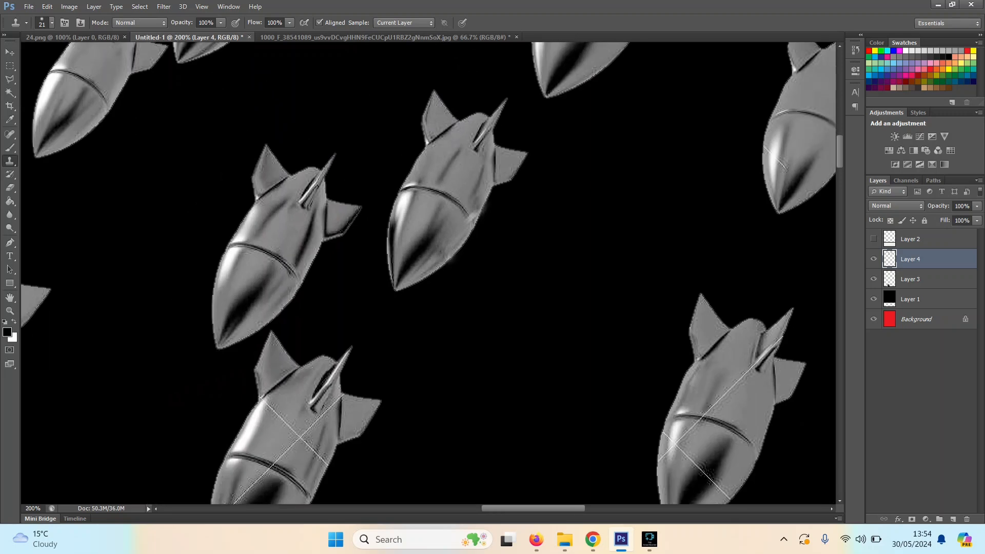
key("ctrl+plus")
key("ctrl+plus")
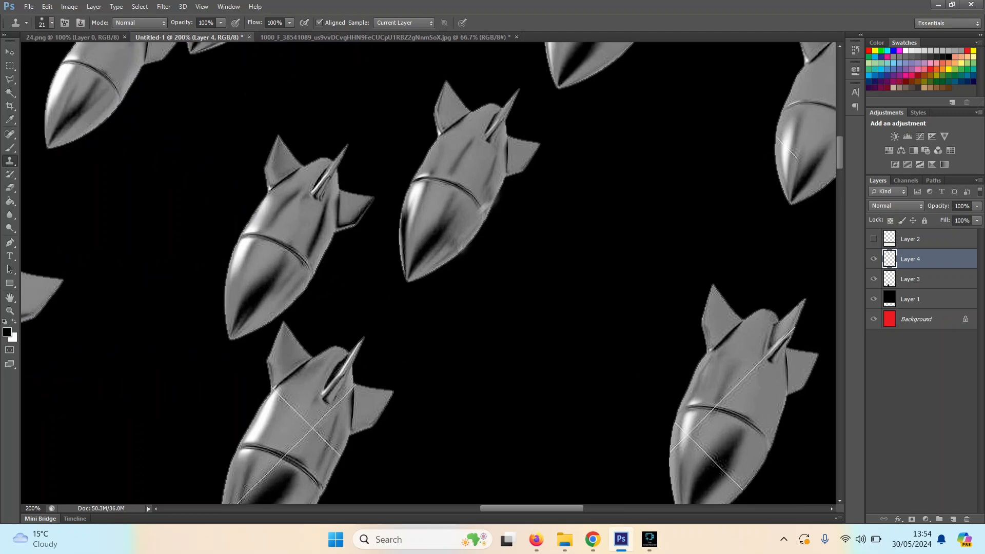
Step: Retouch the crossing watermark lines off the body of the lowest central bomb with the Clone Stamp
left_click(287, 405)
key("ctrl+z")
key("ctrl+alt+z")
left_click_drag(309, 422, 309, 437)
left_click_drag(314, 437, 317, 440)
left_click(294, 406)
key("ctrl+z")
left_click(337, 419, "alt")
left_click_drag(324, 418, 334, 450)
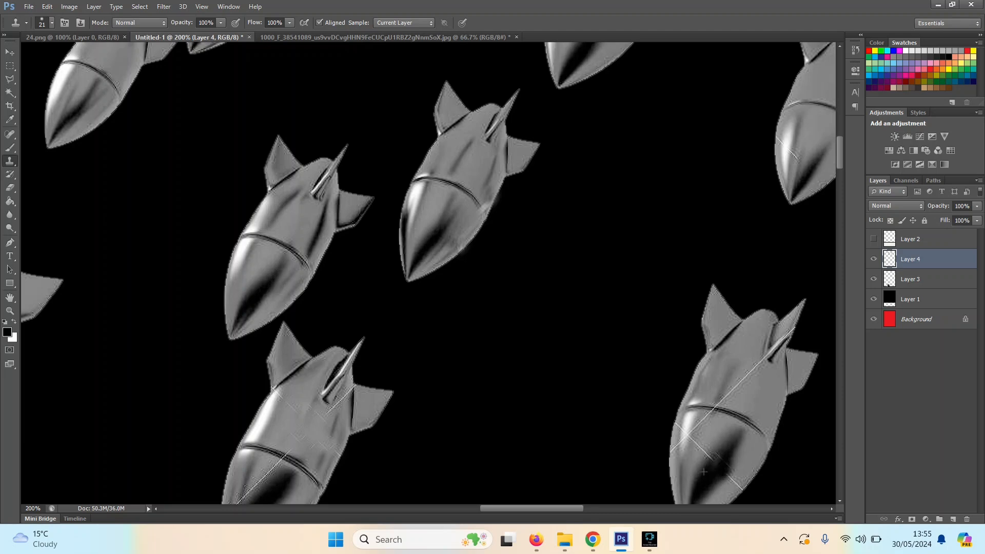
Step: Clone over the watermark lines on the nose and seam of the large bomb at the group's lower right
left_click_drag(720, 458, 712, 463)
left_click(715, 436)
left_click(690, 434)
left_click(703, 423)
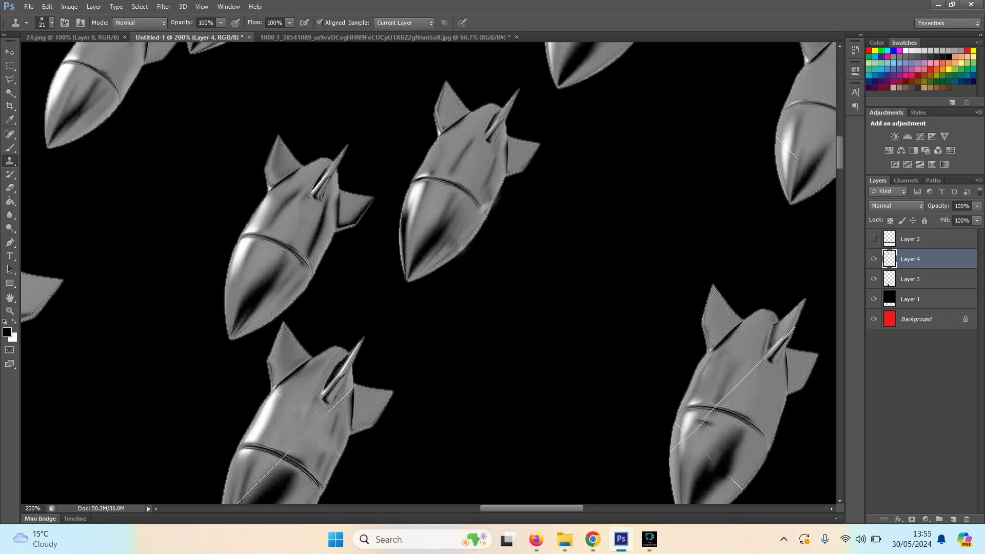
left_click(711, 424)
Step: Delete the latest Clone Stamp state from the history
left_click(856, 49)
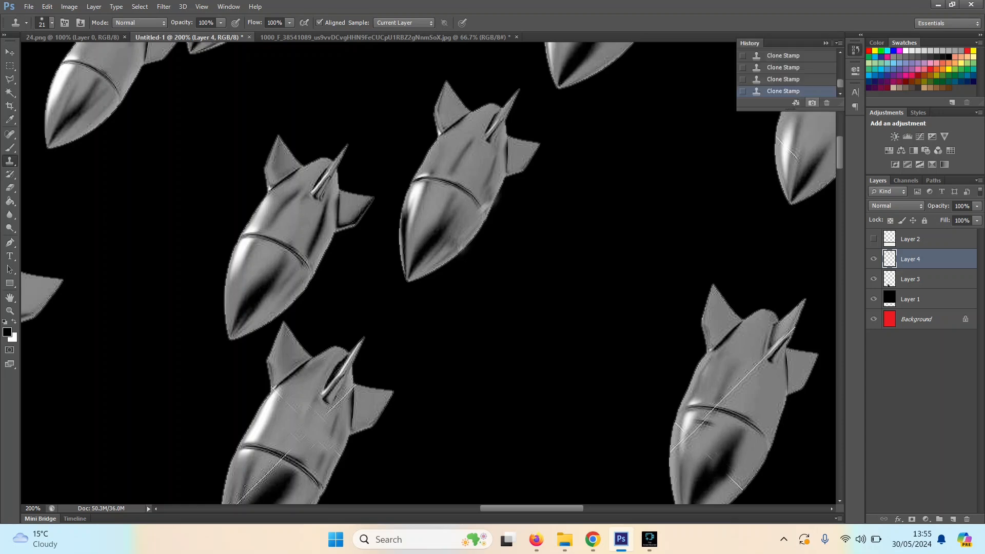
left_click(826, 103)
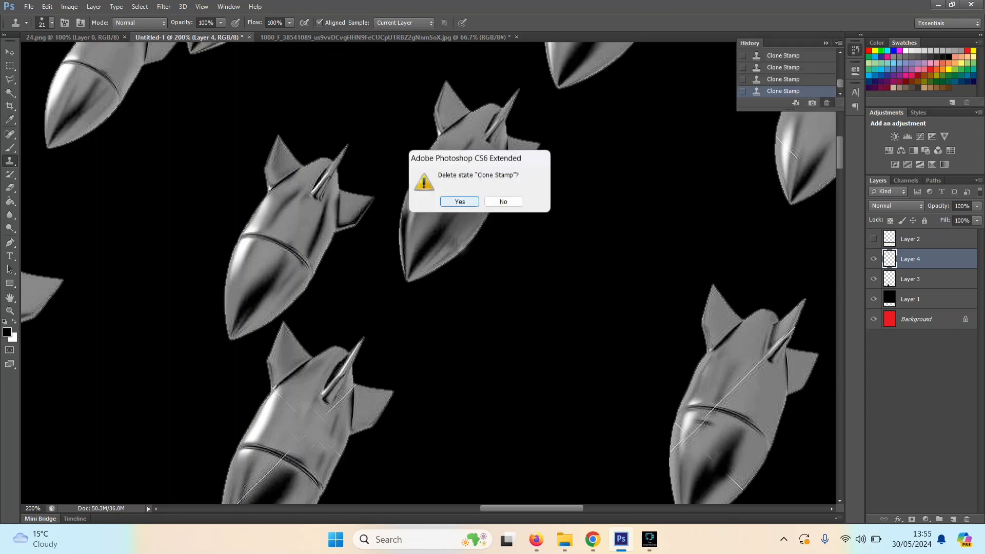
left_click(460, 202)
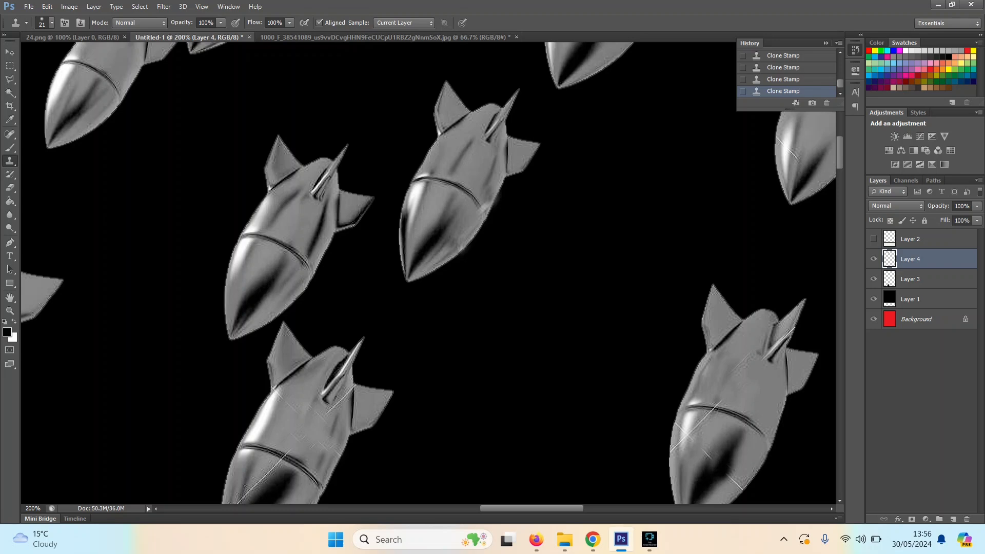
Step: Outline the large watermarked bomb at the group's lower right with the Polygonal Lasso and cut it out
key("ctrl+minus")
key("ctrl+minus")
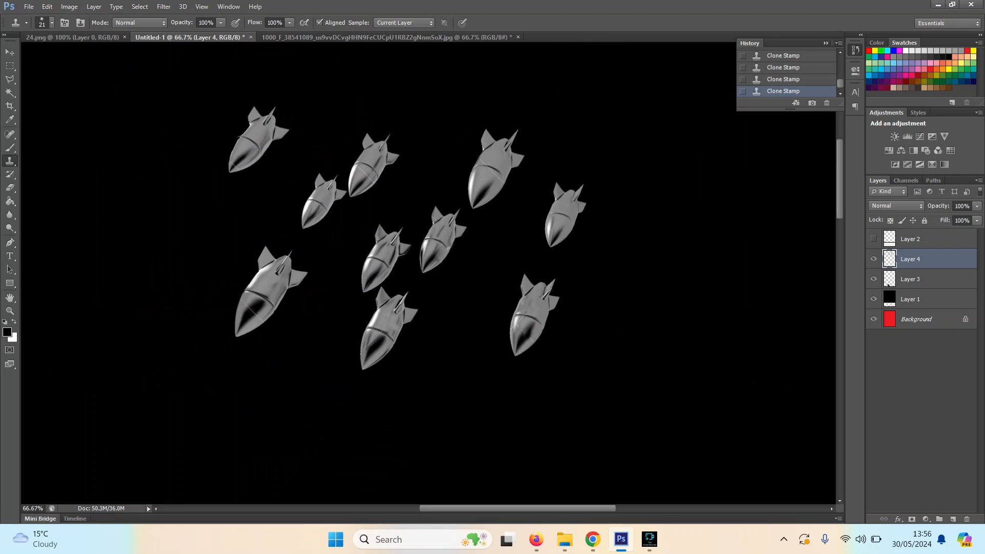
key("l")
left_click(547, 396)
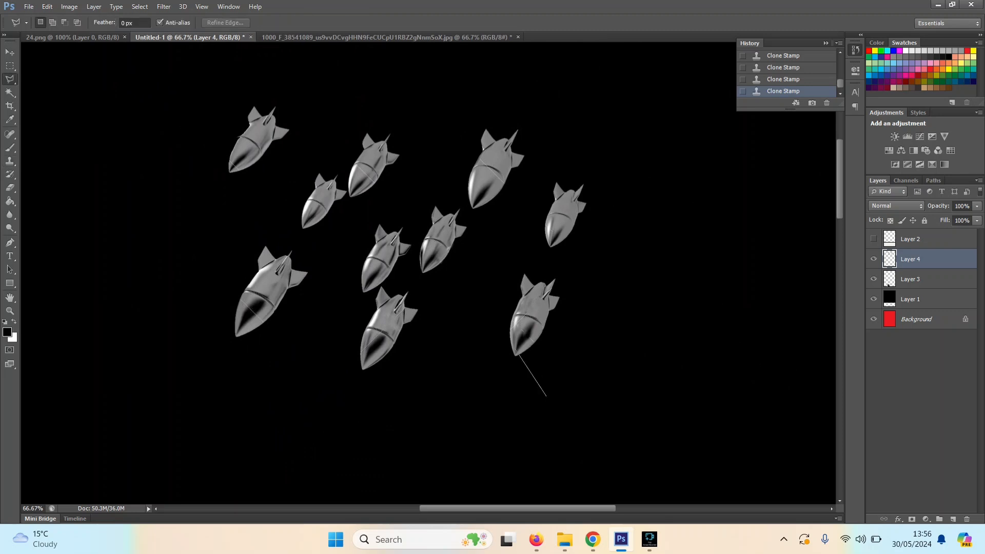
left_click(489, 361)
left_click(518, 245)
left_click(586, 274)
left_click(580, 360)
left_click(546, 396)
key("ctrl+x")
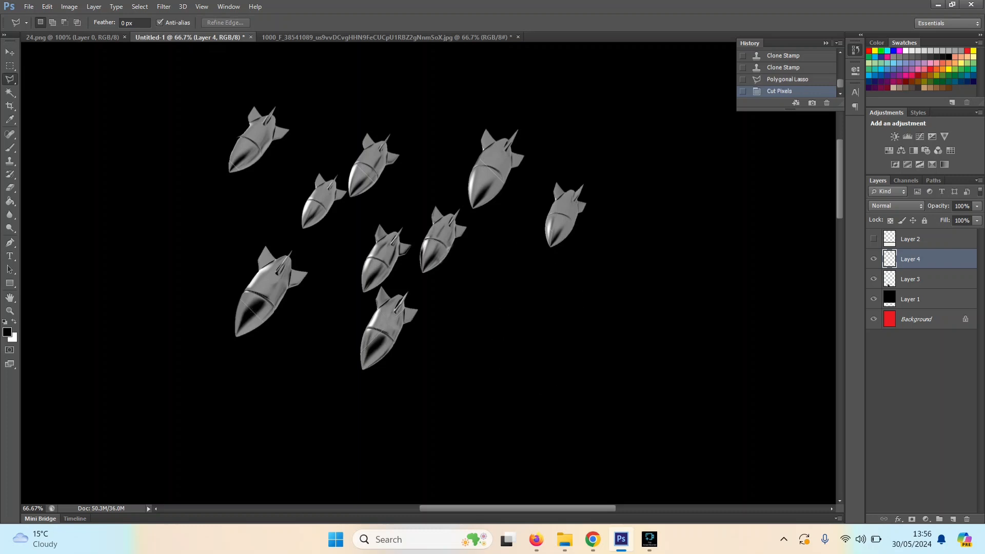
Step: Duplicate the hidden Layer 2 and shift the copy up and to the right with the Move tool
key("ctrl+minus")
key("ctrl+minus")
key("ctrl+minus")
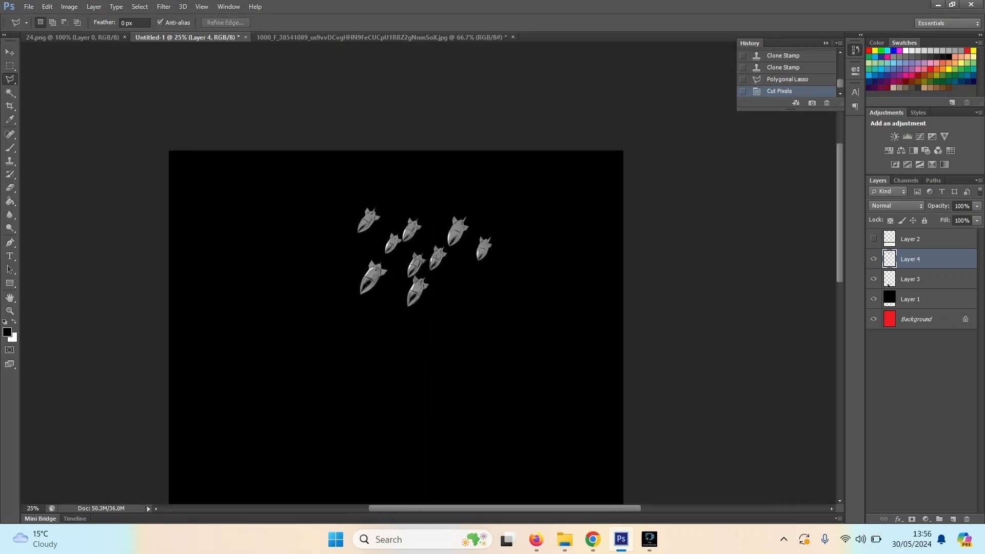
key("ctrl+minus")
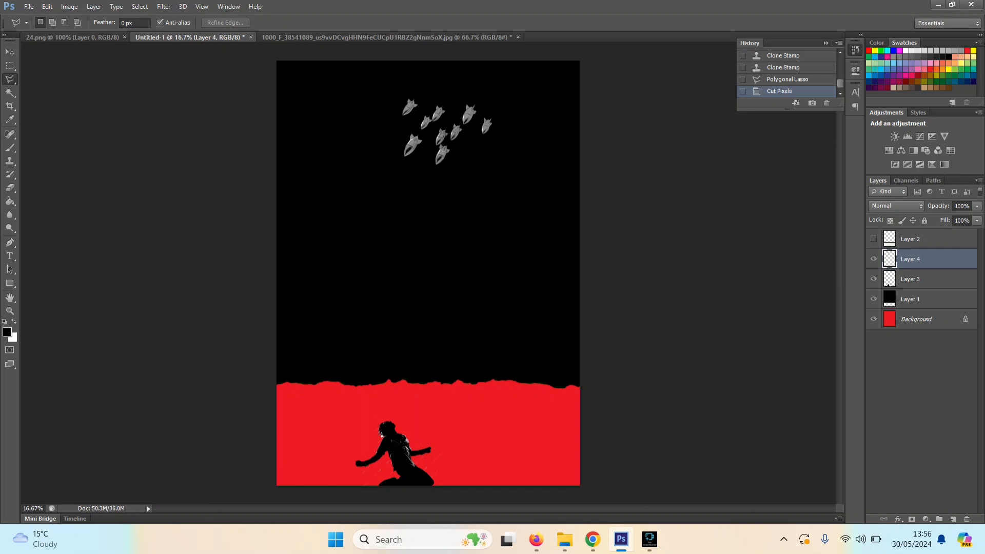
right_click(915, 239)
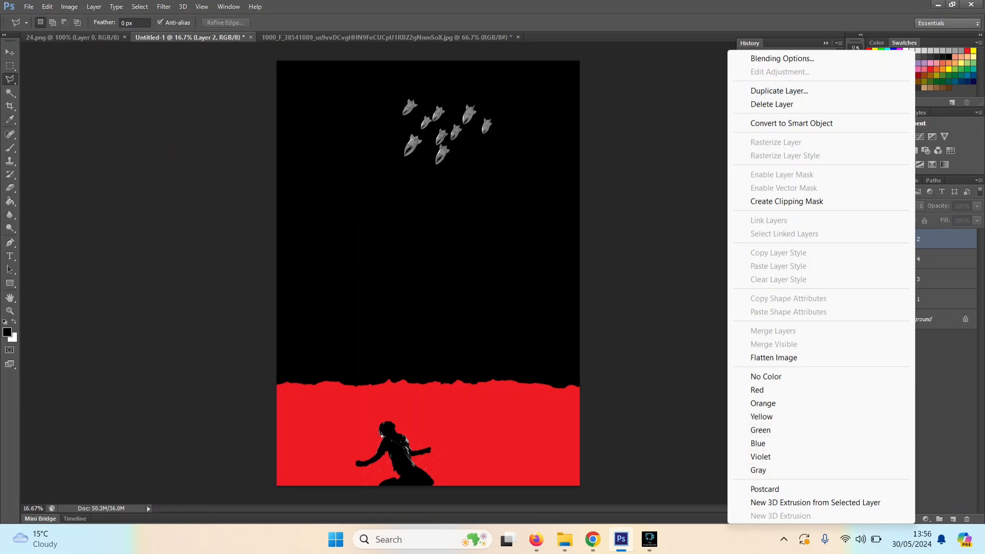
left_click(779, 91)
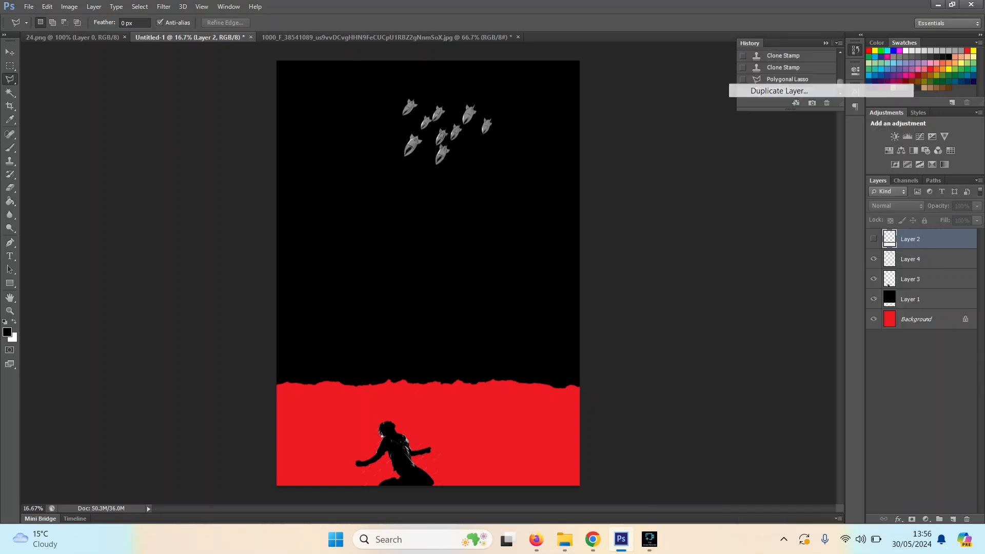
key("Return")
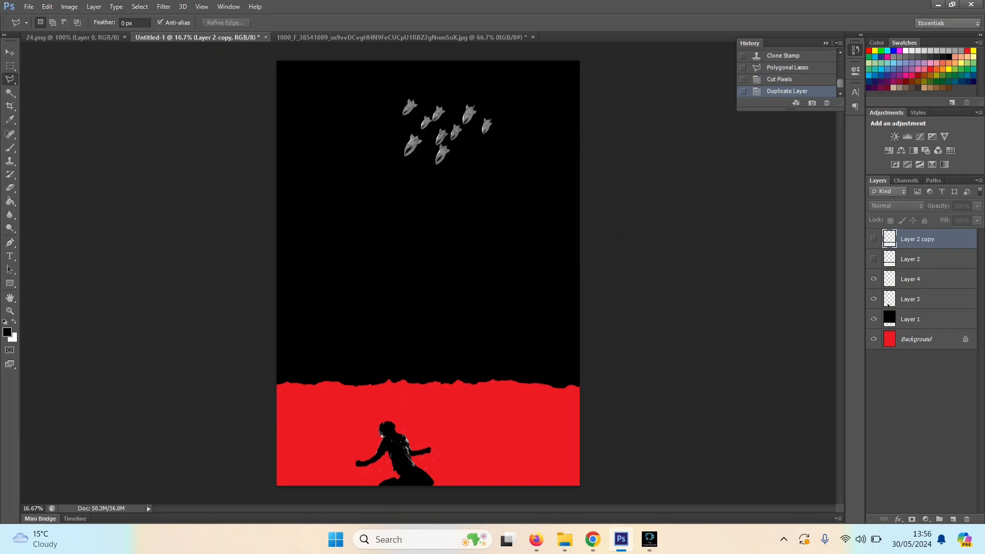
key("v")
left_click_drag(447, 161, 470, 118)
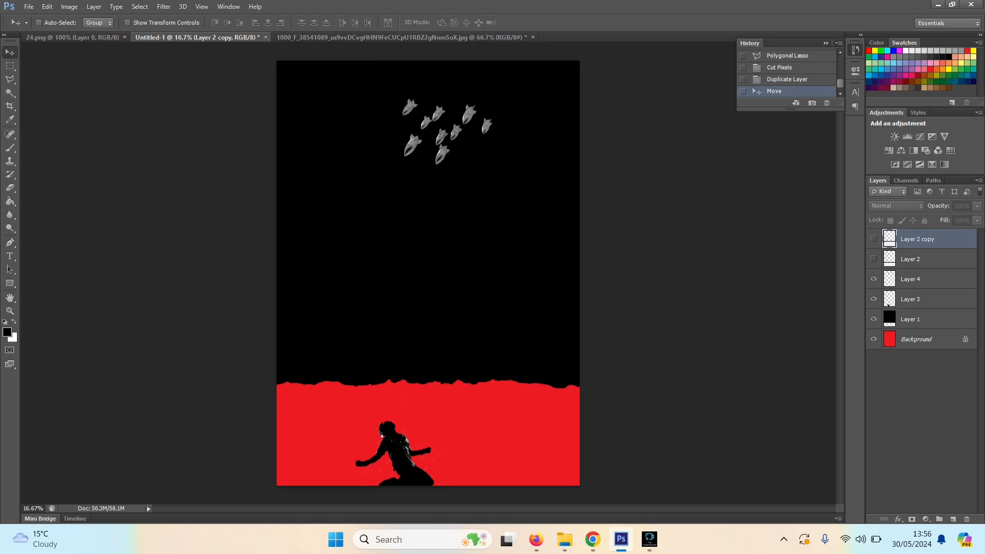
Step: Duplicate the bomb layer, Layer 4, and move the copy up and to the right of the original group
left_click(911, 279)
right_click(918, 279)
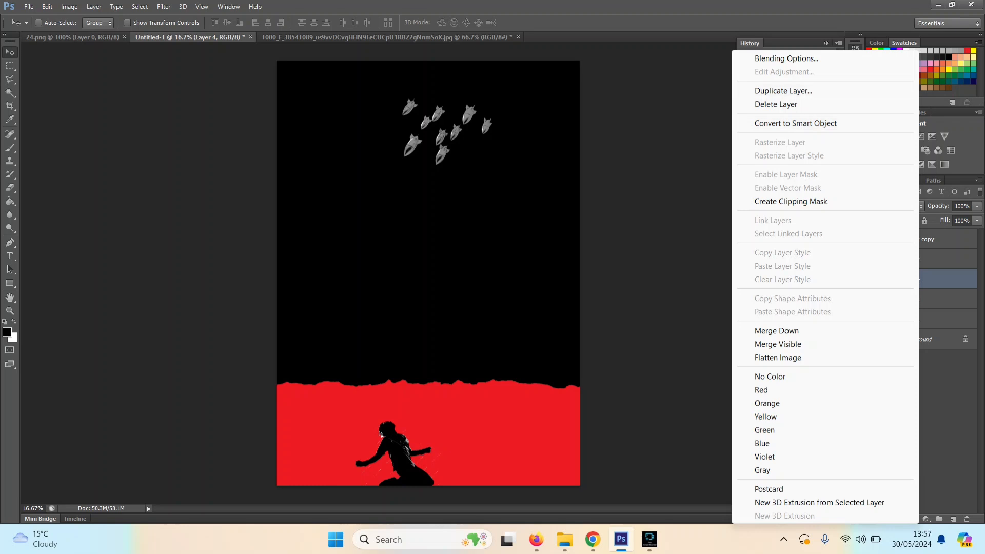
left_click(784, 91)
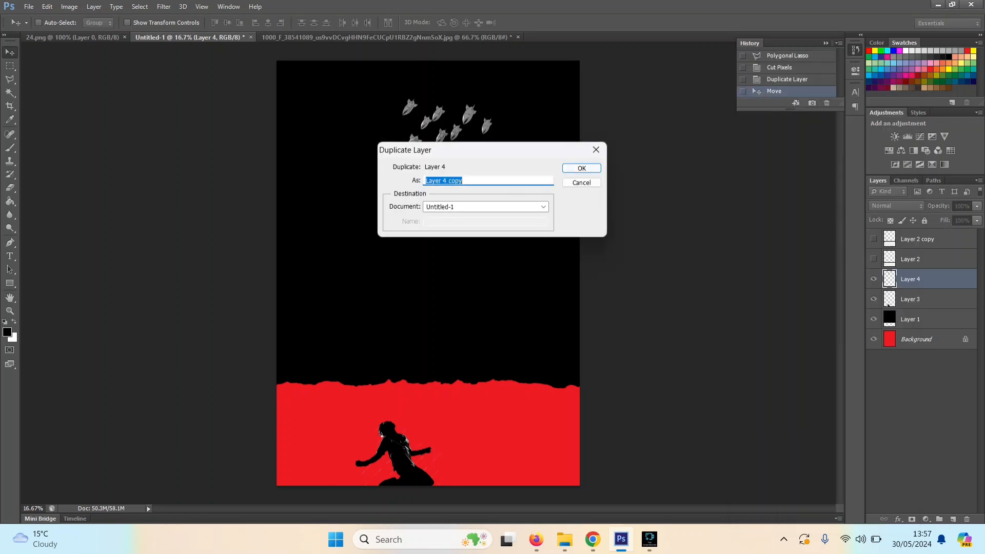
key("Return")
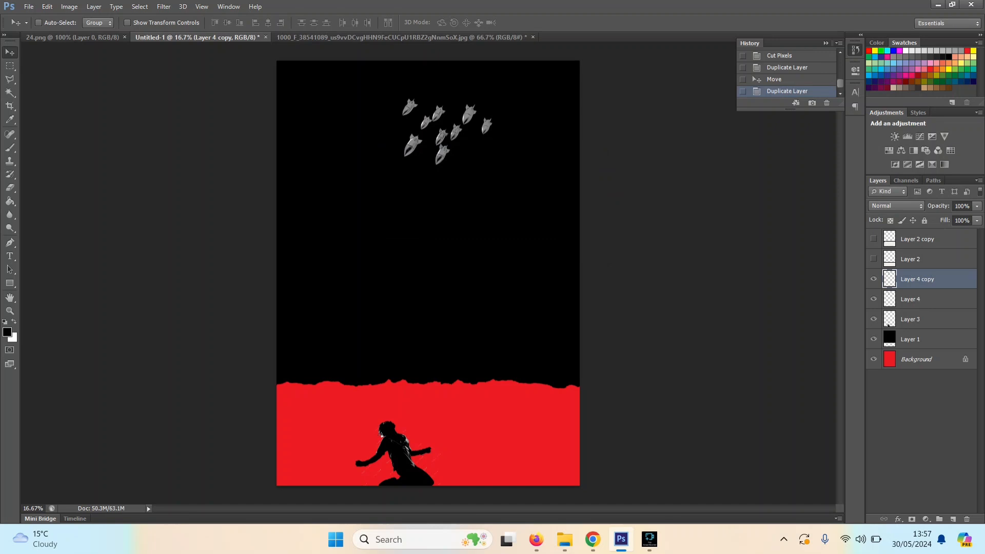
left_click_drag(477, 101, 513, 67)
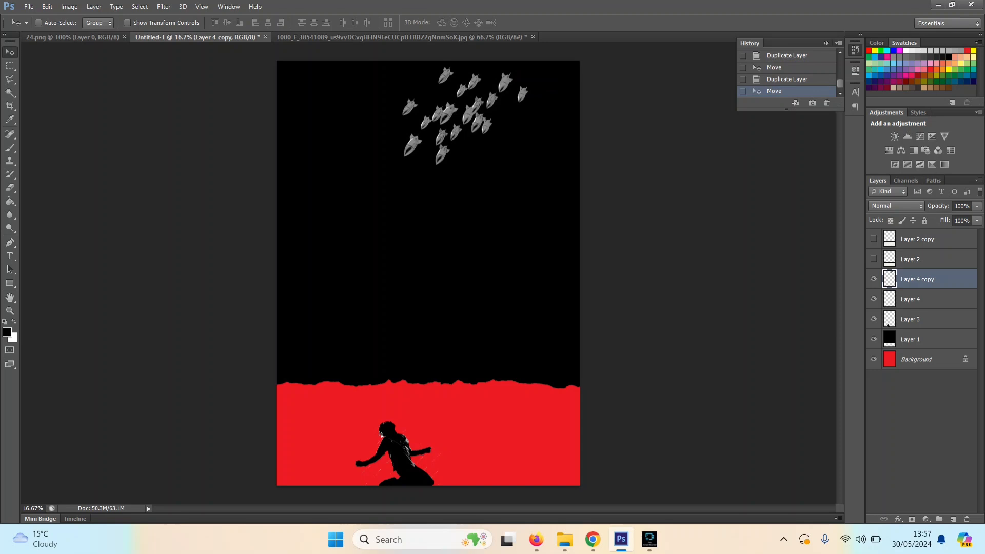
Step: Duplicate Layer 4 copy as Layer 4 copy 2 and move these bombs below the other two groups
right_click(929, 279)
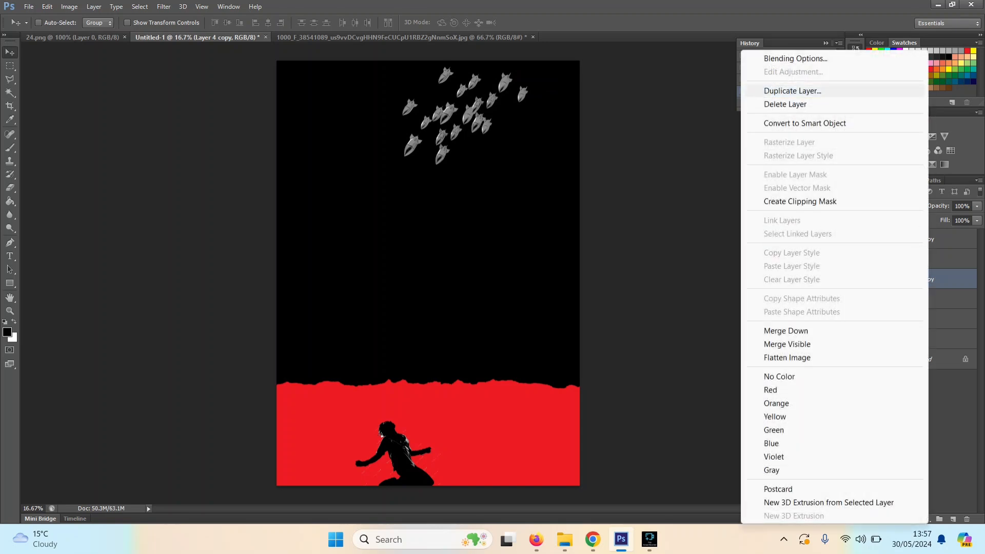
left_click(793, 91)
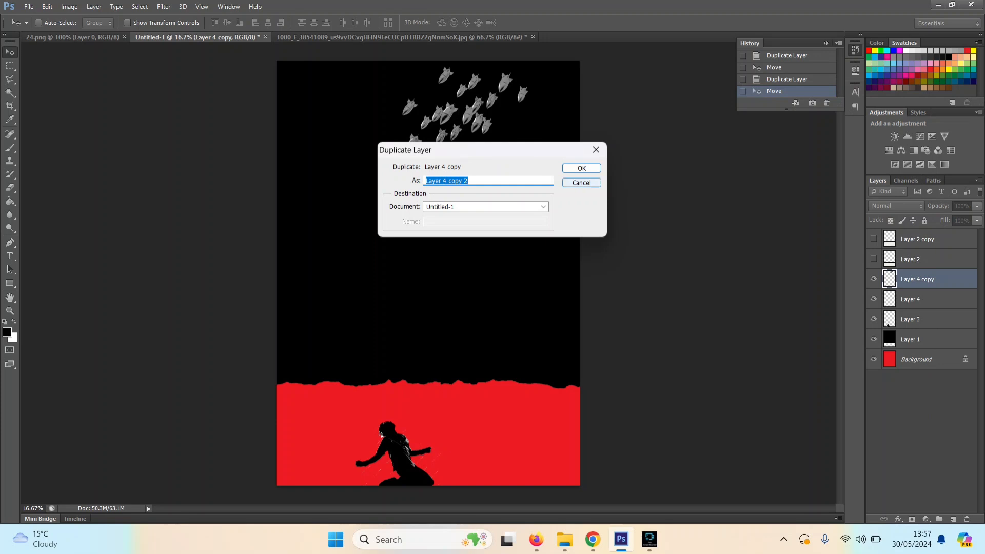
left_click(572, 168)
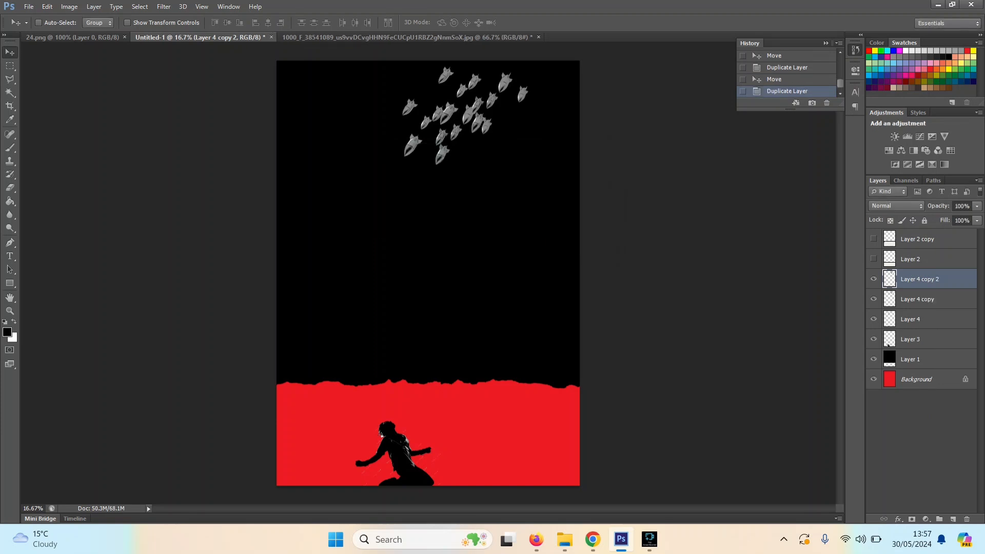
left_click_drag(436, 121, 439, 150)
left_click_drag(422, 178, 422, 178)
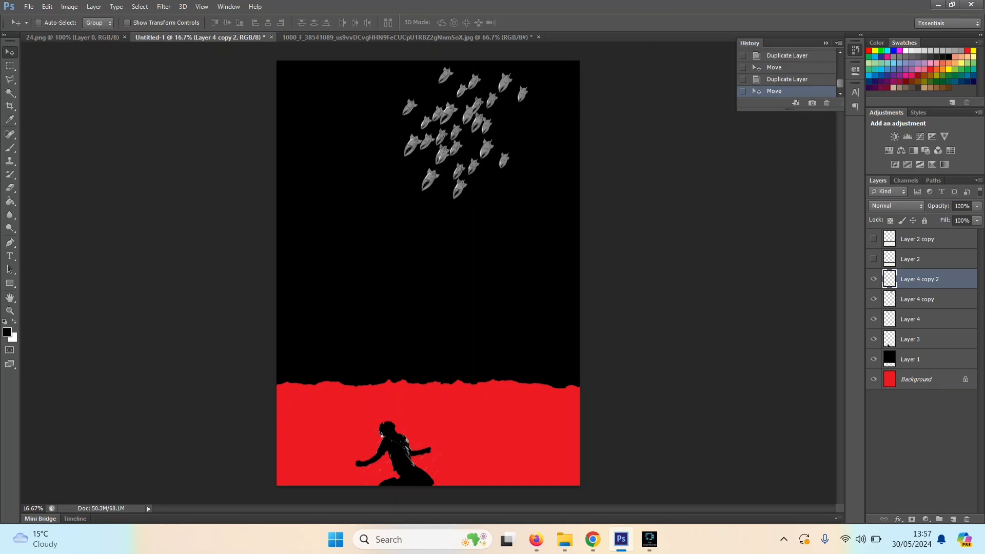
Step: Try flipping the whole canvas horizontally and undo the flip
left_click(69, 6)
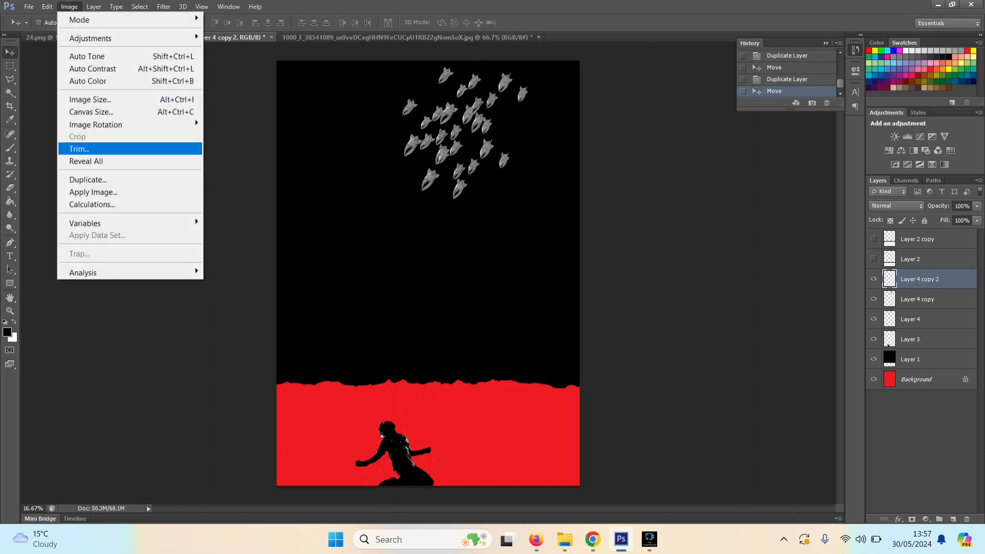
mouse_move(128, 124)
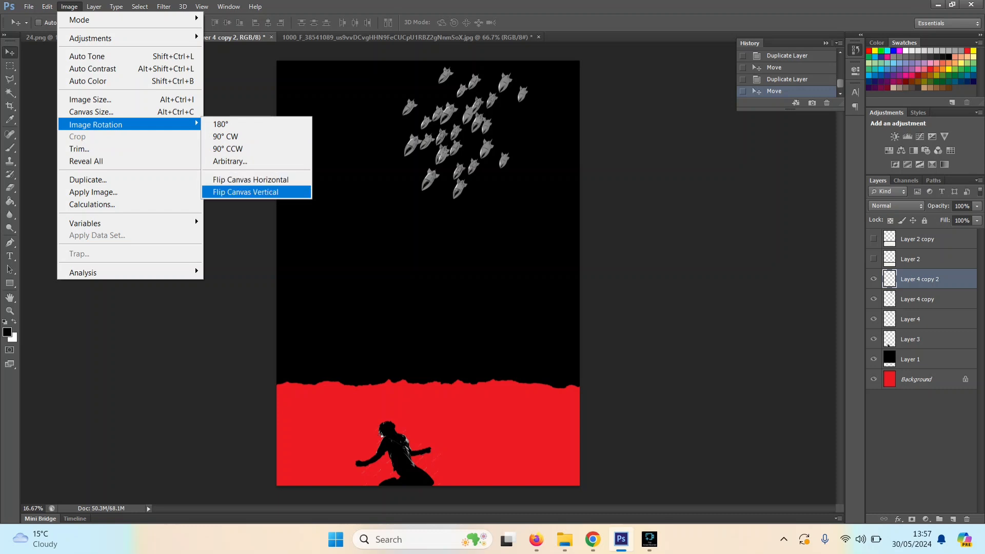
left_click(251, 180)
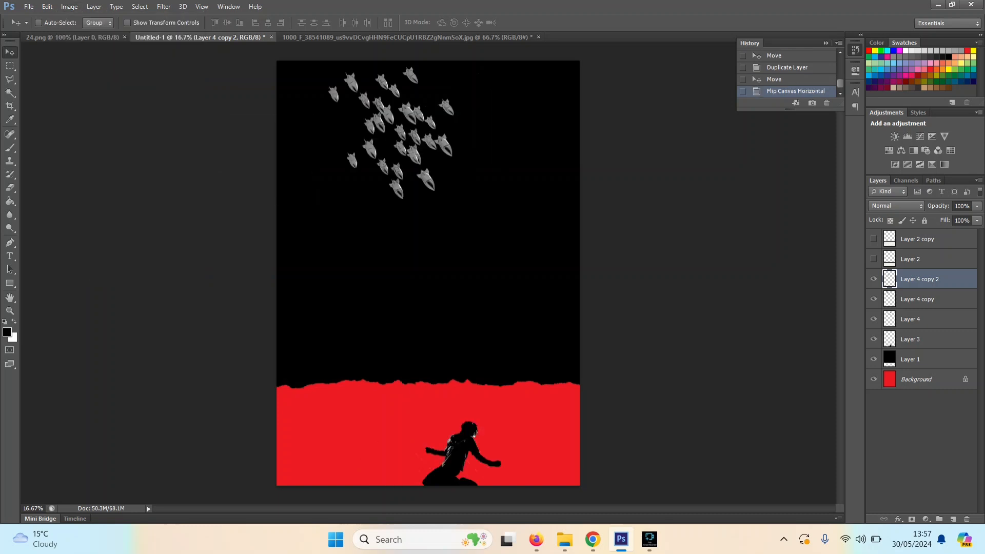
key("ctrl+z")
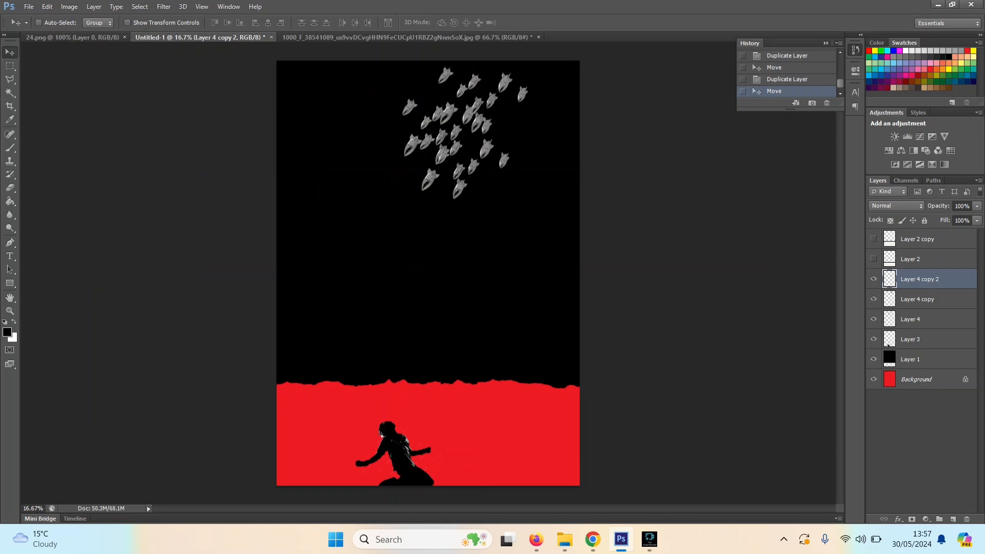
Step: Flip the bombs on Layer 4 copy 2 horizontally with Free Transform and rotate them to about 61°
key("ctrl+t")
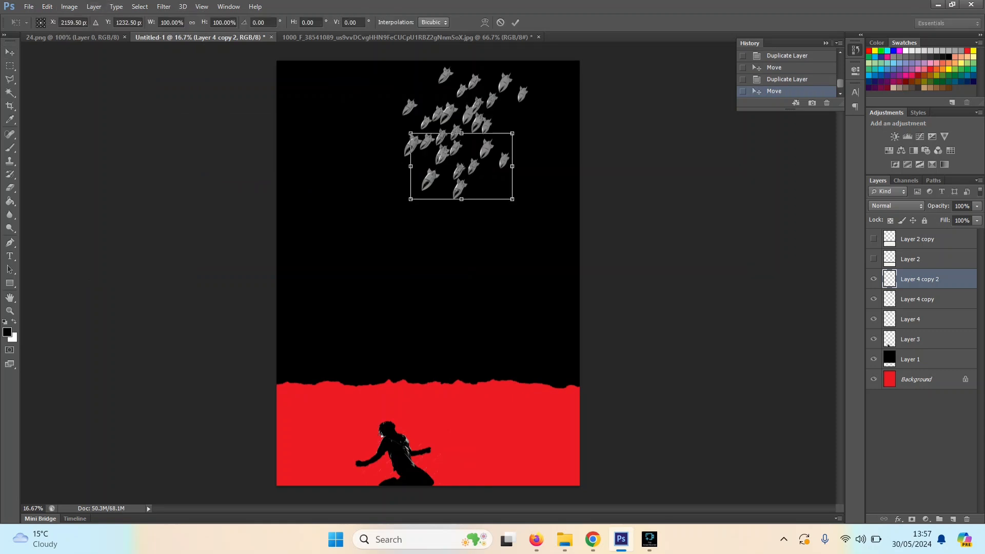
left_click(69, 7)
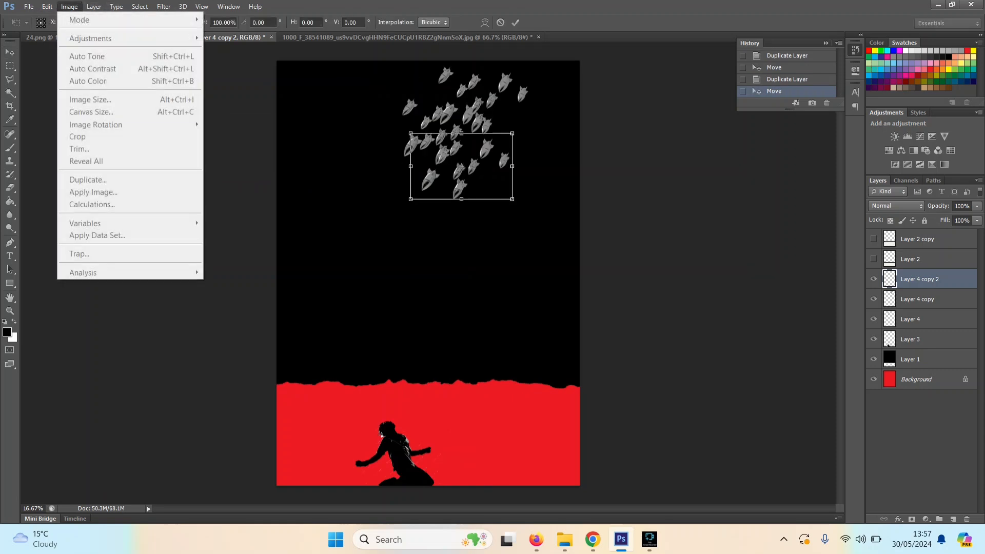
mouse_move(48, 7)
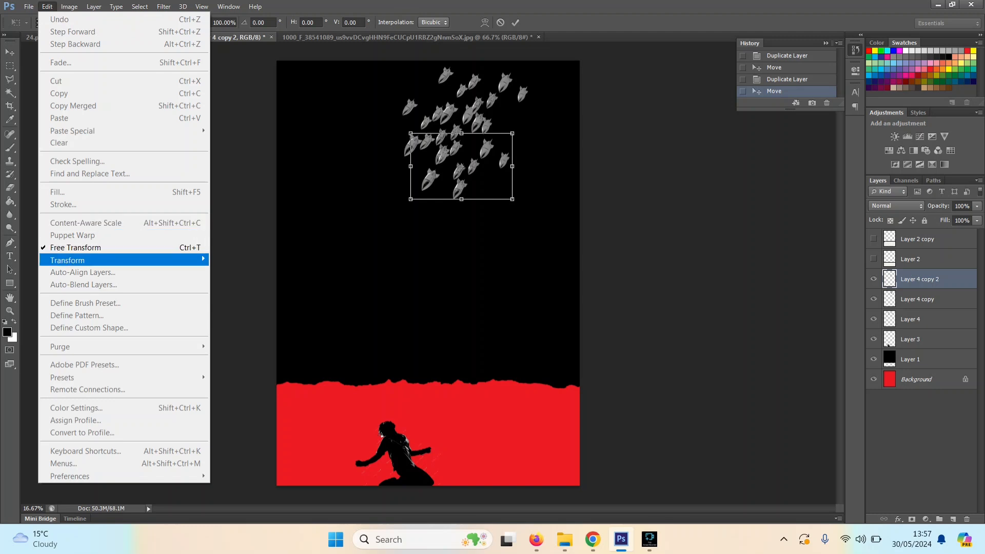
mouse_move(154, 260)
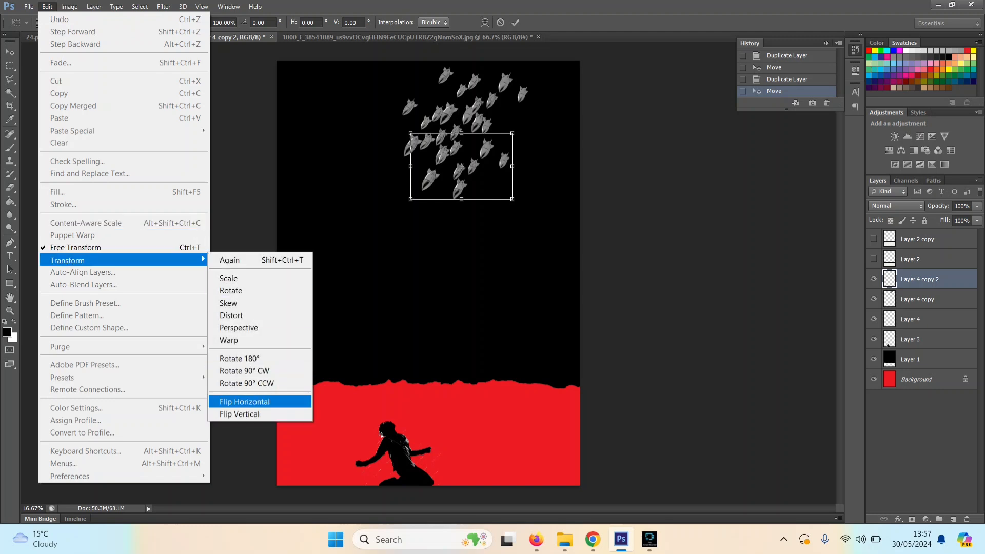
left_click(245, 402)
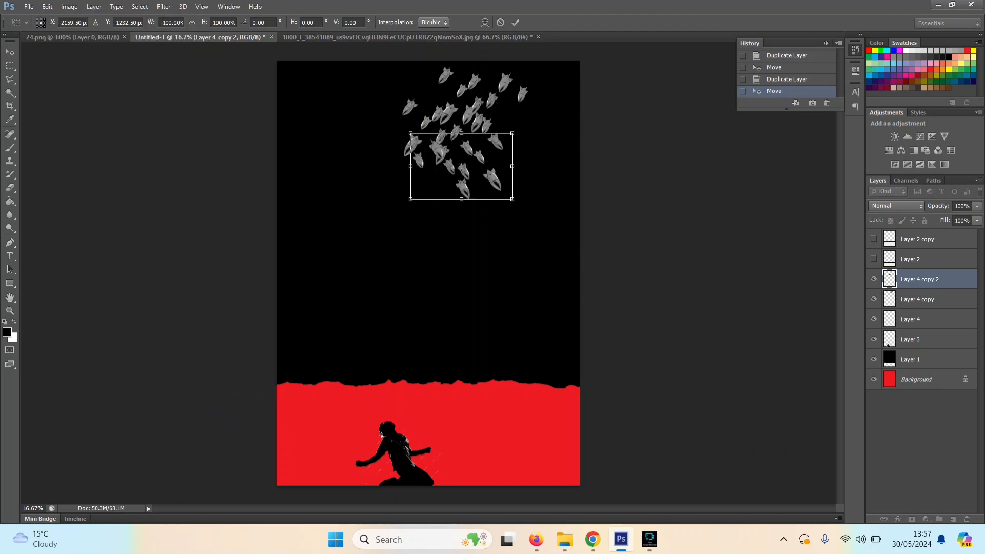
left_click_drag(367, 303, 294, 155)
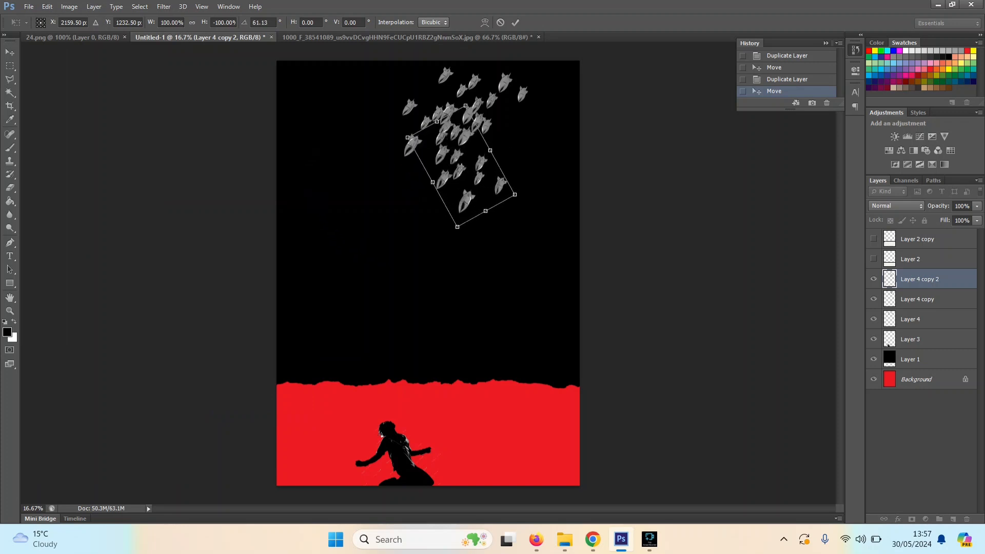
Step: Move the rotated bombs down and to the left, apply the transform, and place their layer directly beneath Layer 4 copy
left_click_drag(489, 169, 460, 183)
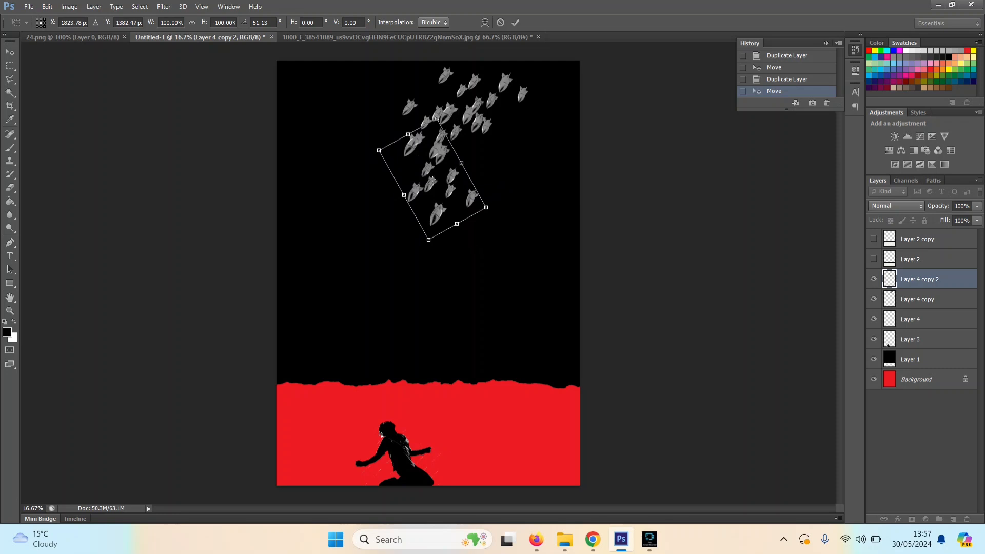
key("v")
key("Return")
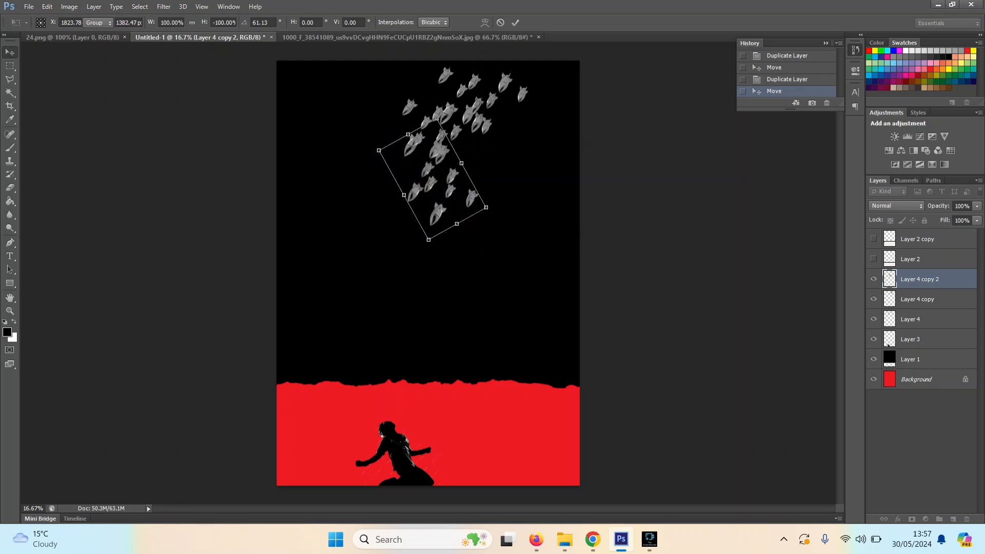
left_click_drag(924, 279, 924, 314)
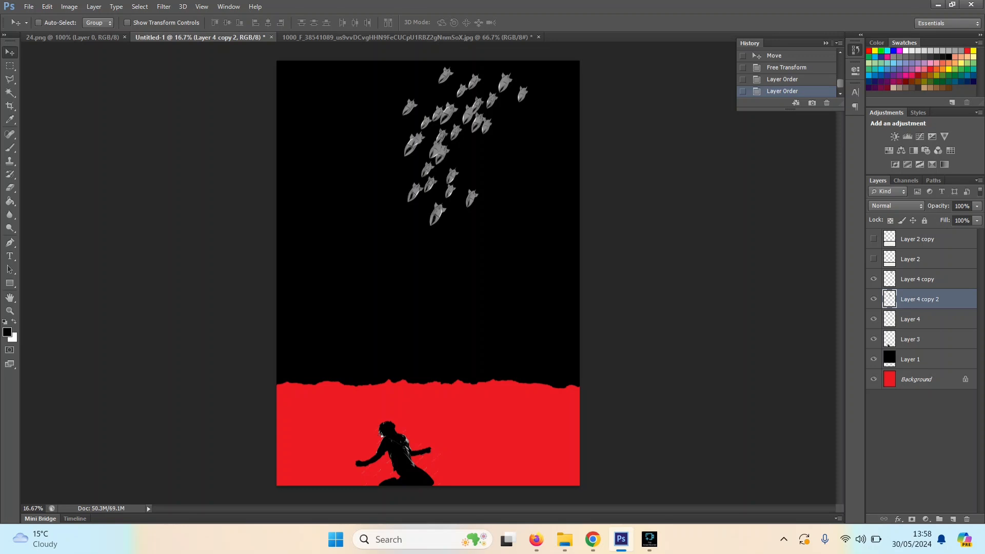
Step: Place Layer 4 copy 2 beneath Layer 4 and shift its bombs slightly down and left, extending the swarm's lower end
mouse_move(458, 178)
left_mouse_down()
mouse_move(460, 196)
mouse_move(469, 177)
left_mouse_up()
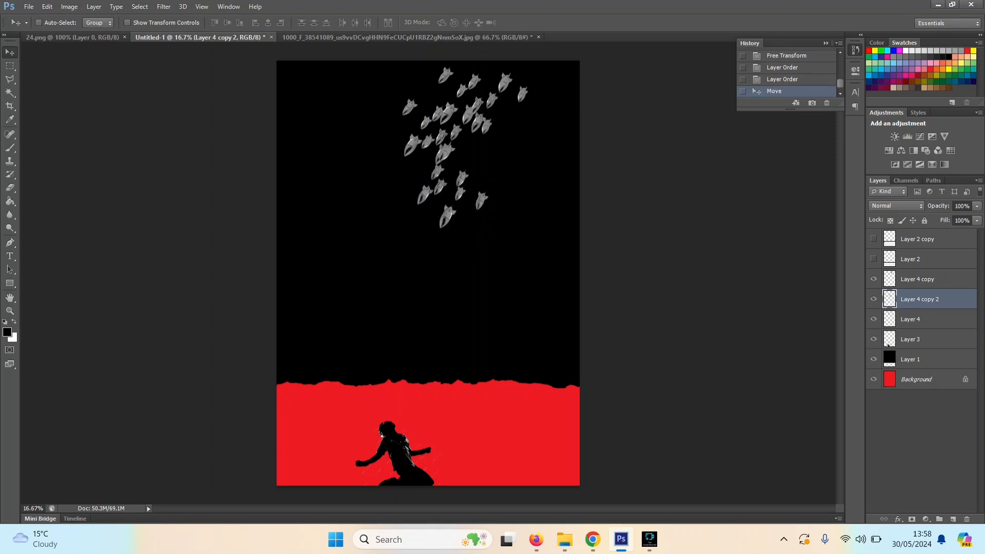
left_click_drag(923, 300, 923, 329)
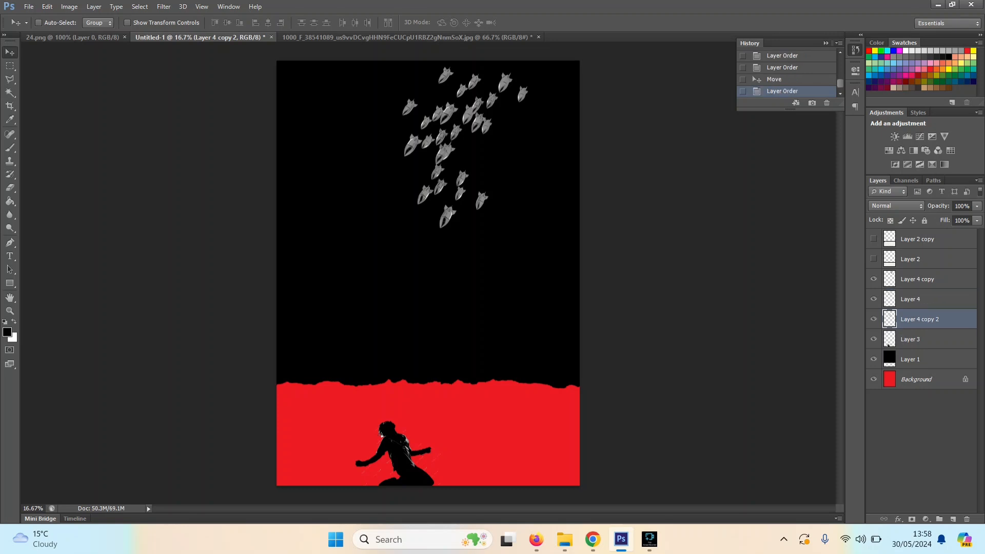
left_click_drag(458, 176, 431, 185)
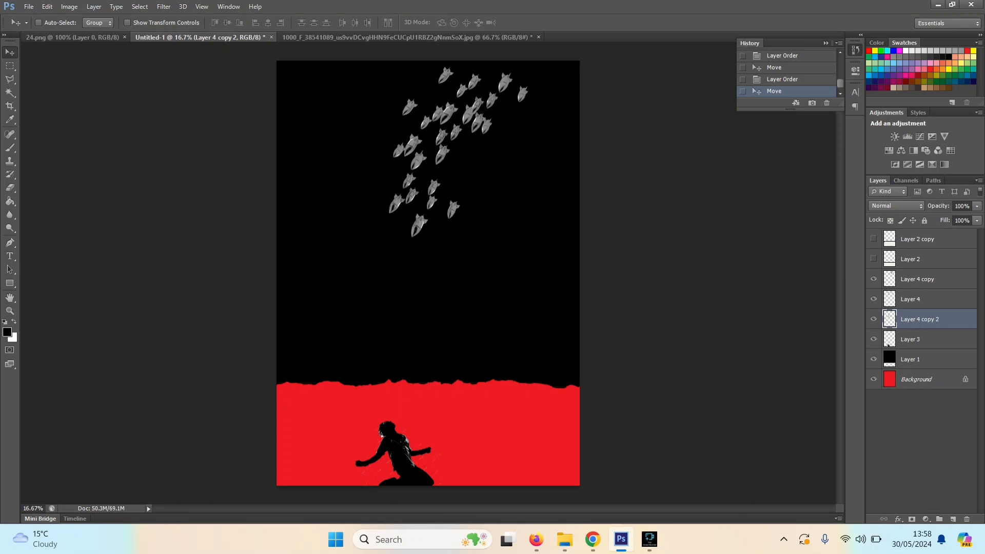
Step: Merge Layer 4 copy down into Layer 4, and merge the result into Layer 4 copy 2 so all bombs share one layer
key("z")
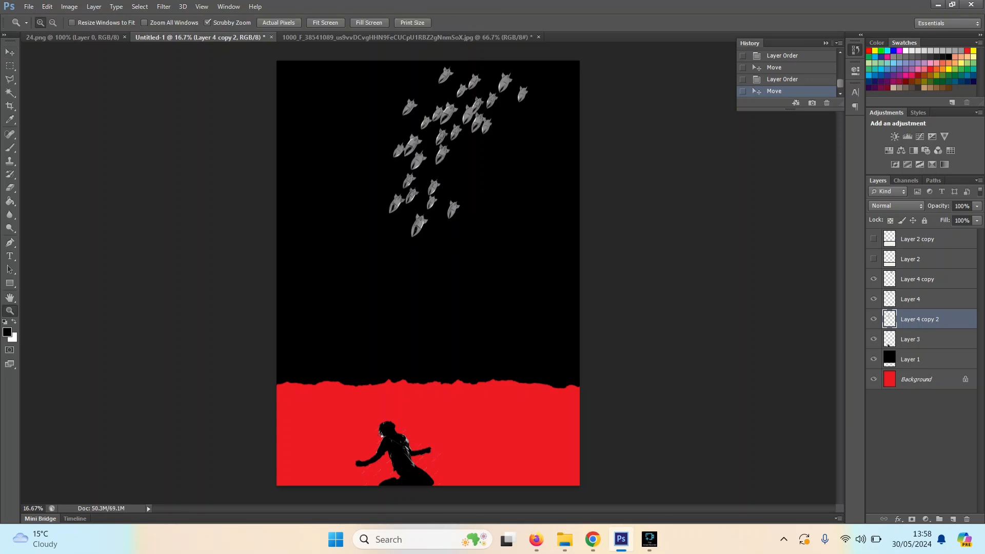
left_click(445, 138)
left_click(445, 137)
left_click(445, 137)
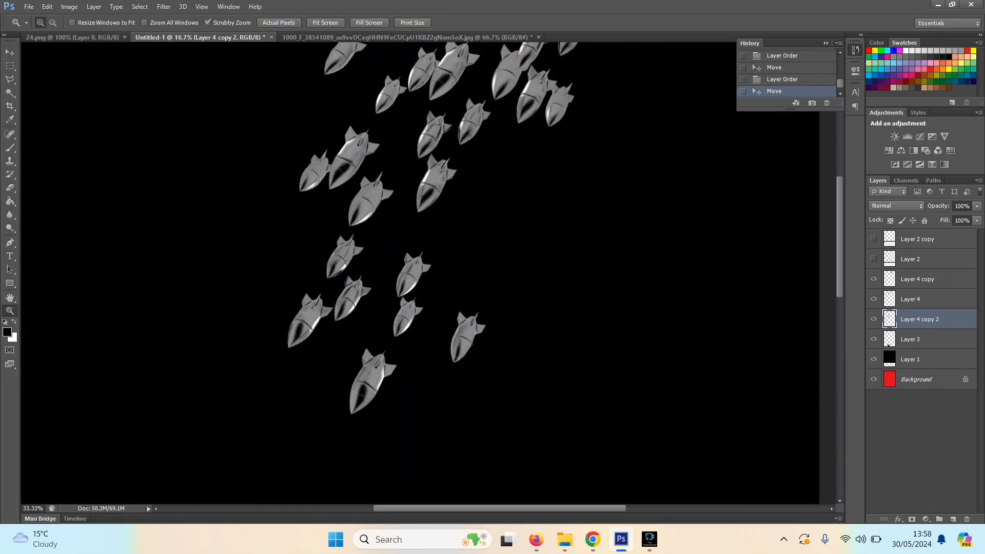
left_click(445, 137)
left_click(445, 138)
left_click(445, 138)
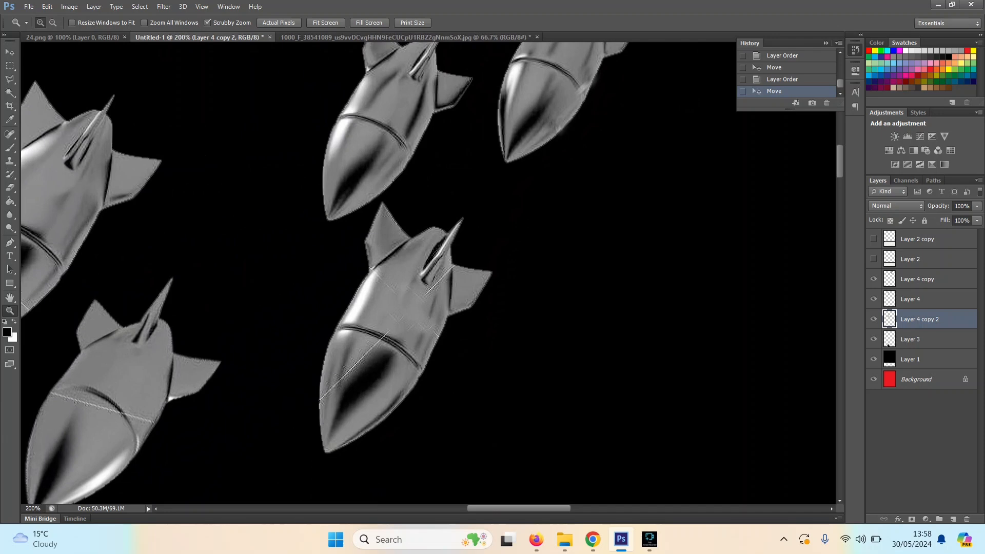
left_click(923, 279)
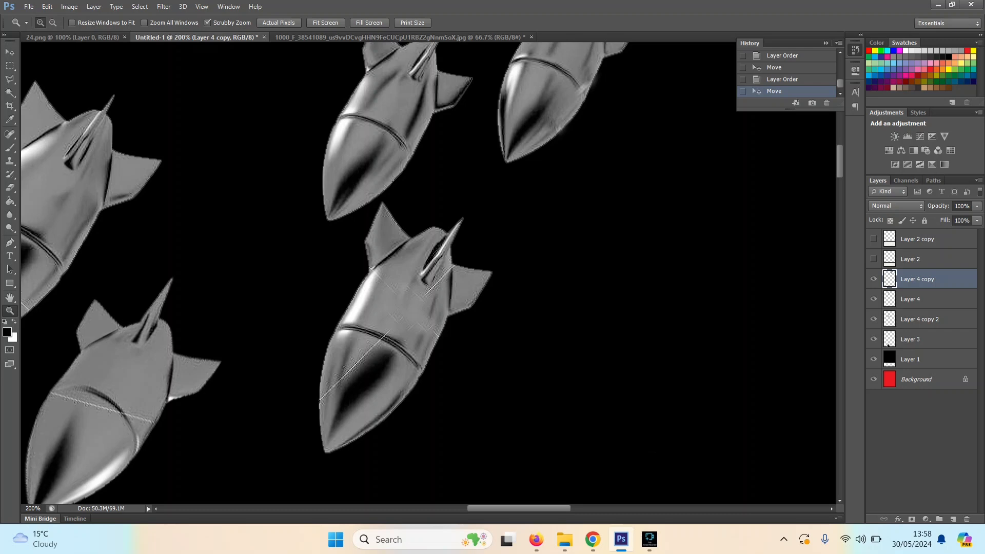
right_click(941, 279)
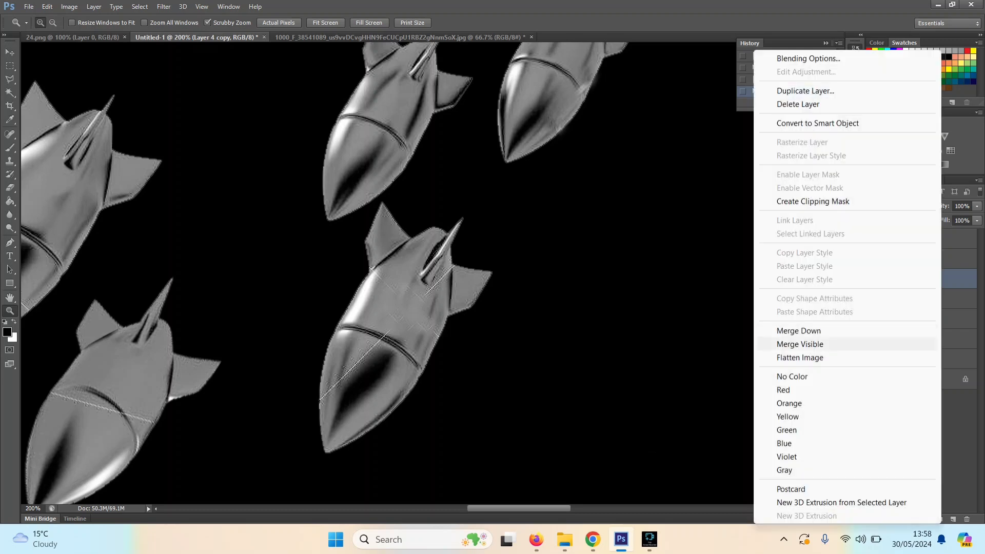
left_click(799, 331)
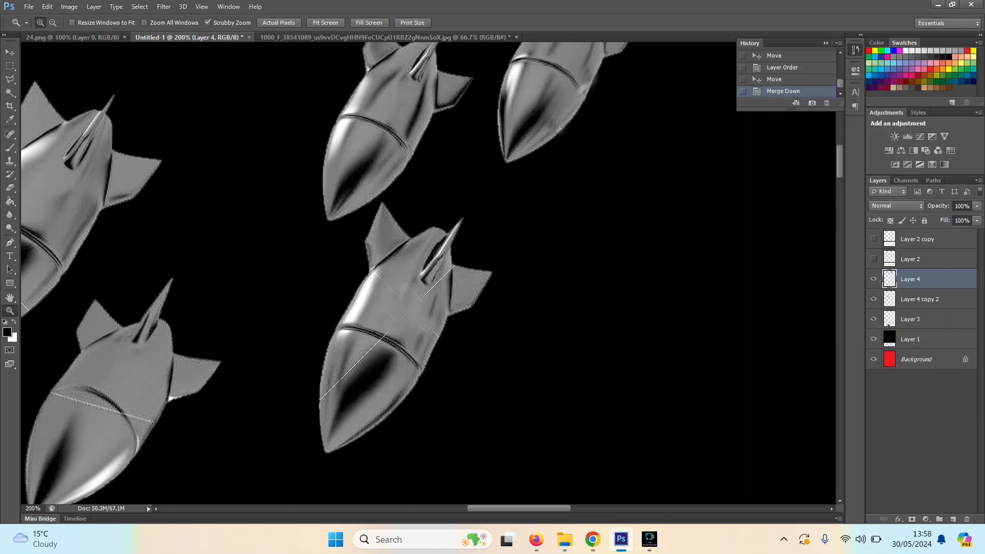
left_click(936, 299)
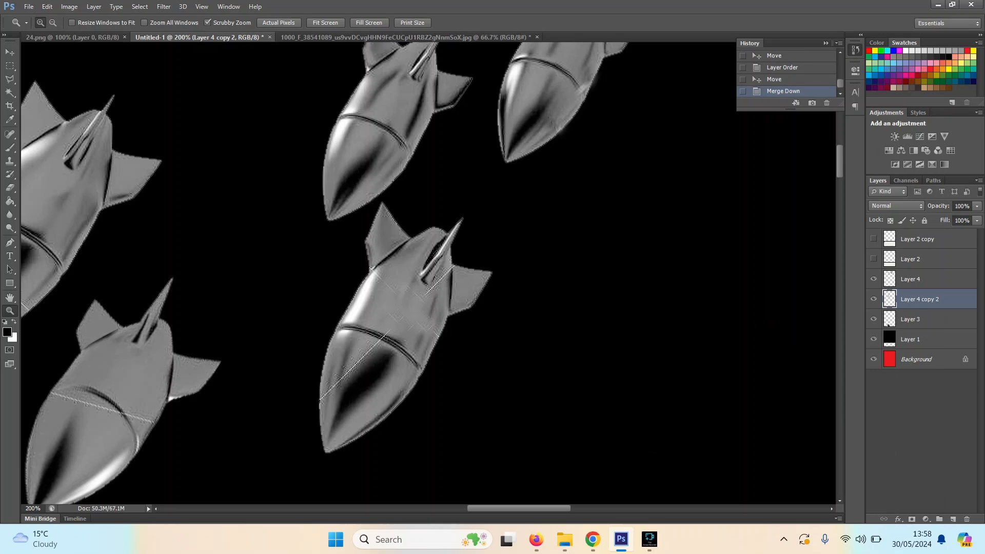
left_click(918, 279)
right_click(924, 278)
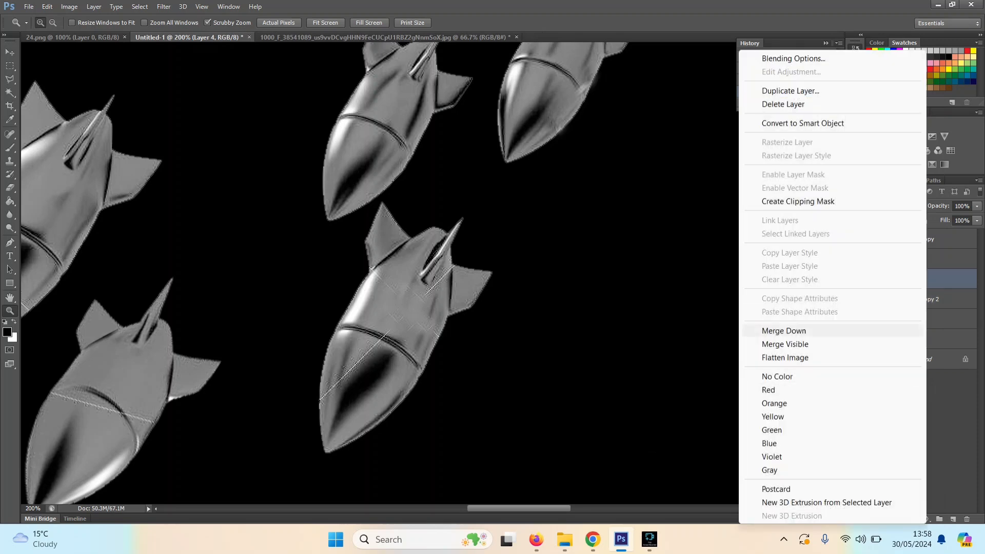
left_click(784, 330)
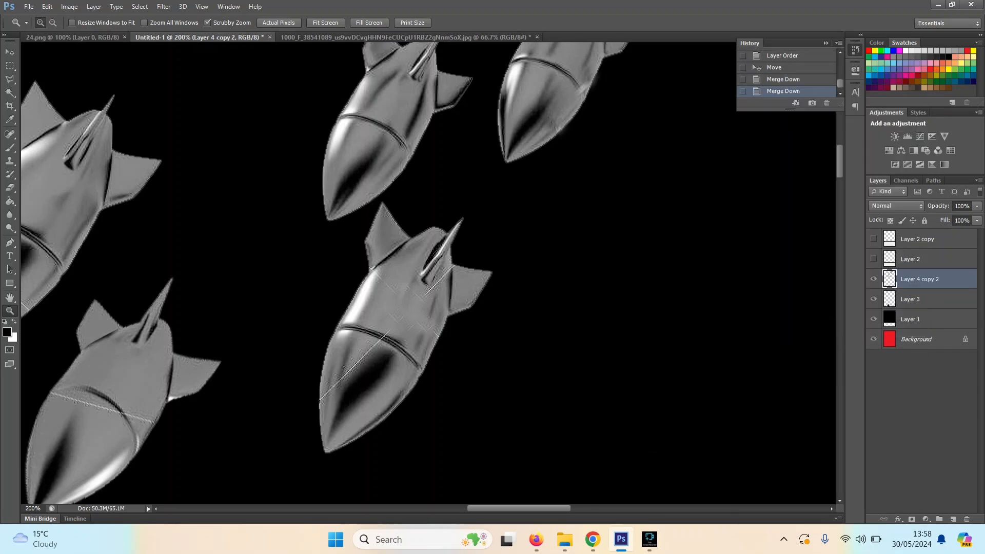
Step: Brighten the merged bombs with Curves, raising the RGB midtones from input 90 to output 152
key("ctrl+minus")
key("ctrl+minus")
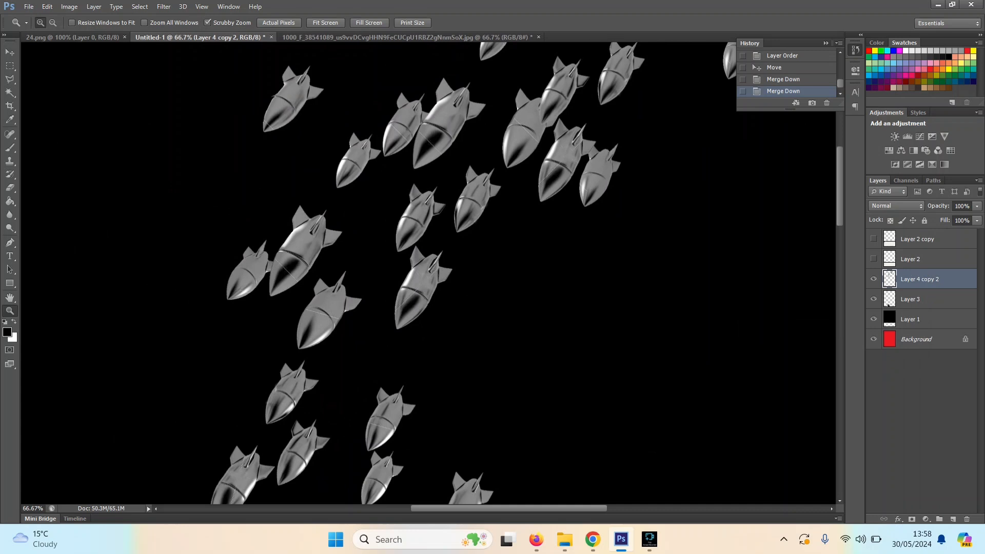
key("ctrl+m")
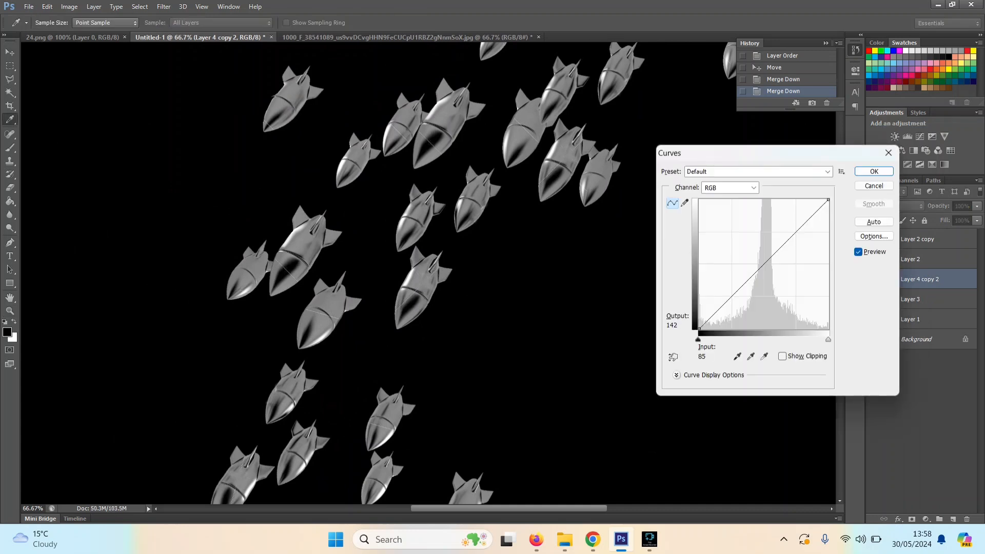
left_click_drag(757, 270, 745, 251)
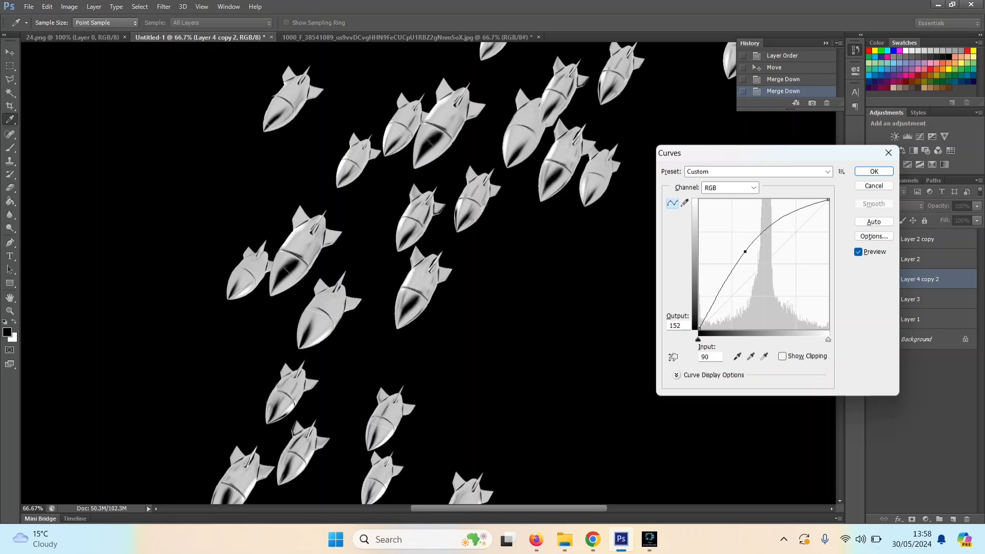
key("Return")
key("z")
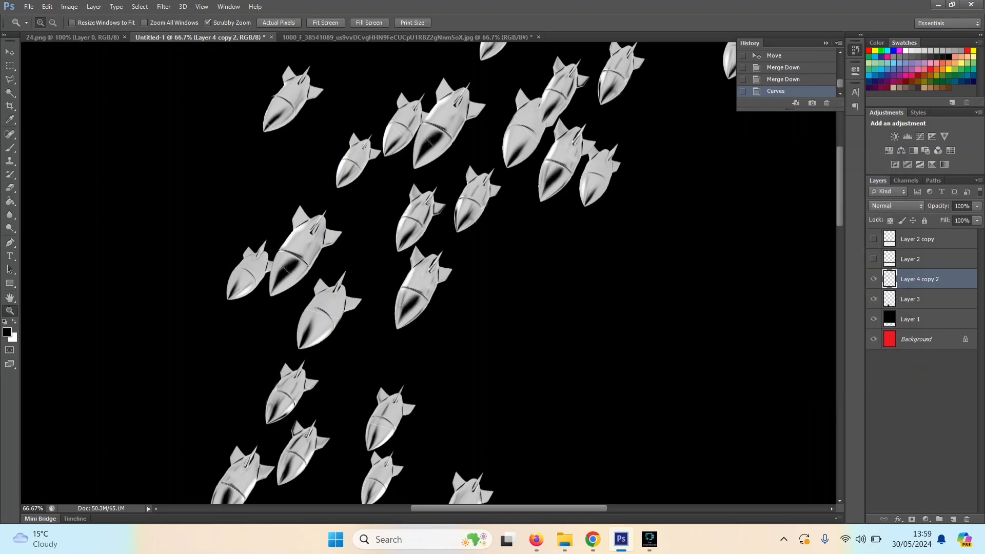
scroll(431, 271, "down", 5)
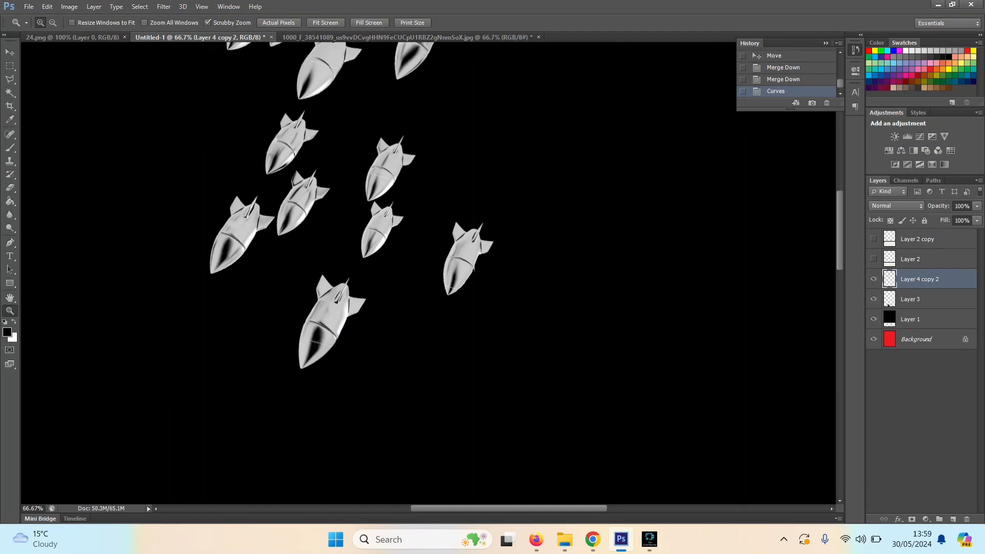
scroll(431, 271, "up", 5)
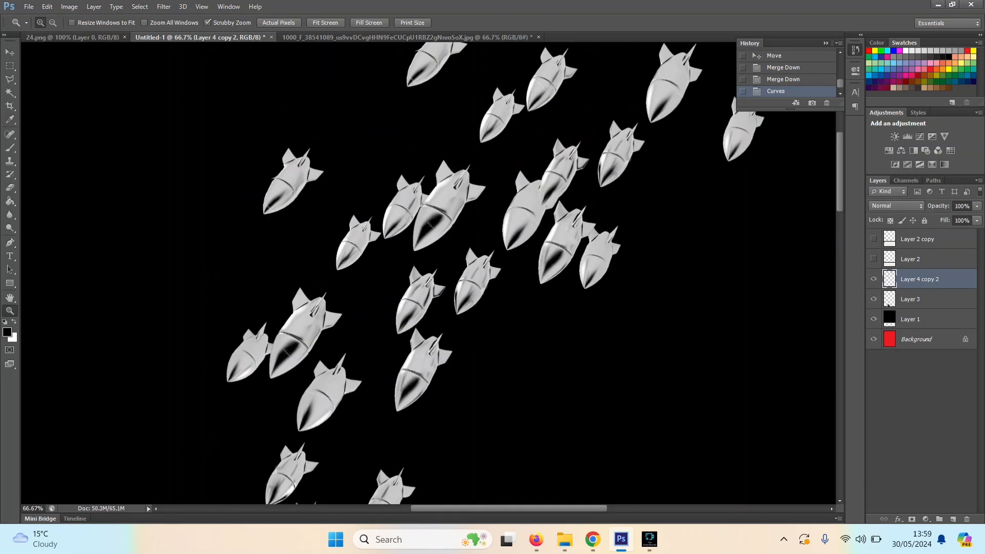
key("ctrl+minus")
key("ctrl+minus")
key("ctrl+minus")
key("ctrl+minus")
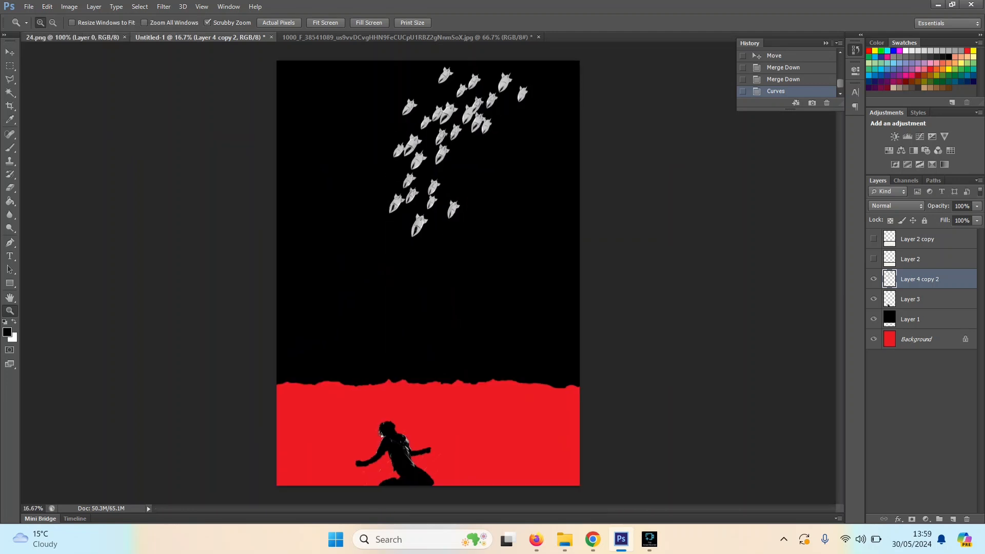
Step: Float the 24.png signature document in its own window over the poster and display it at 12.5%
left_click_drag(72, 37, 467, 96)
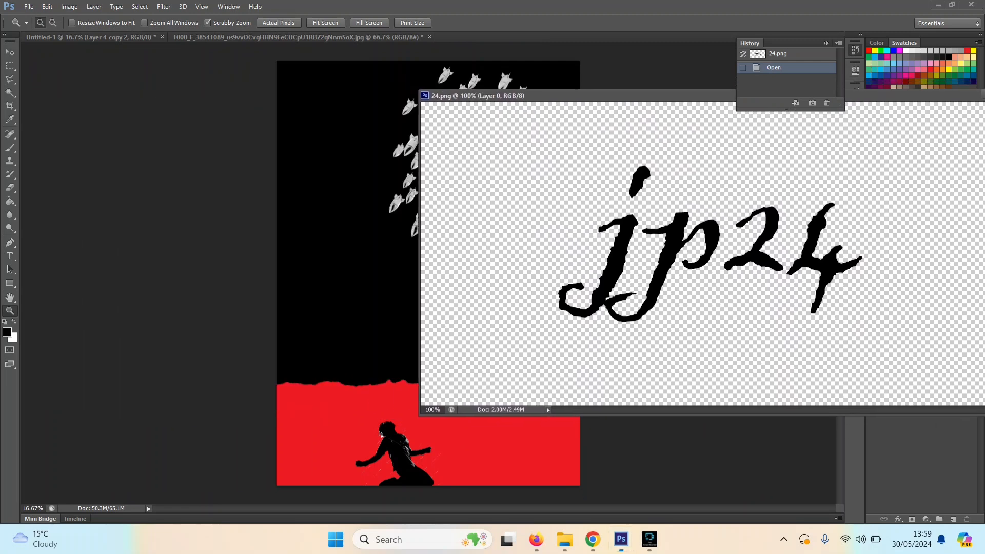
left_click_drag(623, 246, 370, 271)
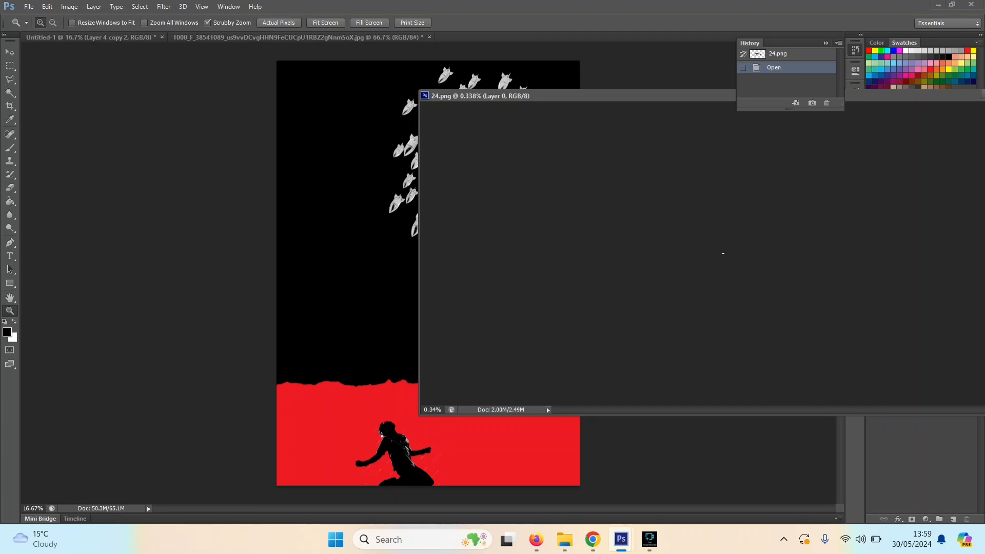
key("ctrl+plus")
key("ctrl+plus")
key("ctrl+plus")
key("ctrl+plus")
key("ctrl+plus")
key("ctrl+plus")
key("ctrl+plus")
key("ctrl+plus")
key("ctrl+plus")
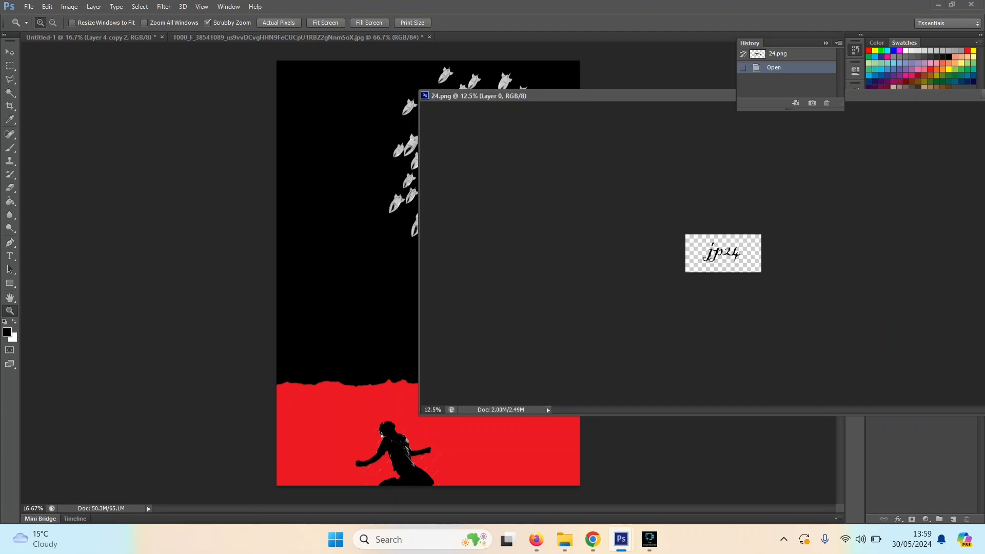
Step: Copy the jp24 signature onto the poster's red area, left of the dancer, and close the 24.png document
key("v")
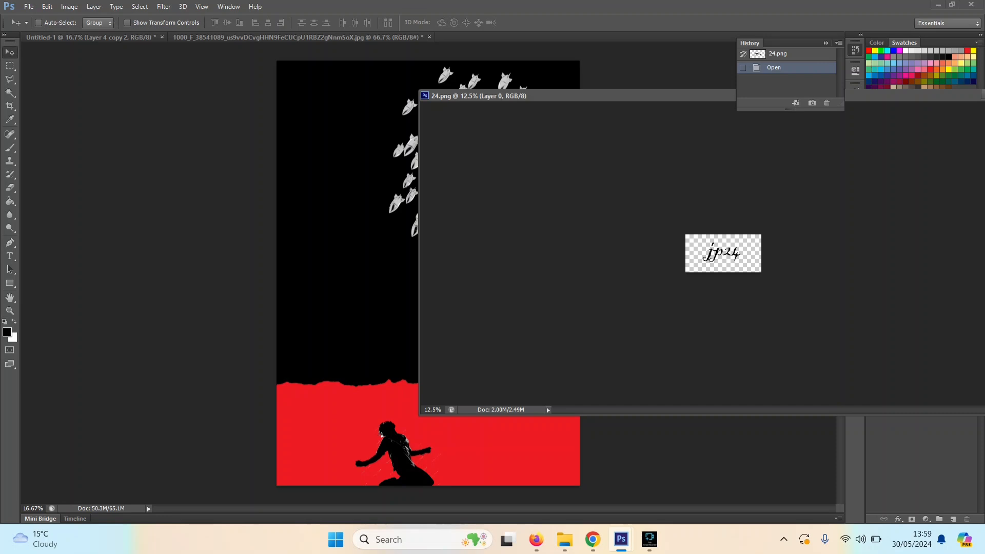
left_click_drag(722, 254, 359, 313)
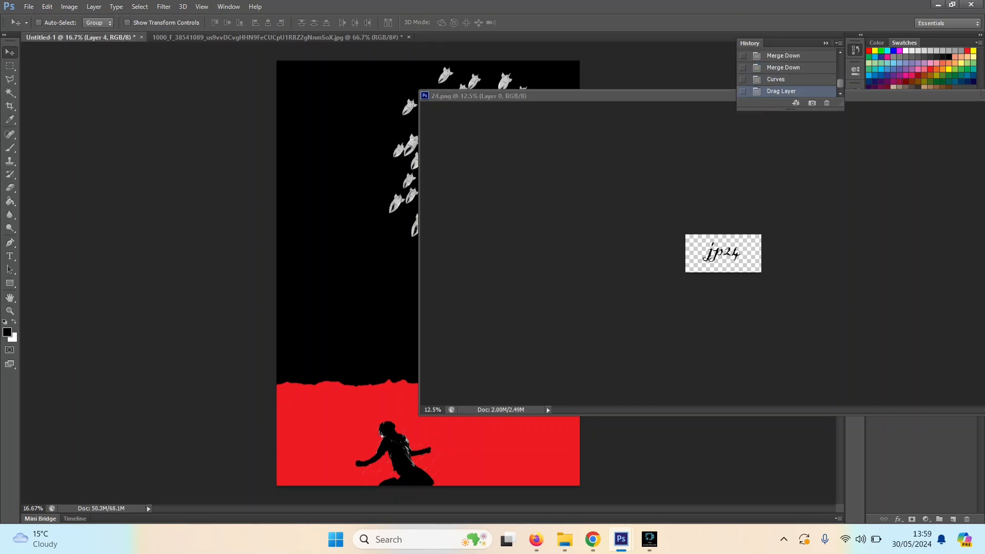
left_click_drag(359, 313, 308, 410)
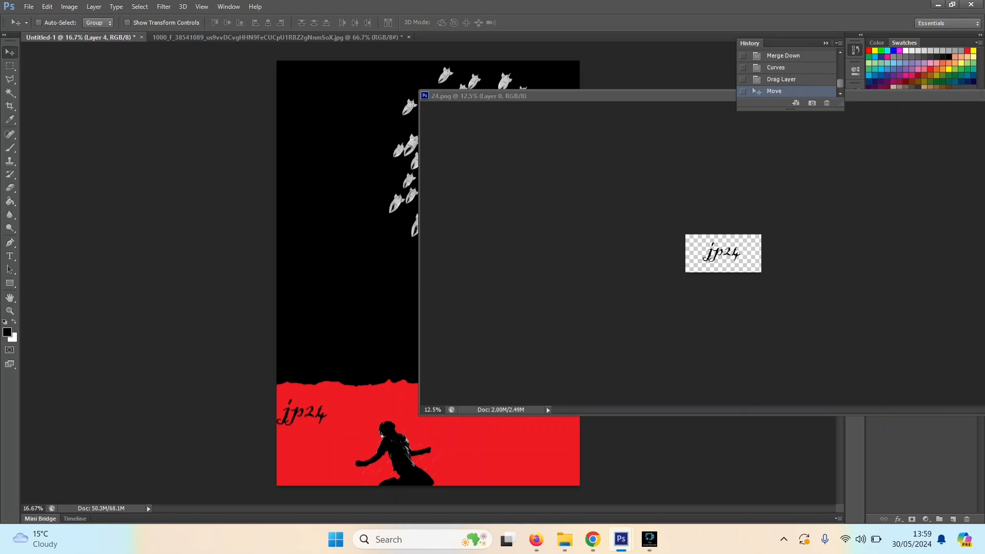
left_click_drag(580, 96, 172, 94)
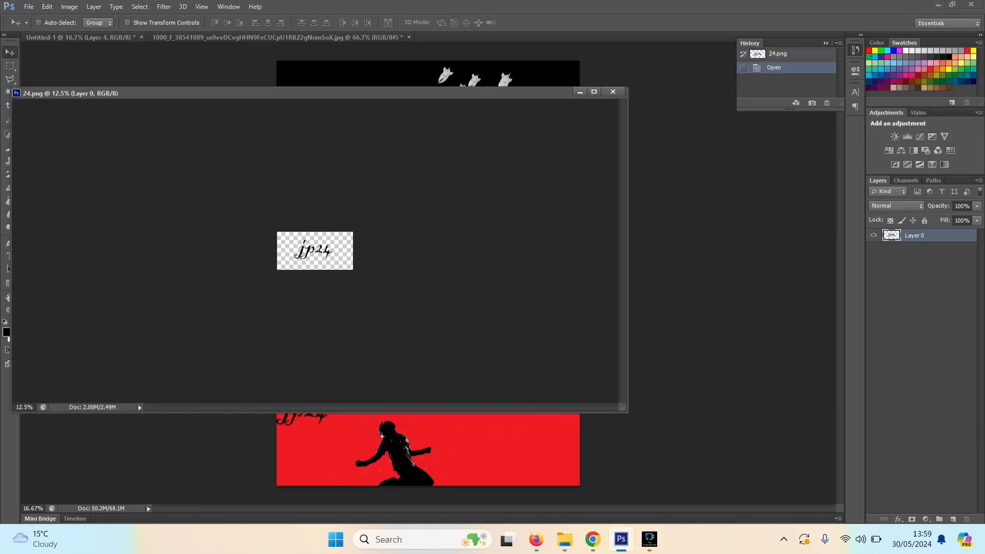
left_click(613, 91)
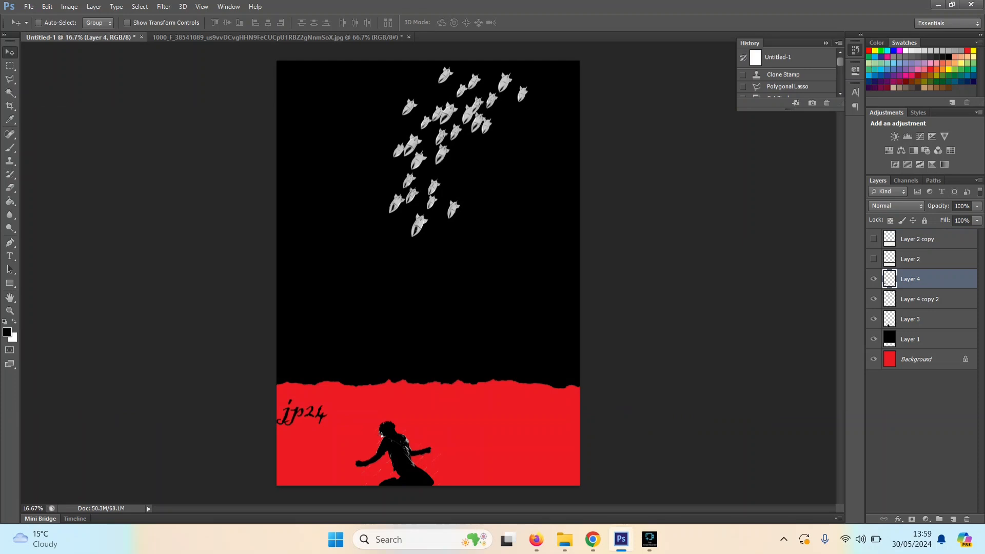
Step: Move the jp24 signature to the dancer's lower leg, scale it to about 12.9% by 15%, rotate it about -17.8°, and apply the transform
left_click_drag(300, 386, 384, 464)
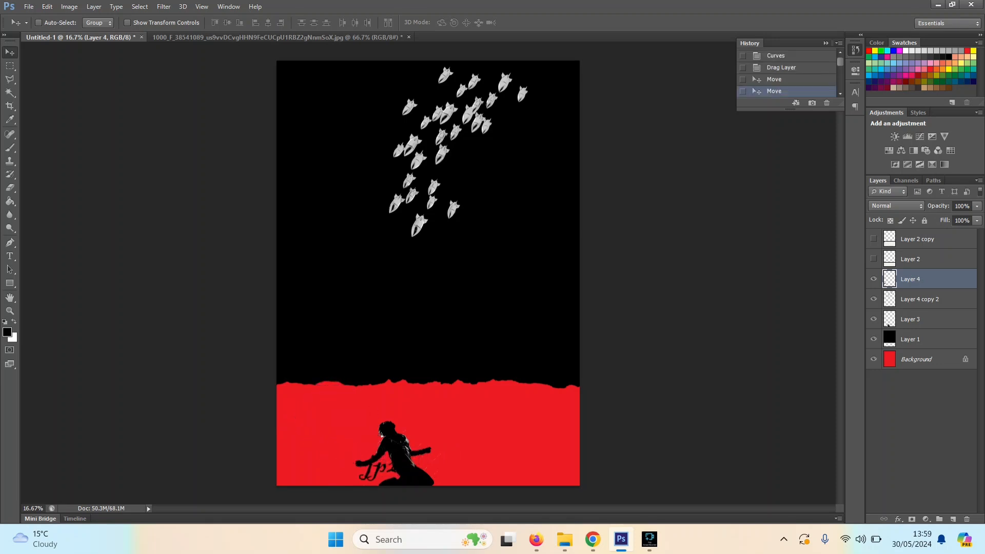
key("ctrl+t")
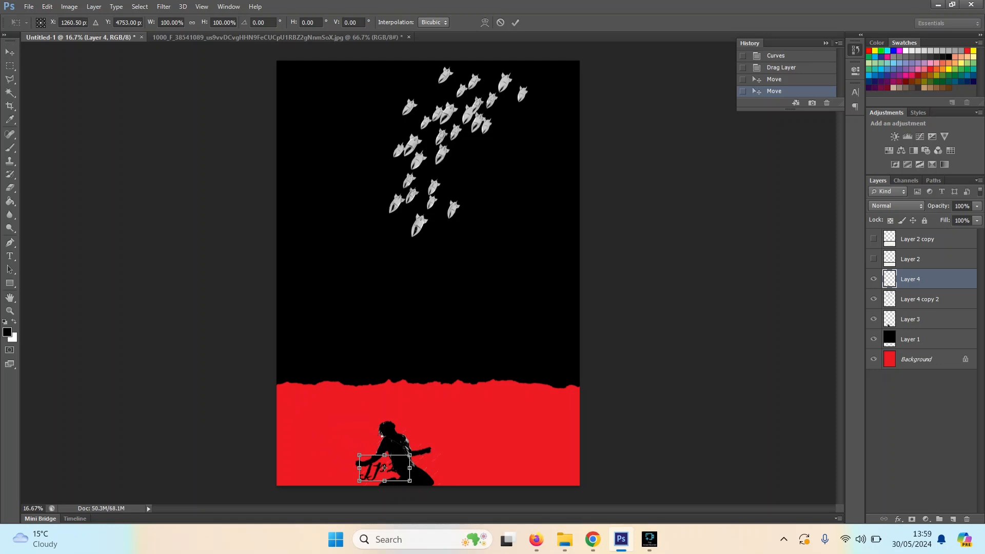
key("ctrl+plus")
key("ctrl+plus")
key("ctrl+plus")
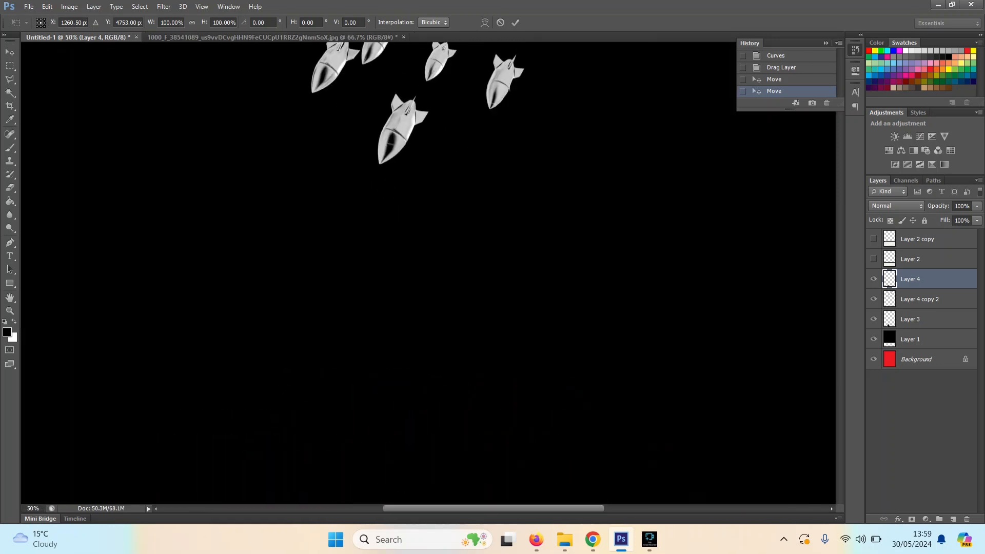
scroll(298, 499, "down", 10)
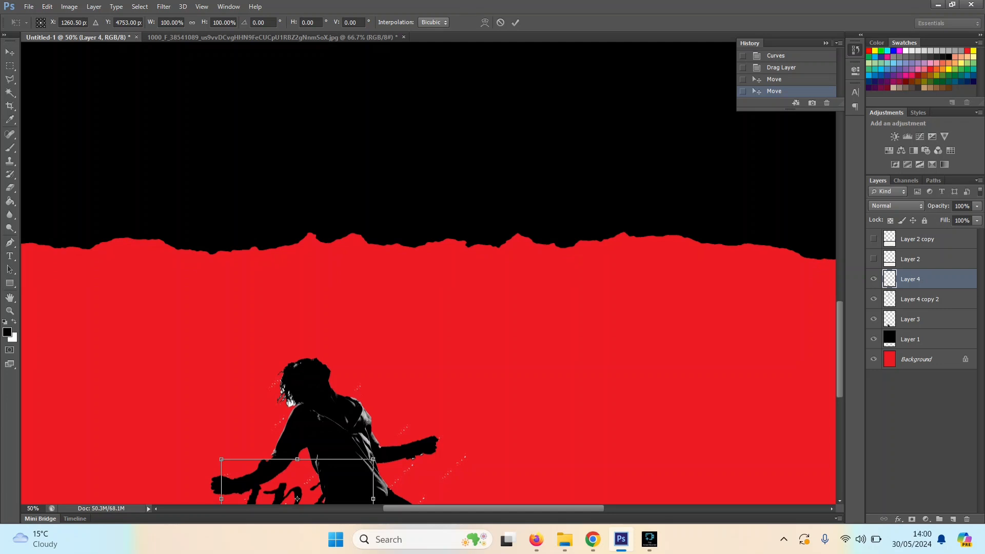
scroll(298, 499, "down", 5)
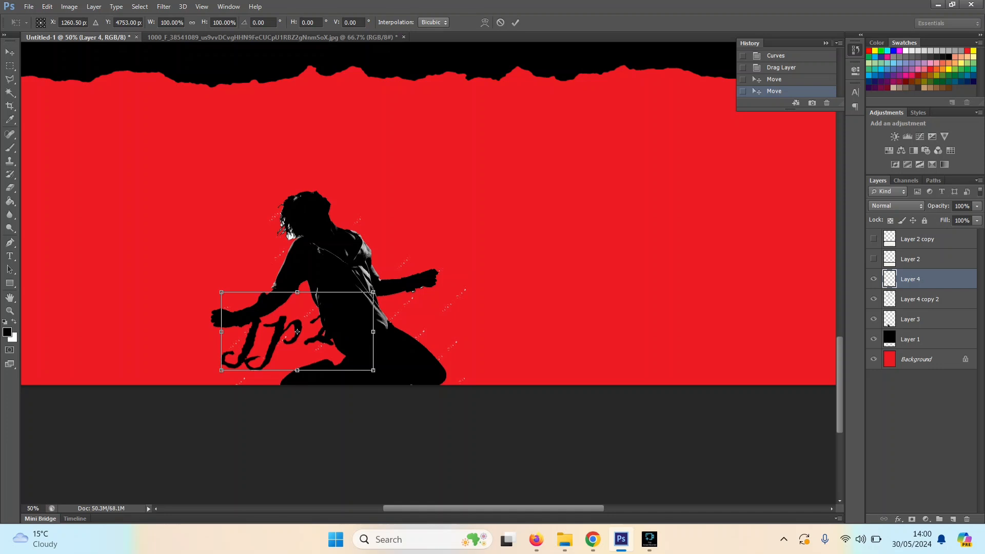
left_click_drag(221, 292, 298, 358)
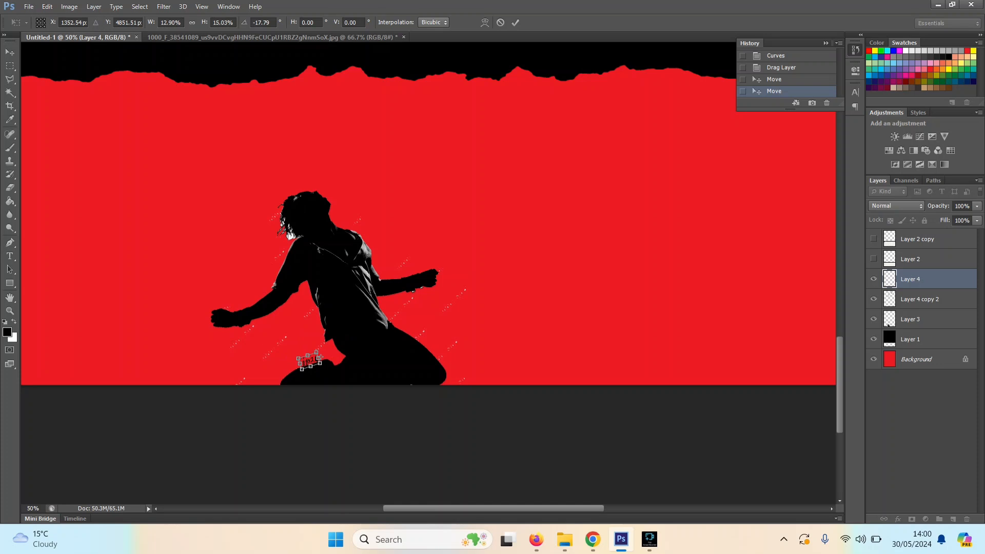
left_click(10, 51)
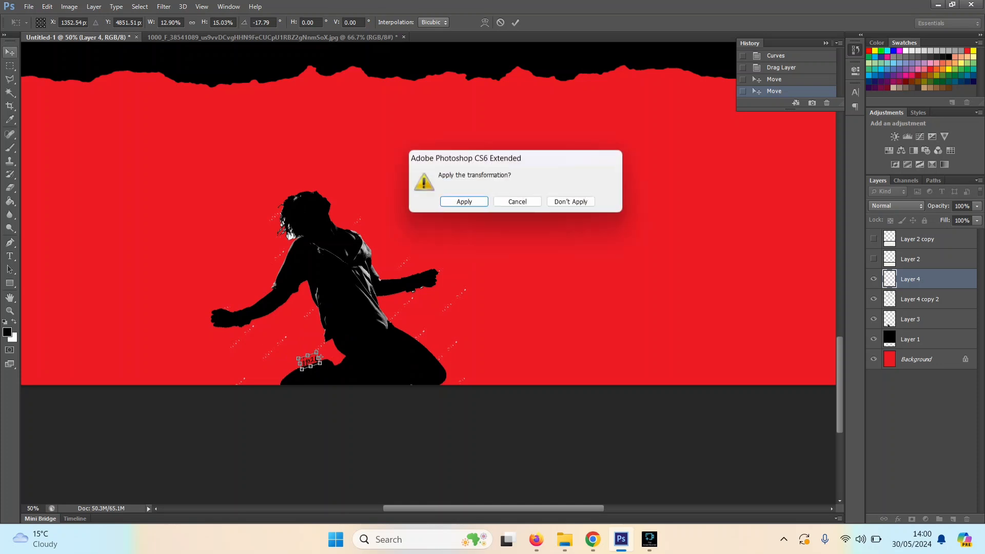
key("Return")
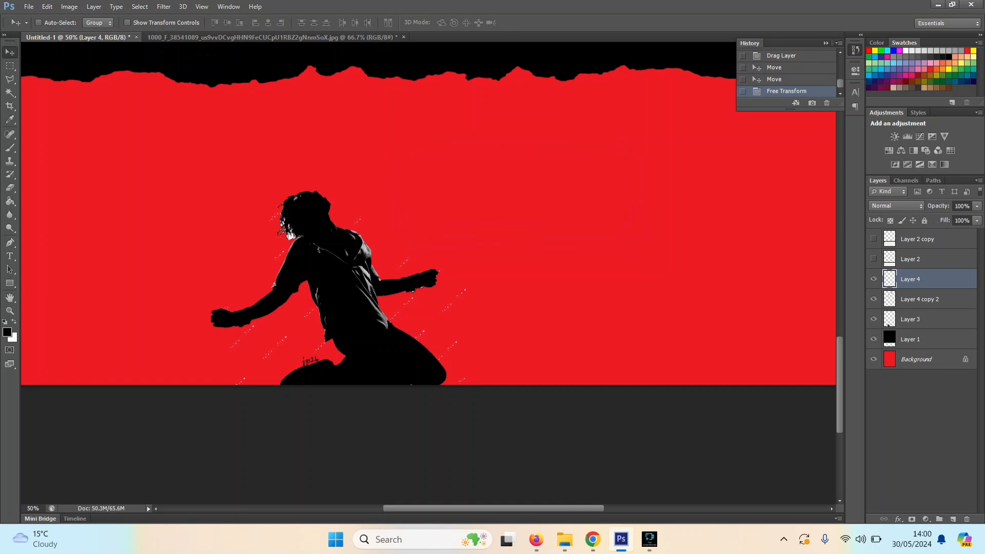
Step: Nudge the small jp24 signature slightly up and to the right along the dancer's lower leg
left_click_drag(318, 339, 322, 336)
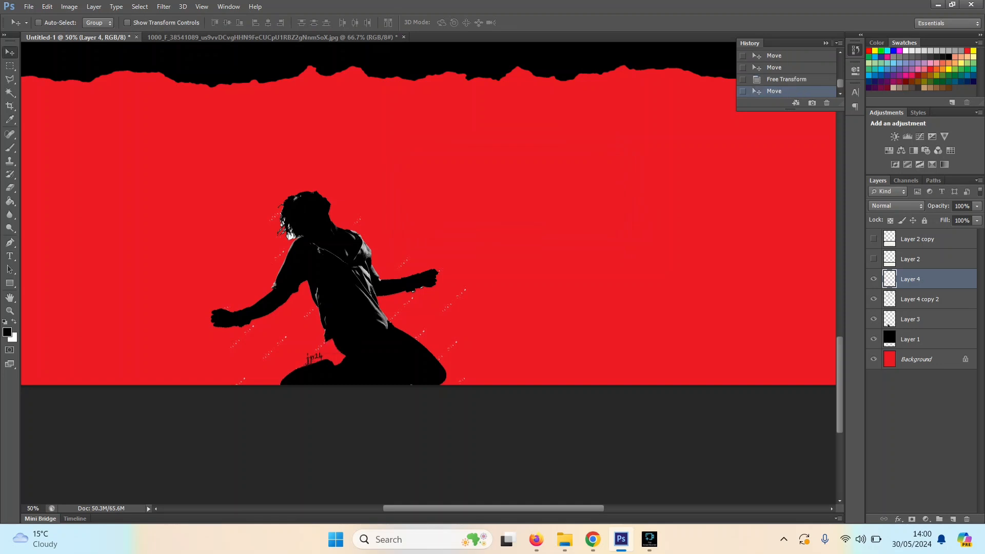
key("ctrl+minus")
key("ctrl+minus")
key("ctrl+minus")
key("ctrl+minus")
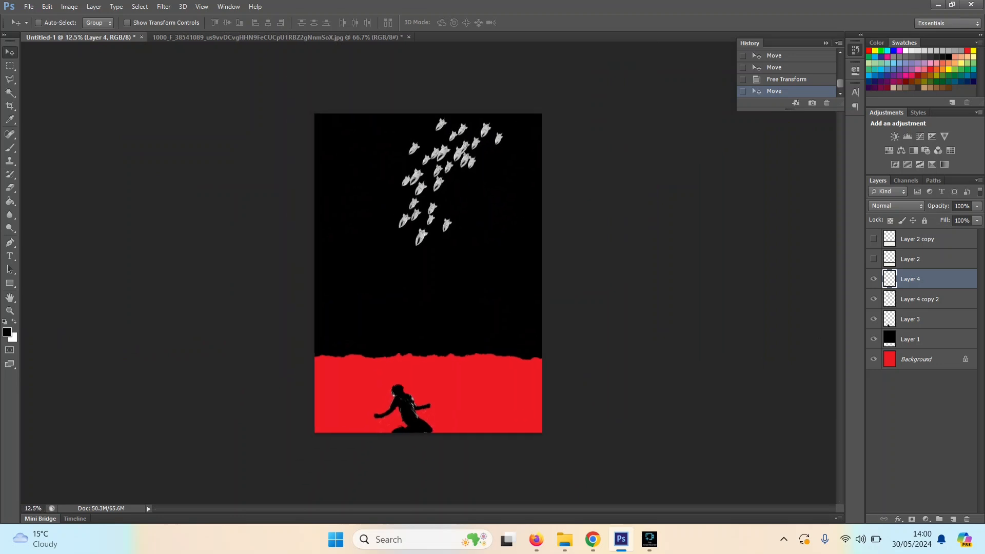
key("ctrl+plus")
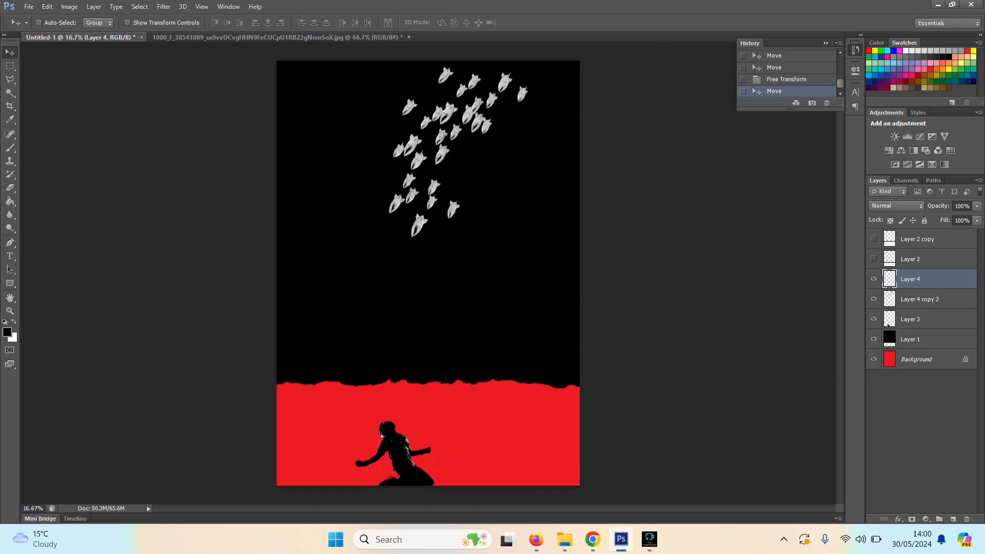